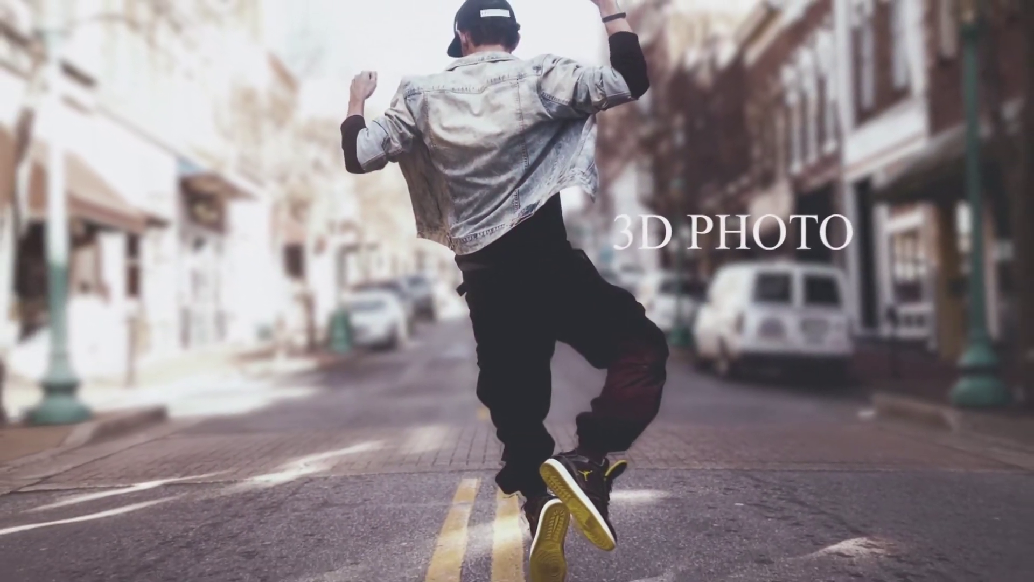
Exit fullscreen playback of the finished 3D PHOTO preview video.
double_click(533, 260)
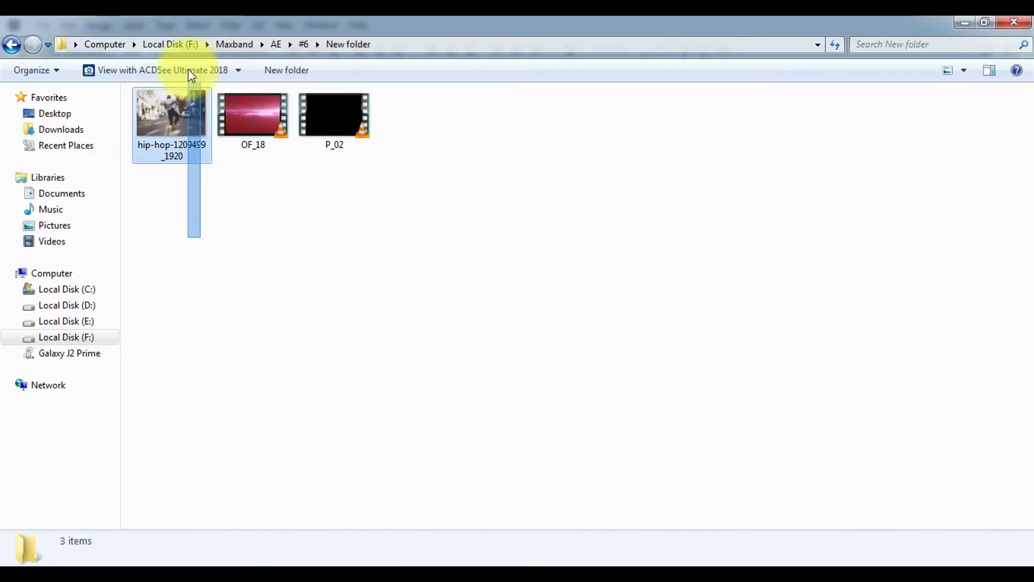
Select the hip-hop-1209499_1920 photo together with the OF_18 and P_02 clips in the folder.
drag(204, 243, 173, 122)
drag(261, 203, 273, 137)
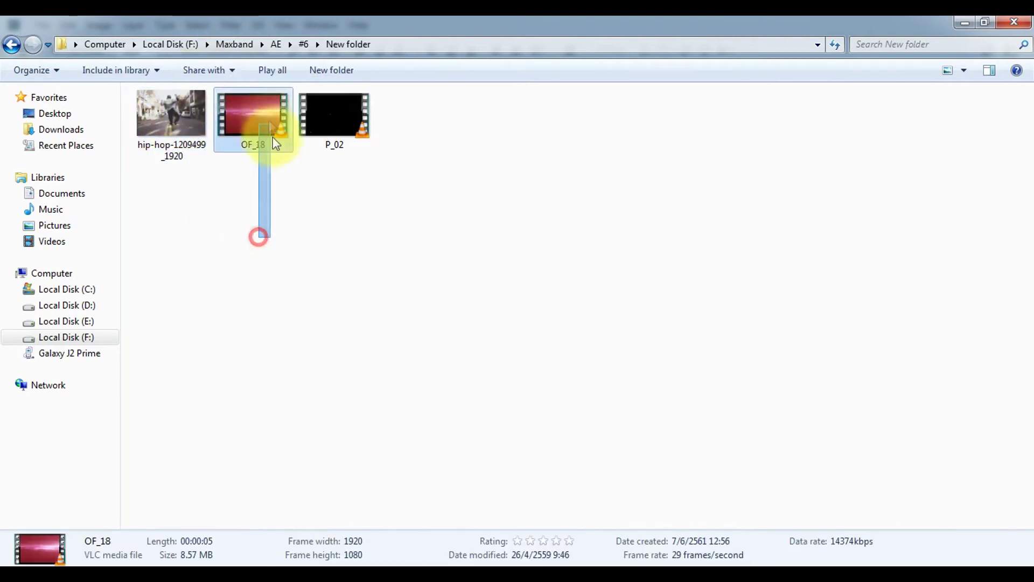
click(325, 120)
drag(550, 108, 138, 105)
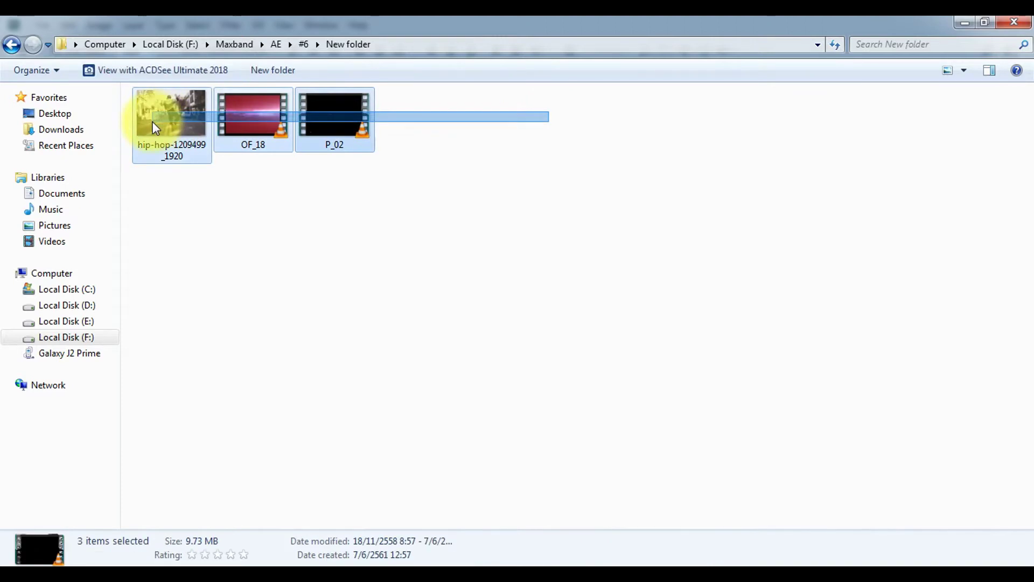
drag(188, 306, 454, 81)
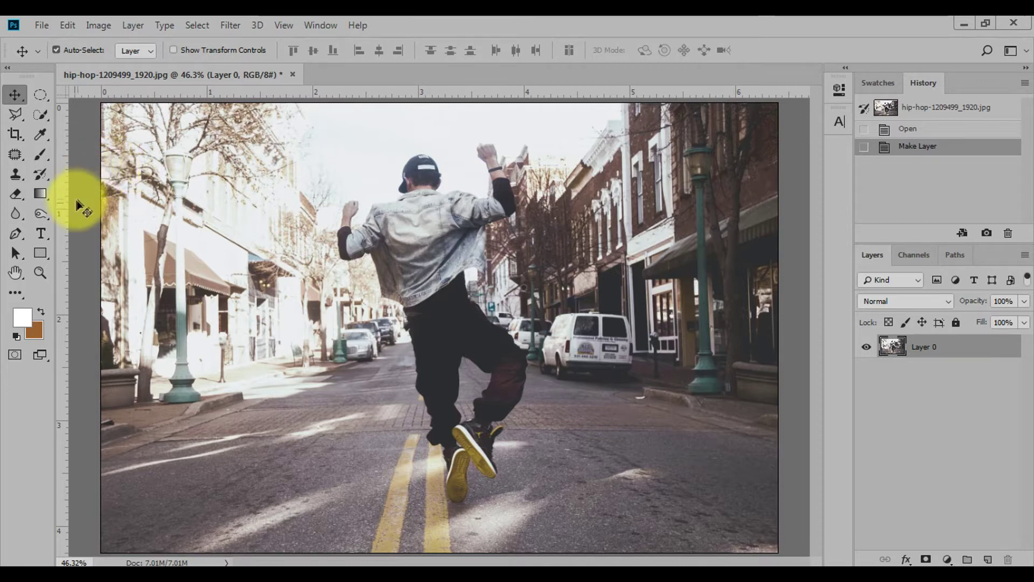
Choose the Pen tool and set its drawing mode to Path.
click(15, 235)
click(68, 25)
click(69, 48)
click(60, 47)
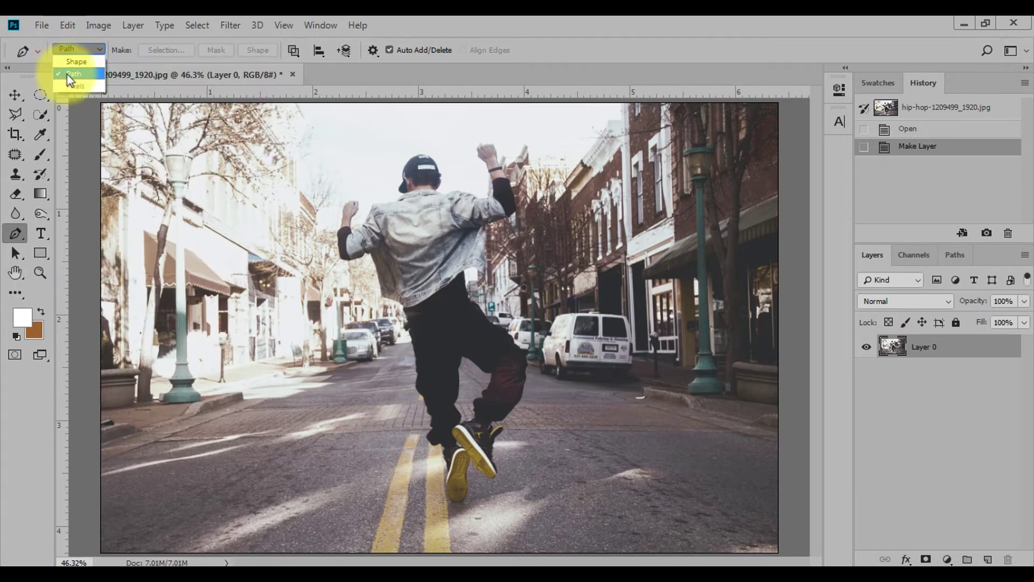
Zoom in on the dancer and start the path with anchors at the jacket hem.
scroll(446, 431, up, 4)
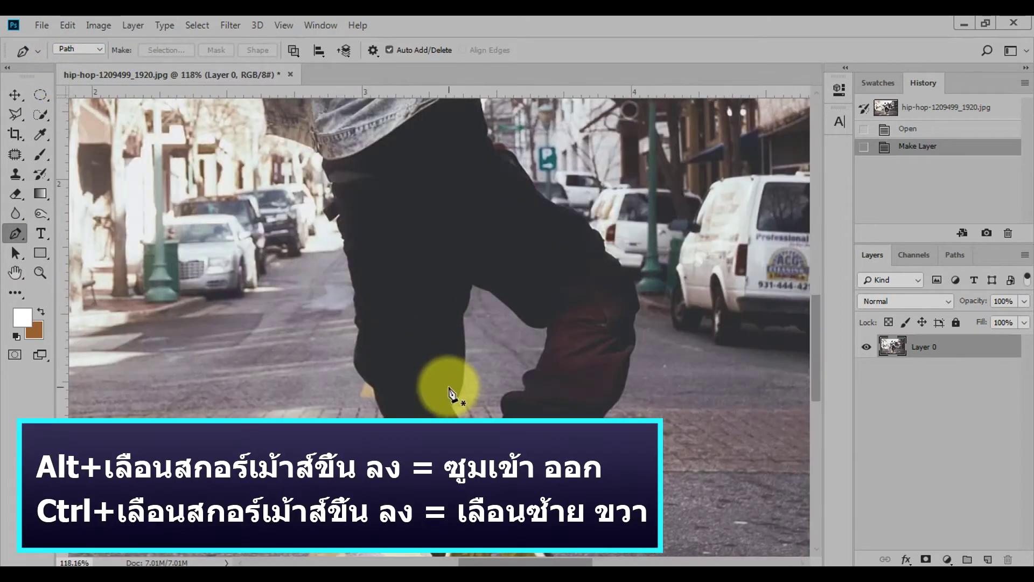
scroll(342, 299, up, 2)
scroll(342, 299, up, 2)
scroll(381, 242, down, 1)
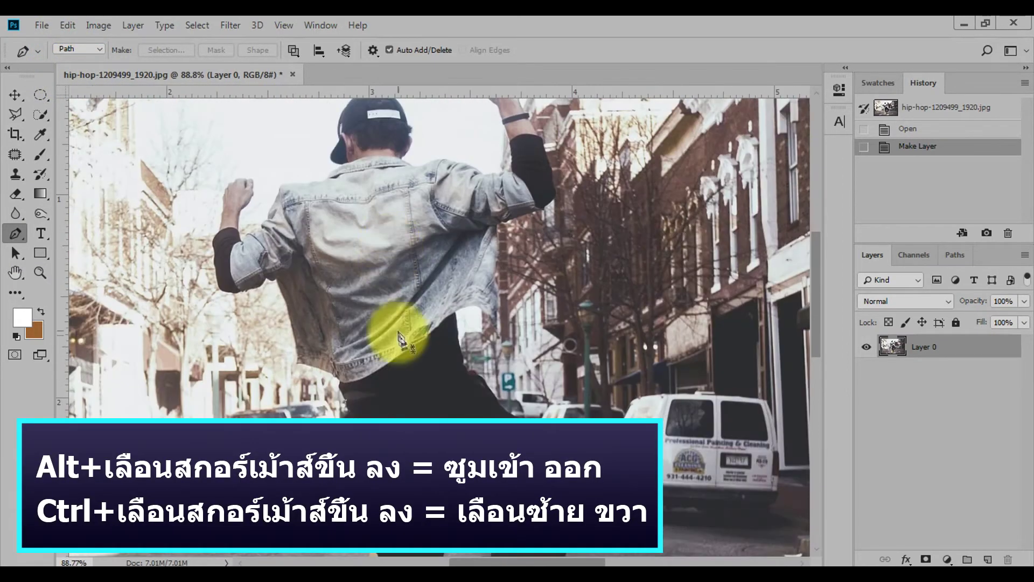
scroll(392, 330, down, 1)
scroll(434, 243, up, 1)
scroll(412, 264, down, 1)
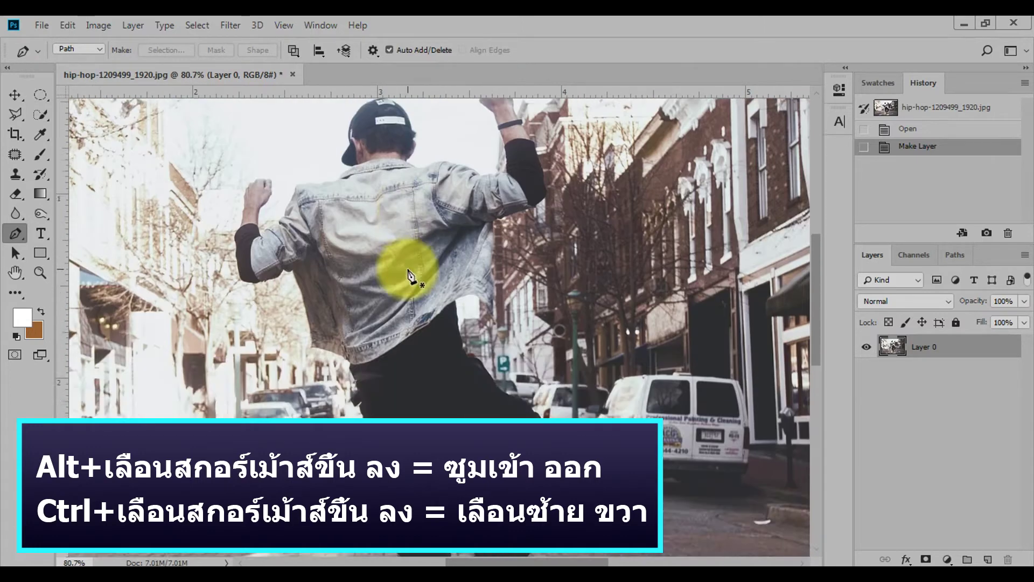
scroll(399, 302, down, 3)
scroll(381, 427, up, 3)
scroll(426, 426, up, 2)
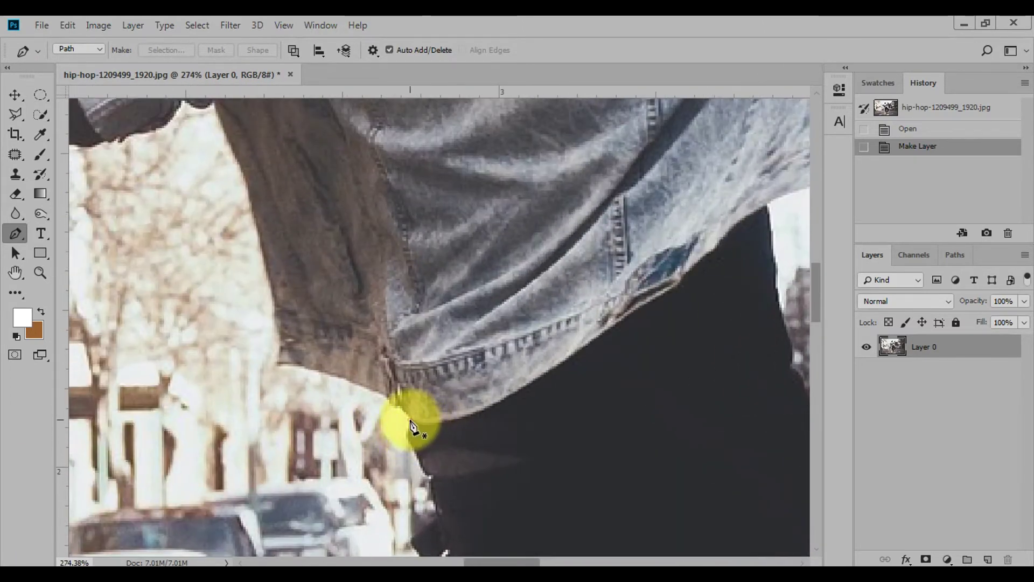
click(410, 421)
mouse_move(300, 361)
mouse_down()
mouse_move(277, 361)
mouse_move(272, 374)
mouse_up()
Add anchors up the jacket edge and around the body, closing the path on the first anchor.
scroll(277, 361, up, 3)
click(277, 441)
scroll(263, 370, up, 2)
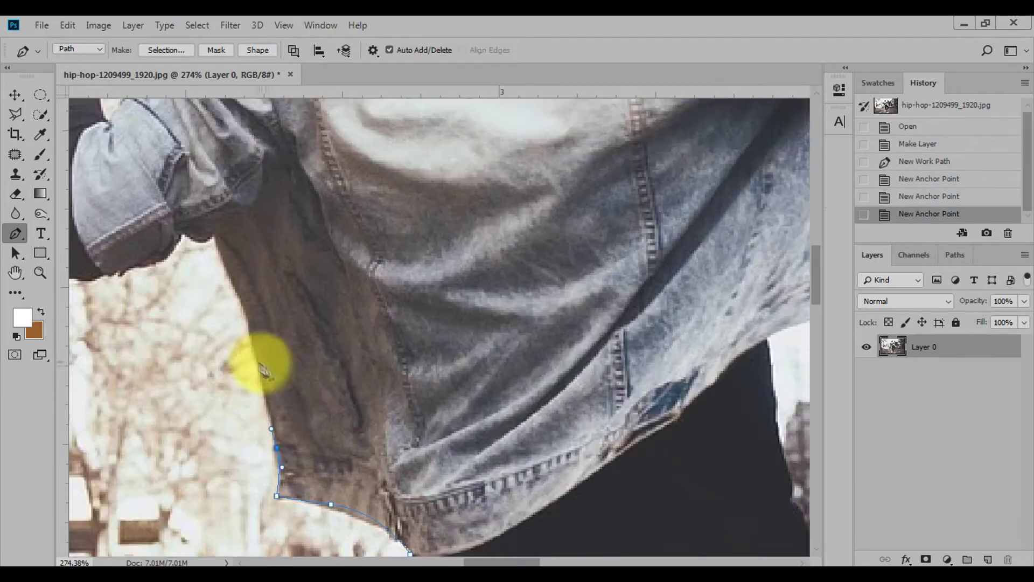
click(254, 353)
scroll(259, 361, up, 3)
click(248, 489)
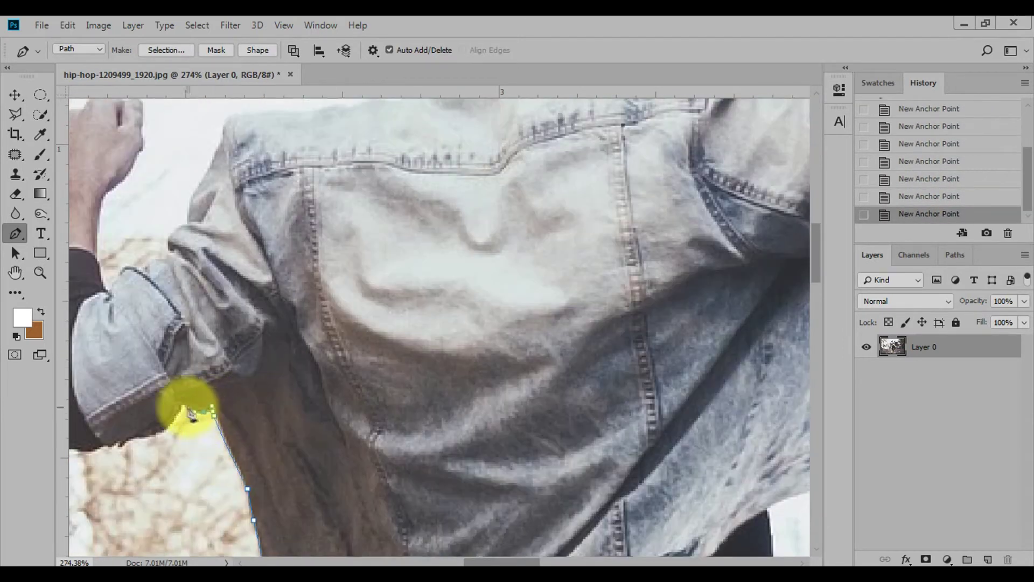
scroll(189, 413, up, 2)
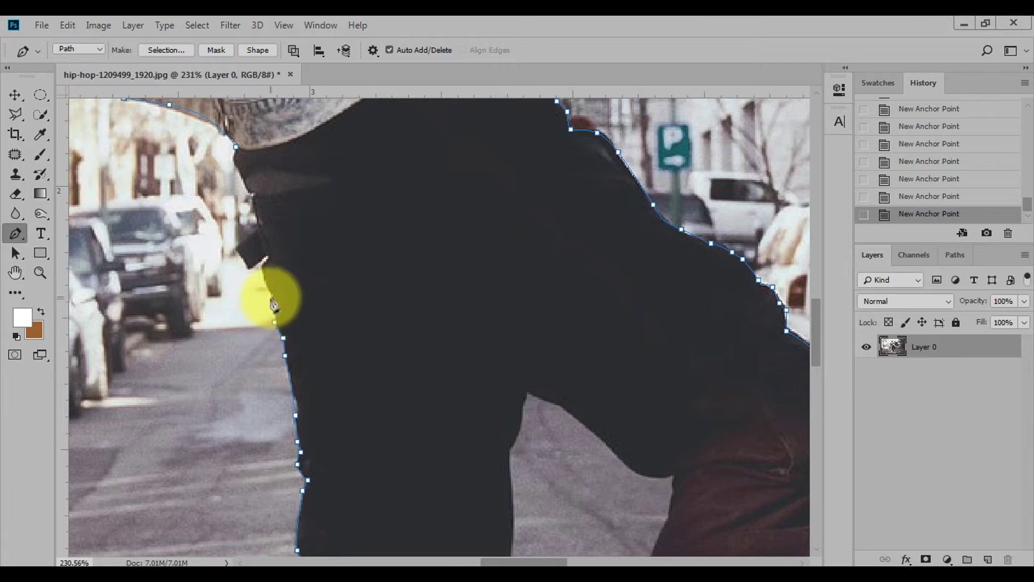
scroll(264, 329, up, 2)
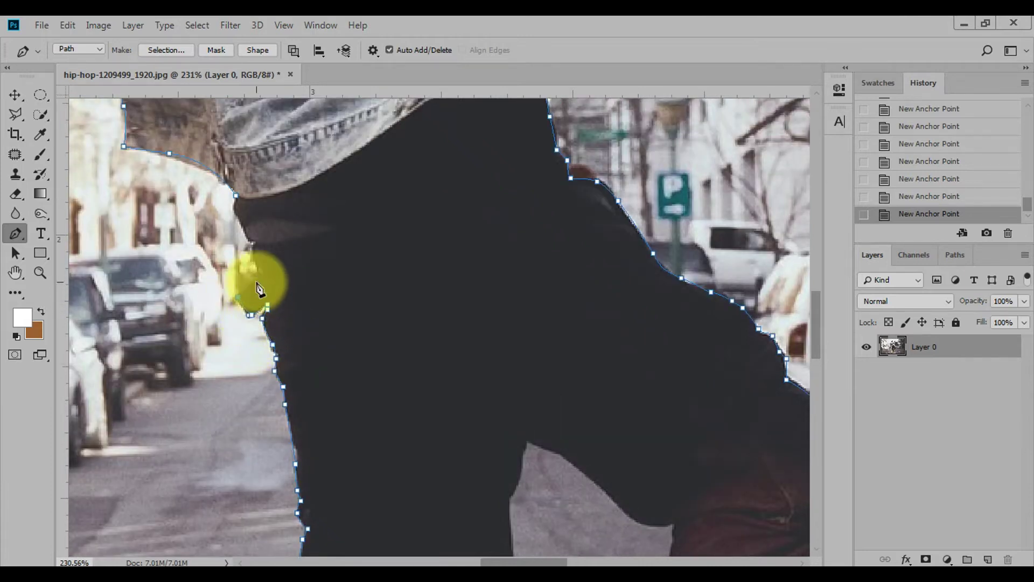
scroll(257, 291, up, 3)
scroll(250, 343, up, 2)
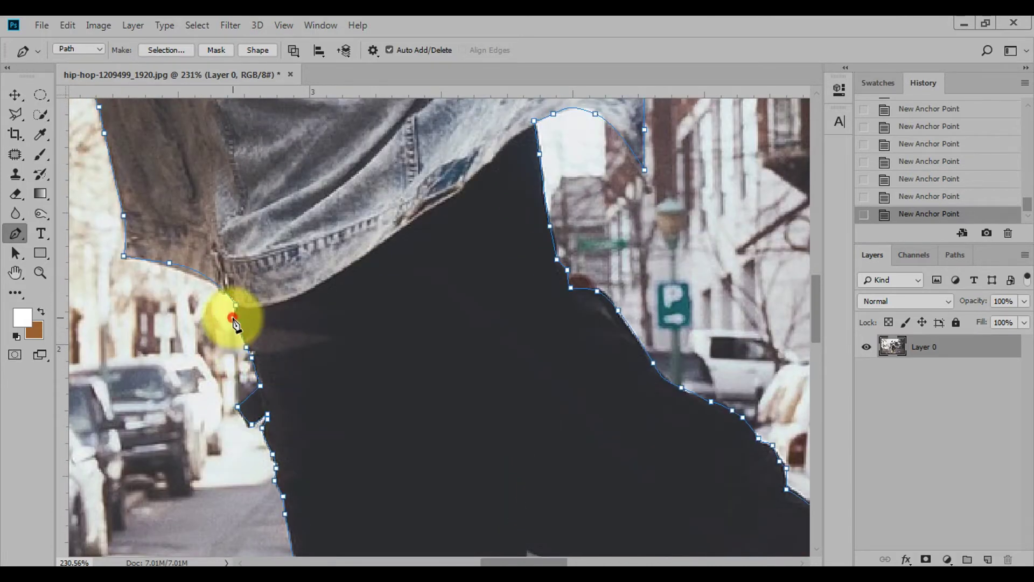
click(238, 314)
scroll(455, 272, down, 3)
scroll(455, 272, down, 2)
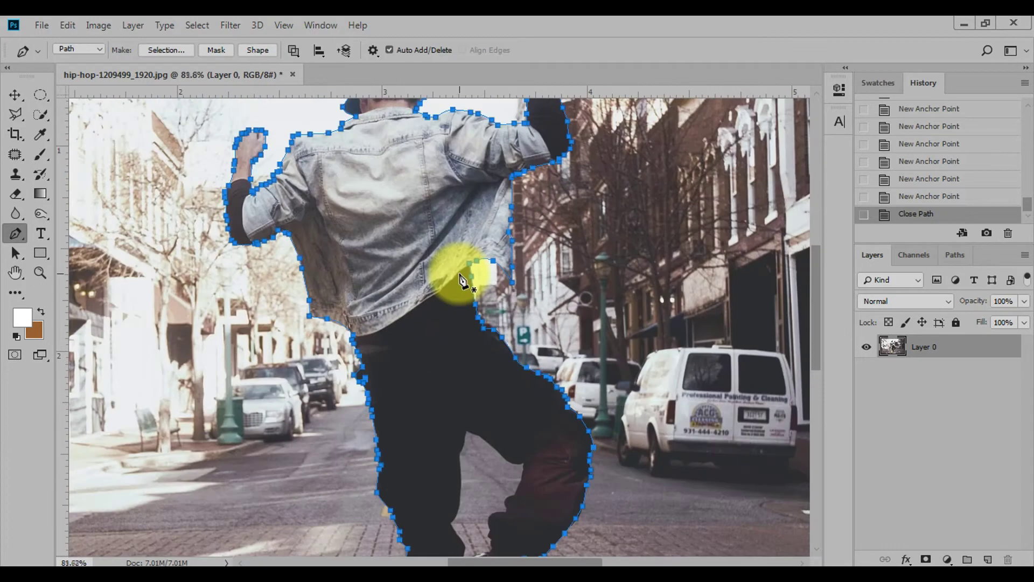
scroll(474, 275, down, 2)
scroll(452, 215, down, 2)
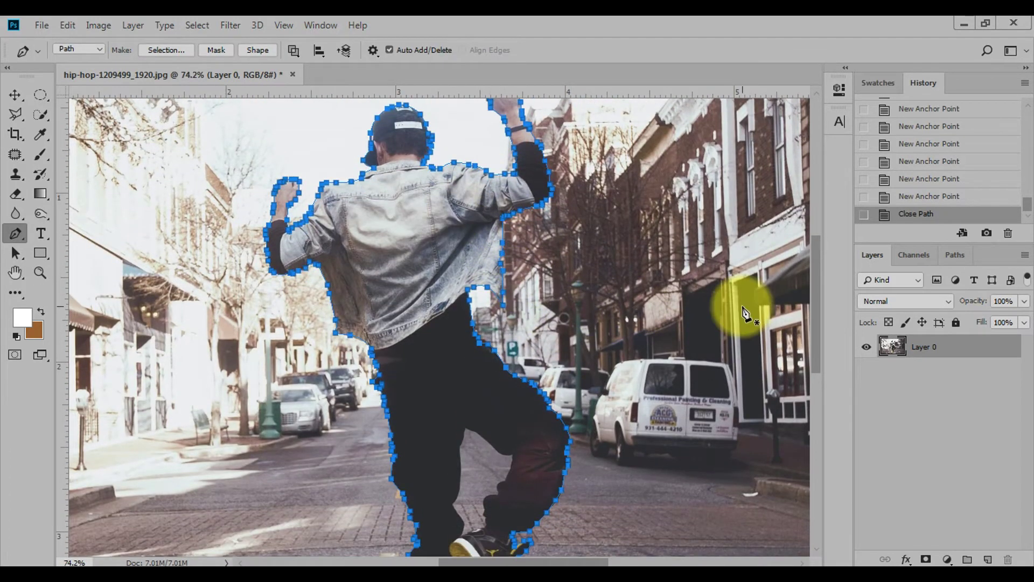
Turn the dancer path into a selection with Feather Radius 0 and fit the image to the window.
right_click(413, 216)
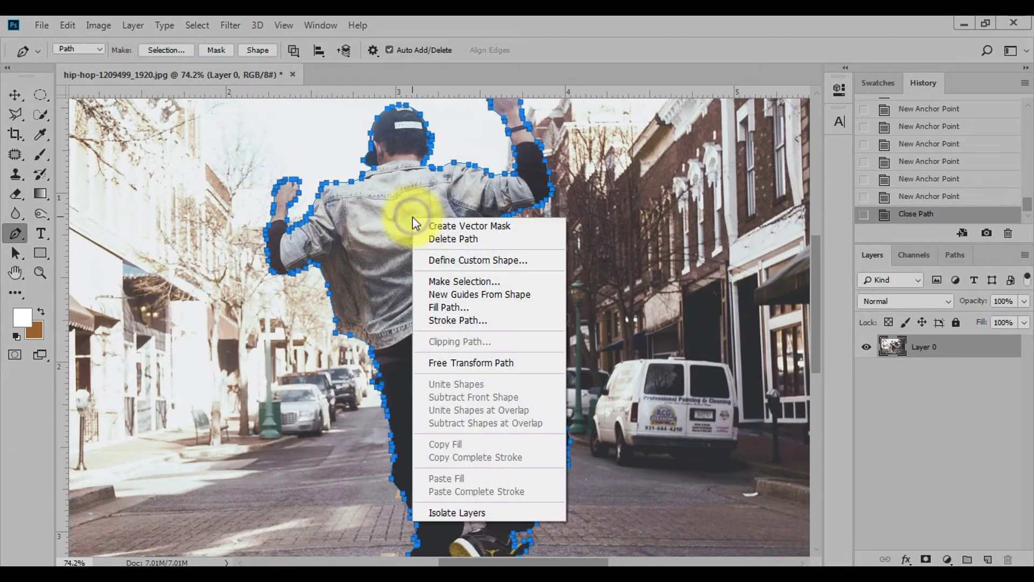
click(455, 286)
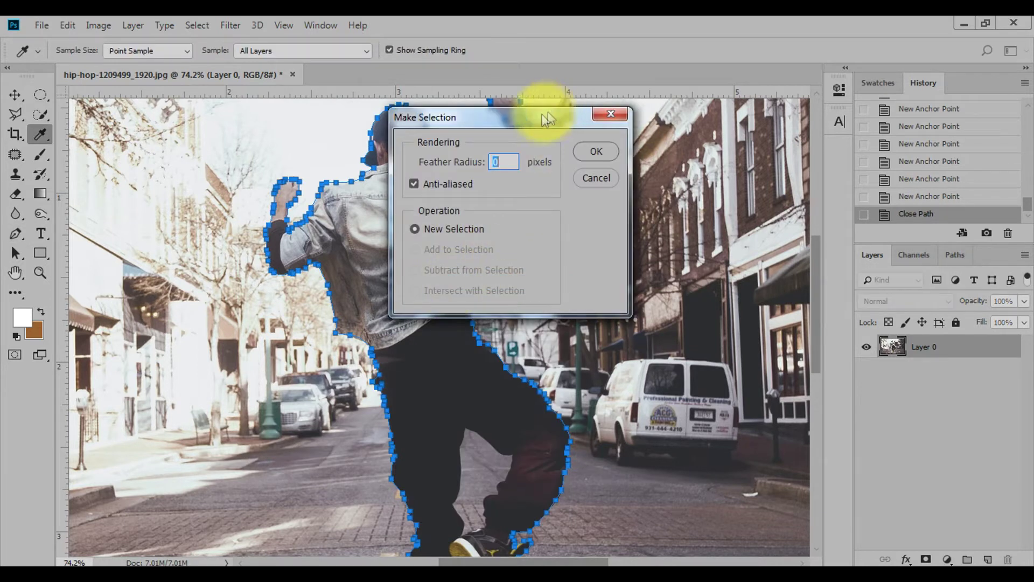
drag(531, 122, 564, 163)
click(626, 192)
key(ctrl+0)
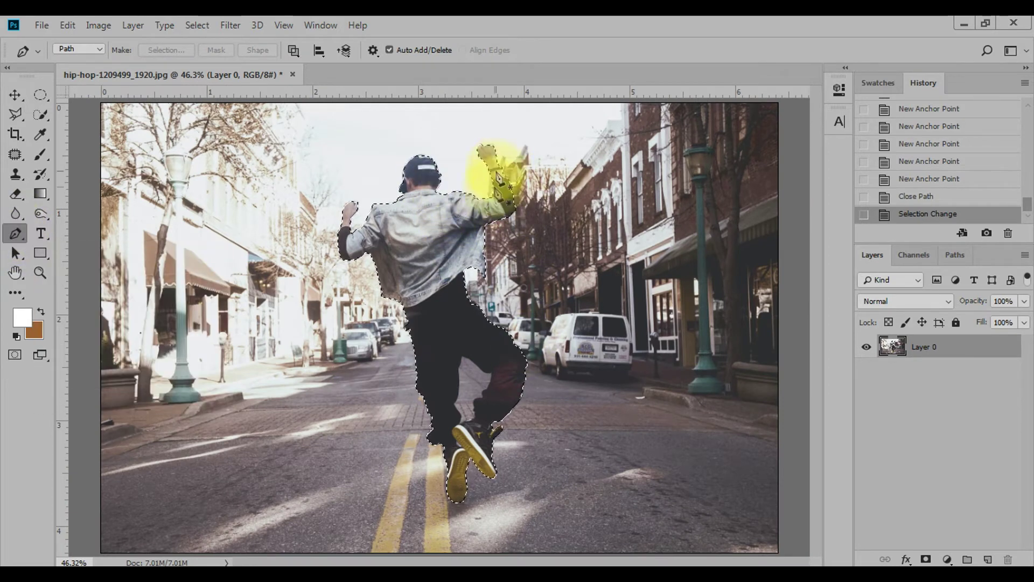
click(37, 116)
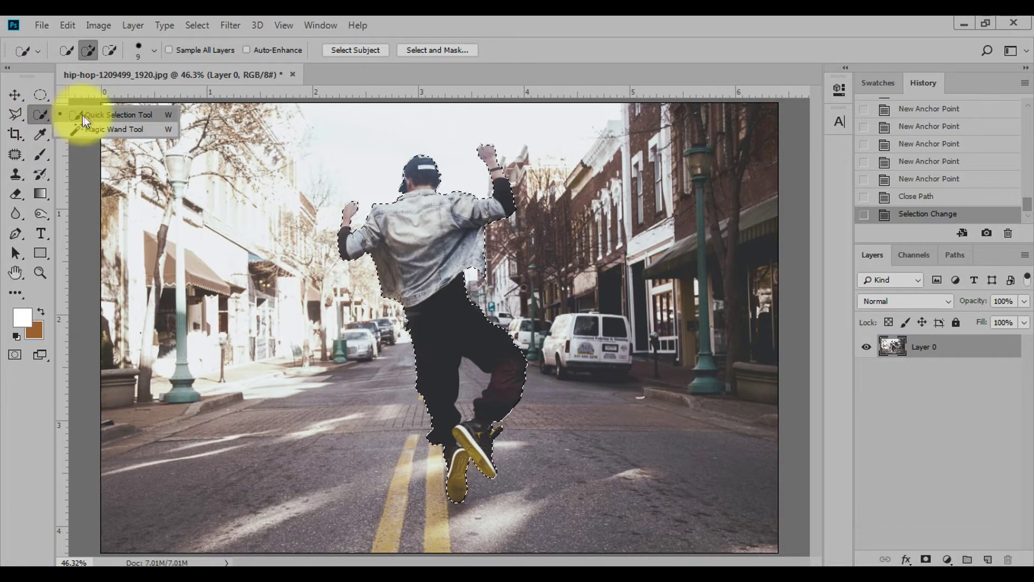
click(16, 234)
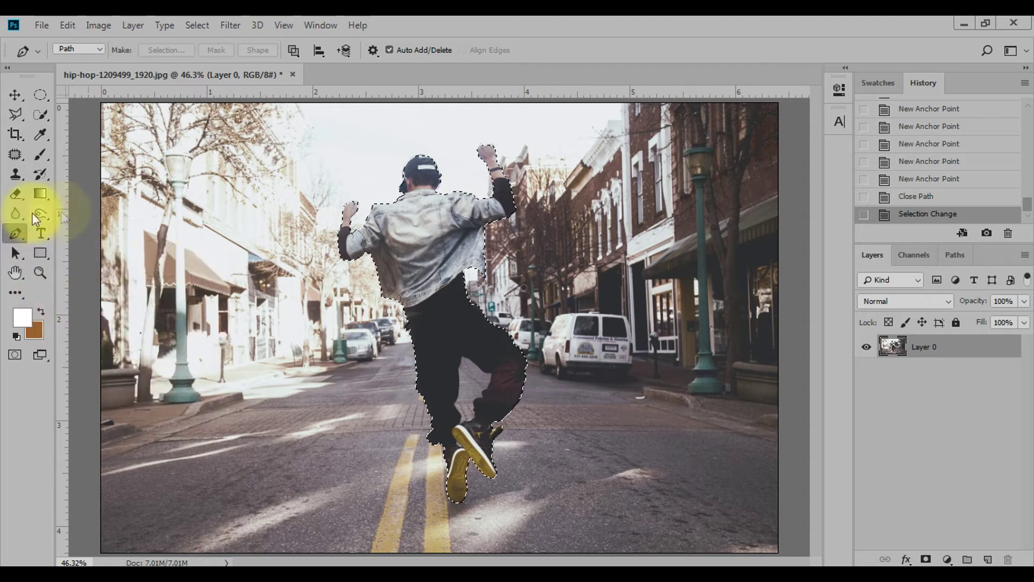
Add a layer mask from the dancer selection so the street is hidden.
click(928, 559)
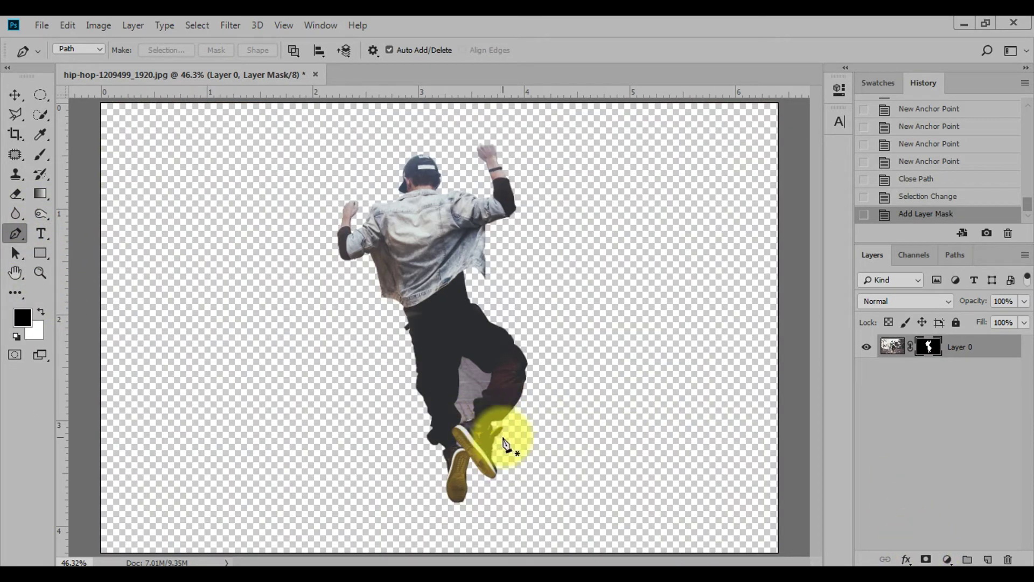
scroll(505, 445, up, 3)
scroll(473, 404, up, 2)
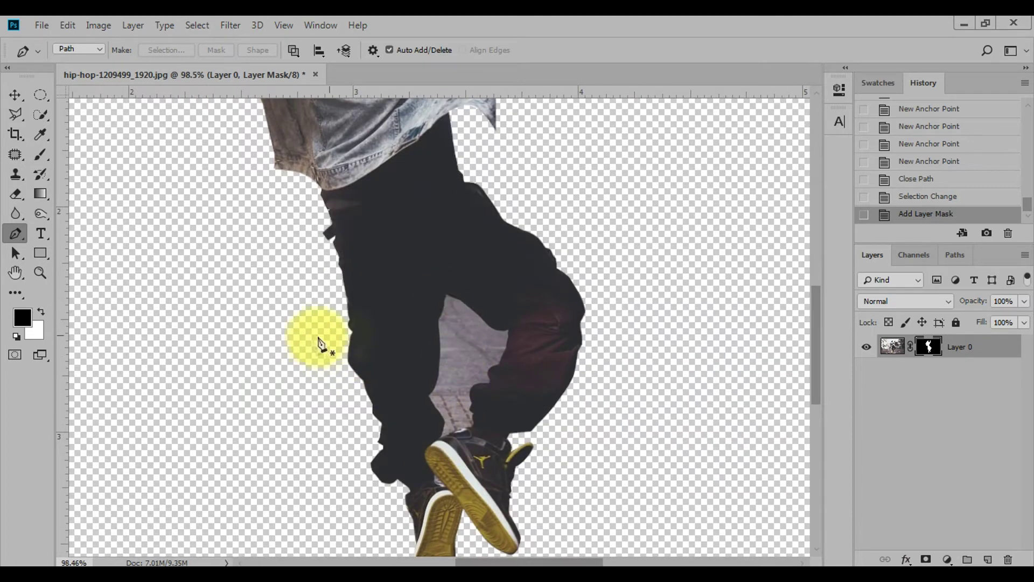
Quick-select the street gap between the legs at brush size 19, hide it in the mask, and deselect.
click(38, 116)
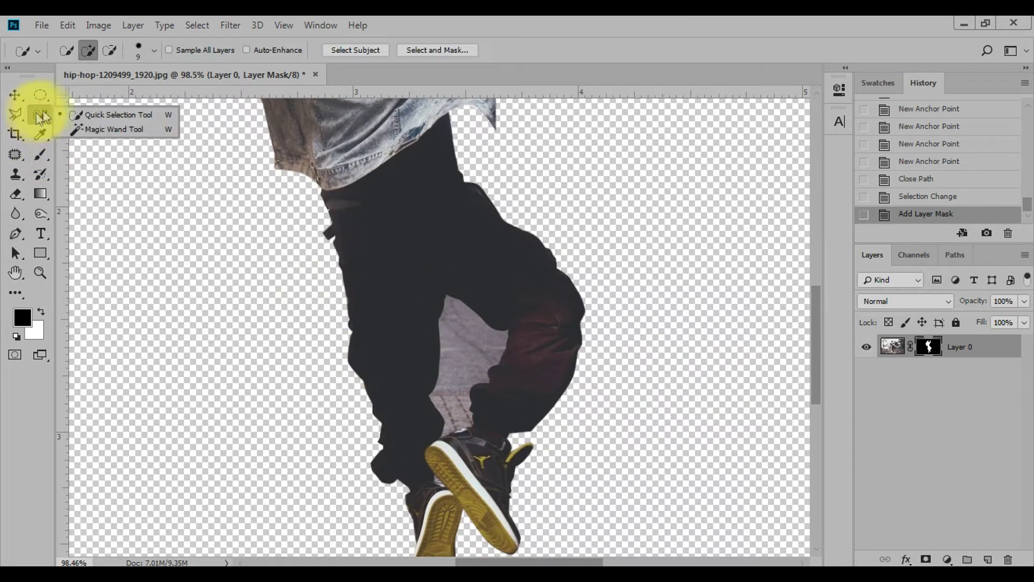
click(99, 117)
key(])
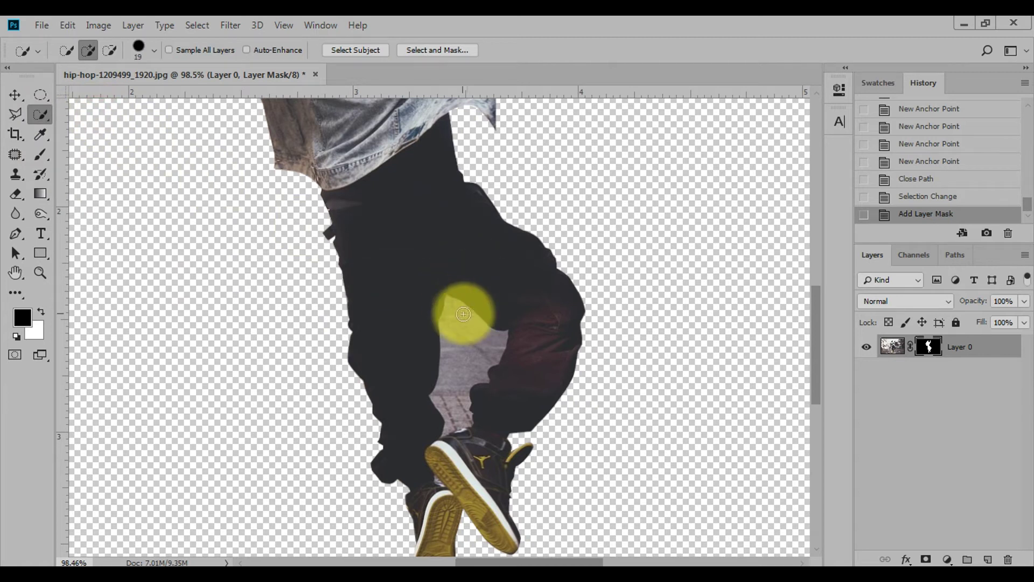
drag(461, 288, 445, 317)
scroll(446, 317, down, 1)
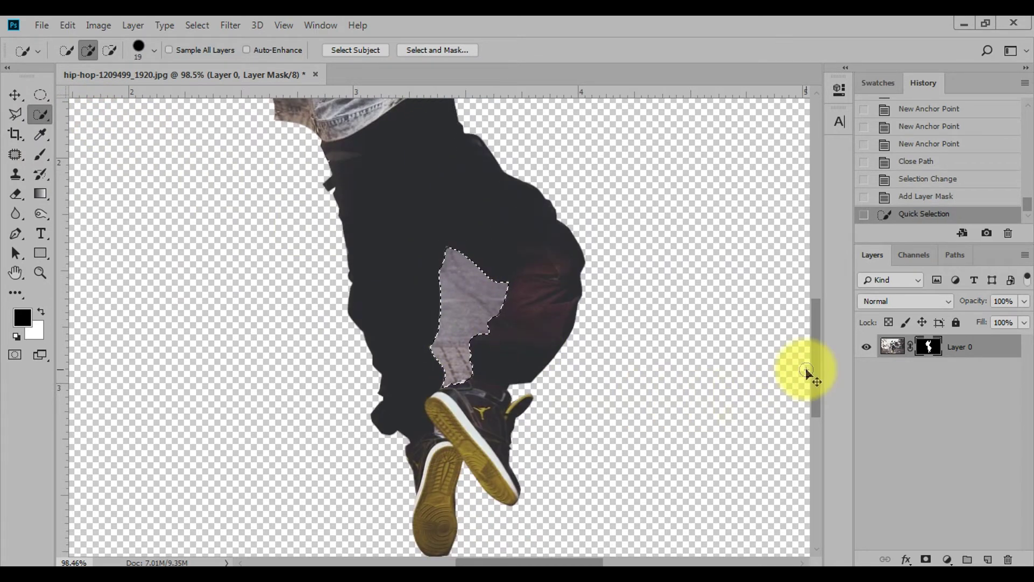
key(ctrl+i)
key(ctrl+d)
key(ctrl+0)
drag(893, 346, 927, 351)
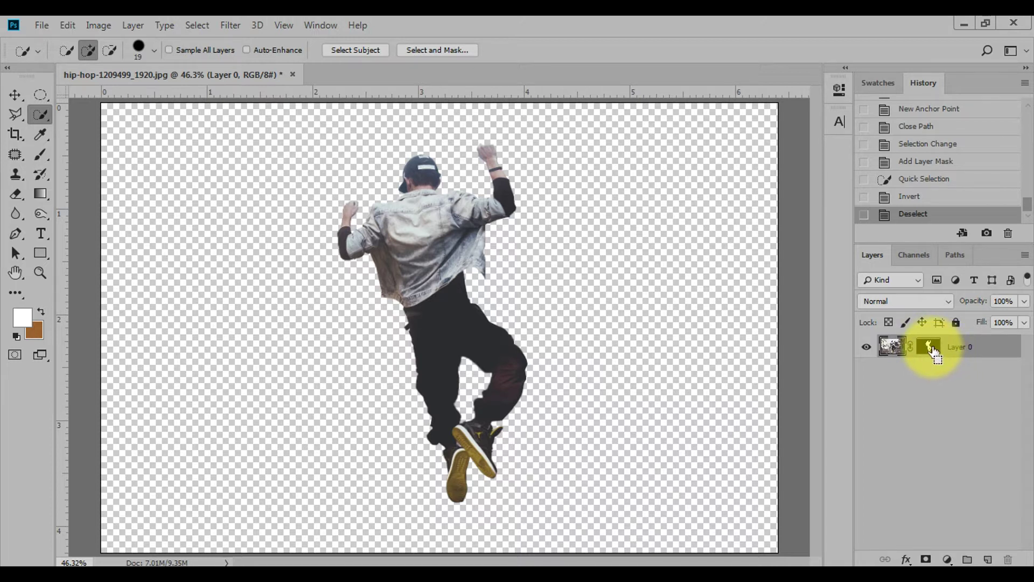
Load the mask as a selection and copy the dancer onto a new Layer 1 with Ctrl+J.
ctrl+click(932, 350)
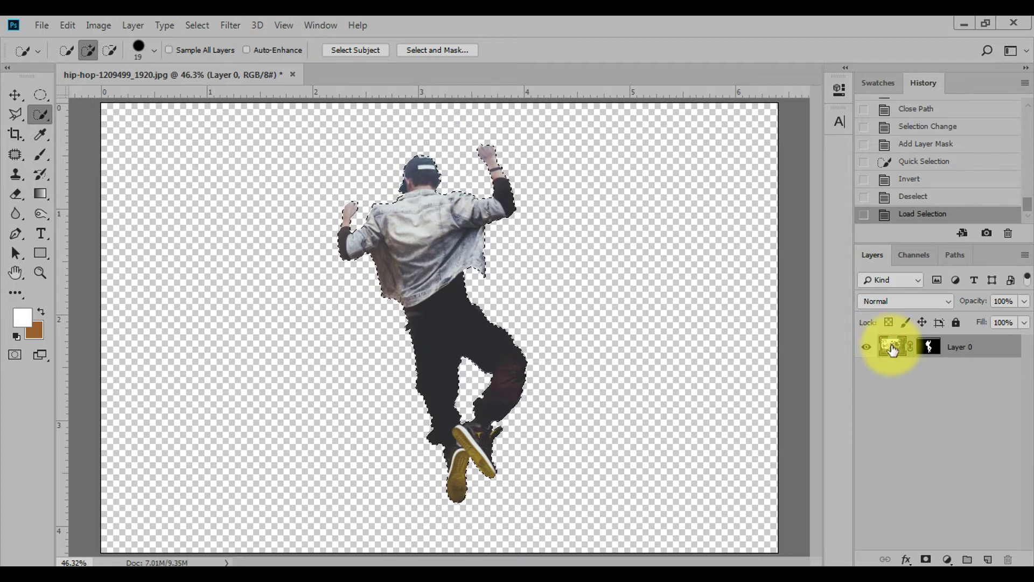
key(ctrl+j)
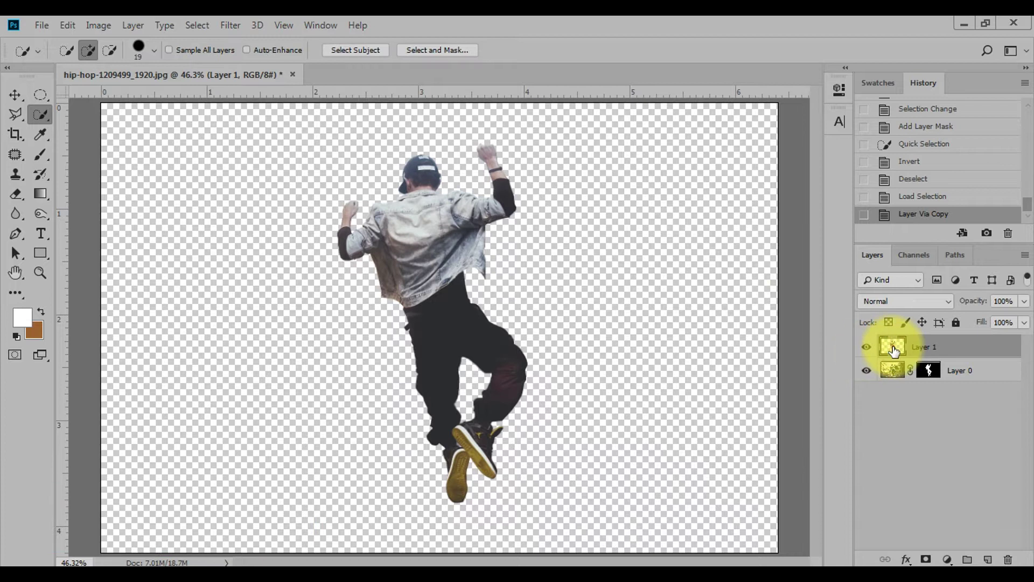
click(866, 370)
click(868, 348)
click(866, 348)
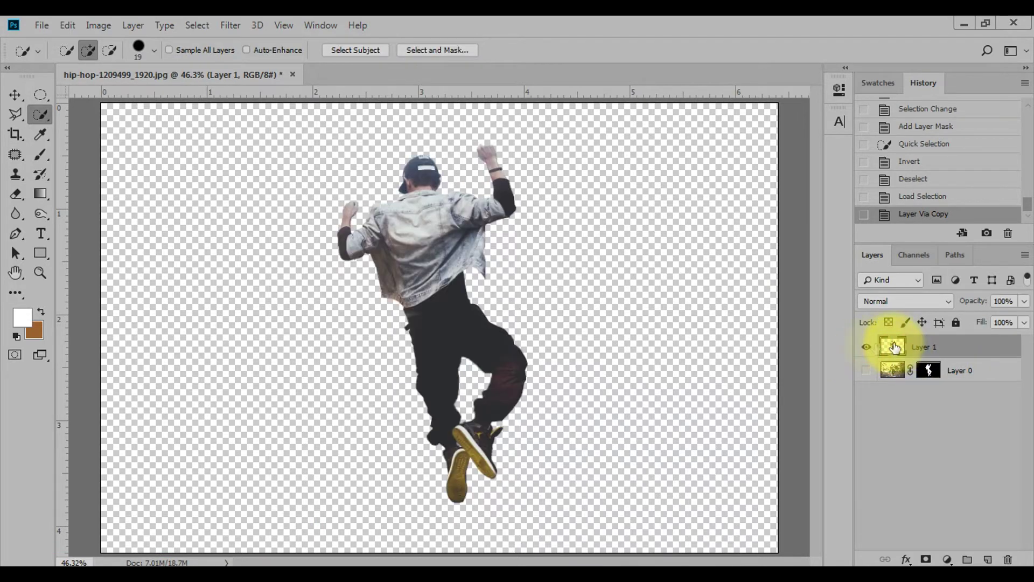
click(889, 349)
Hide Layer 1, load Layer 0's mask as a selection, then delete that mask.
click(868, 347)
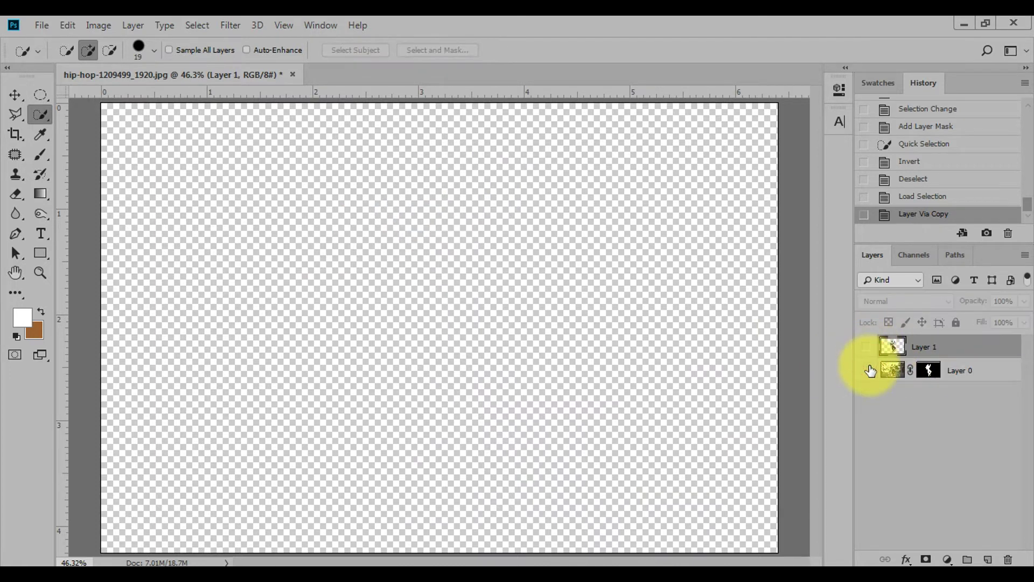
click(870, 371)
click(919, 370)
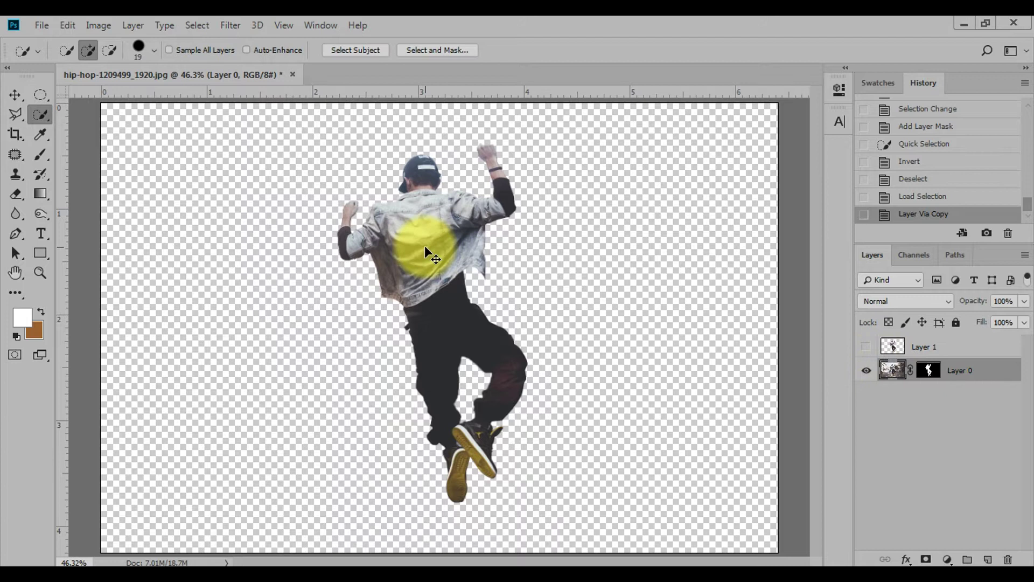
drag(929, 370, 931, 372)
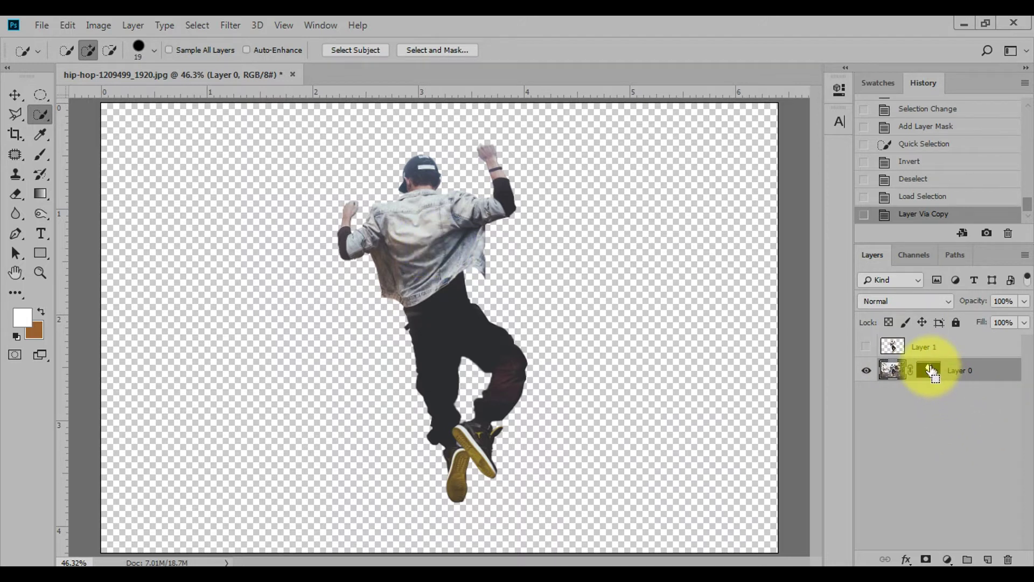
ctrl+click(930, 371)
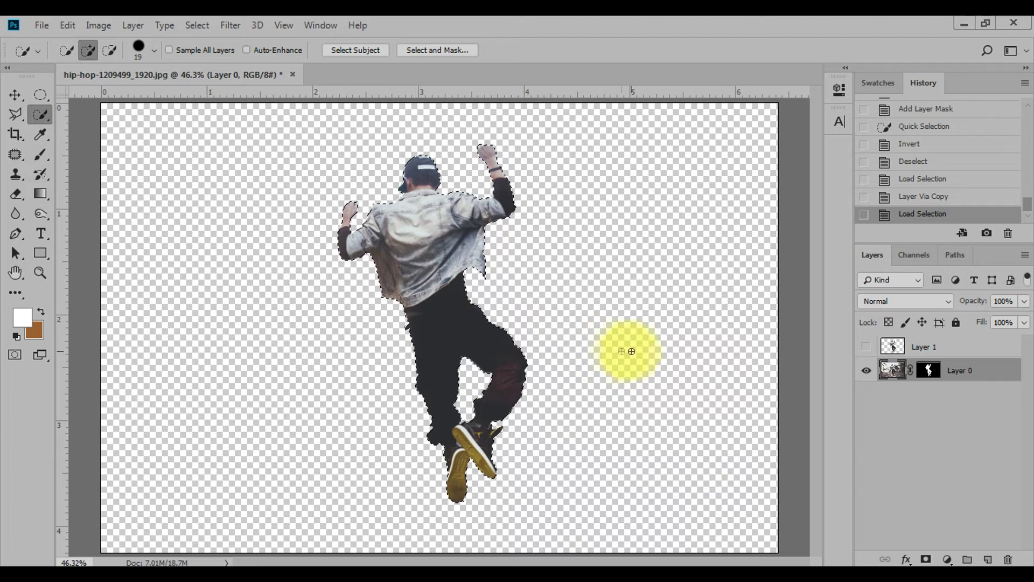
right_click(929, 370)
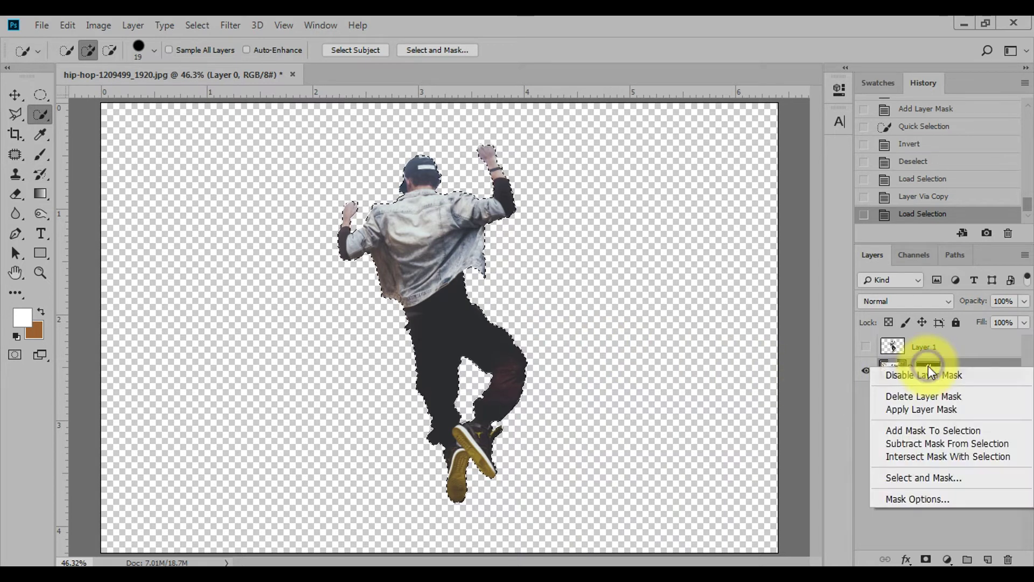
click(923, 397)
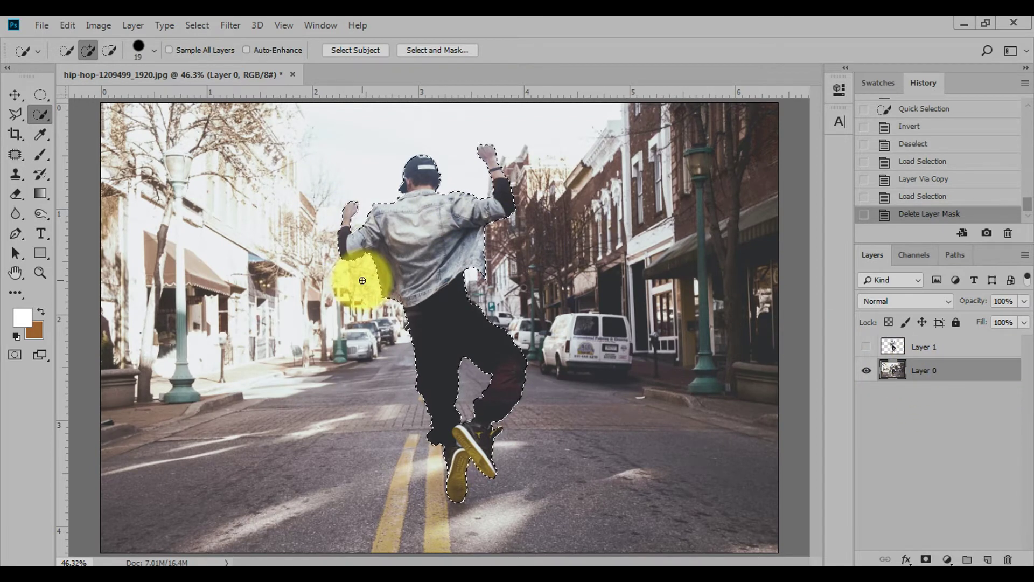
Fill the dancer's selection on Layer 0 with Content-Aware fill at Normal mode, 100% opacity.
click(63, 26)
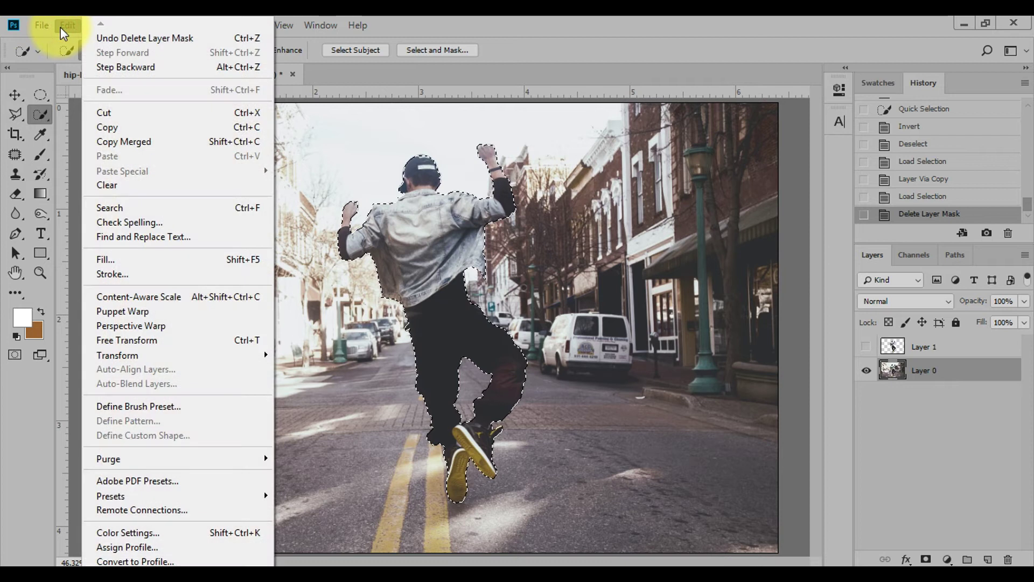
click(164, 268)
drag(618, 114, 707, 108)
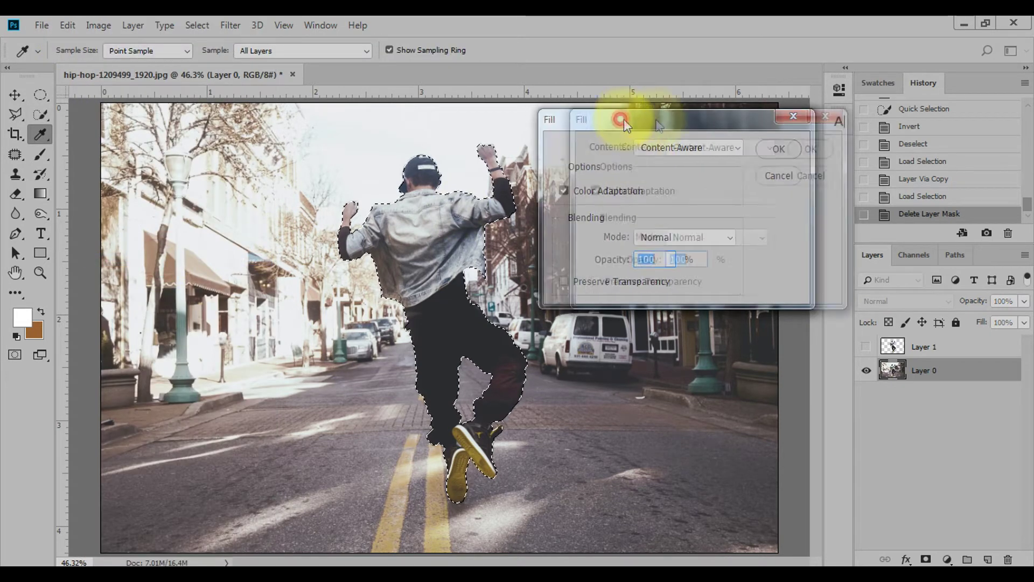
click(749, 138)
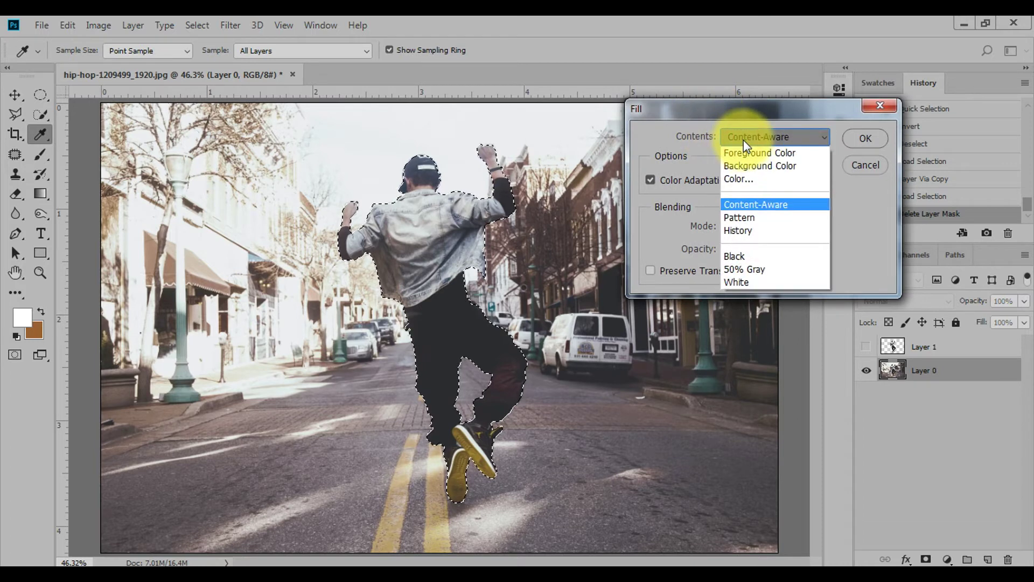
click(759, 210)
drag(725, 115, 503, 107)
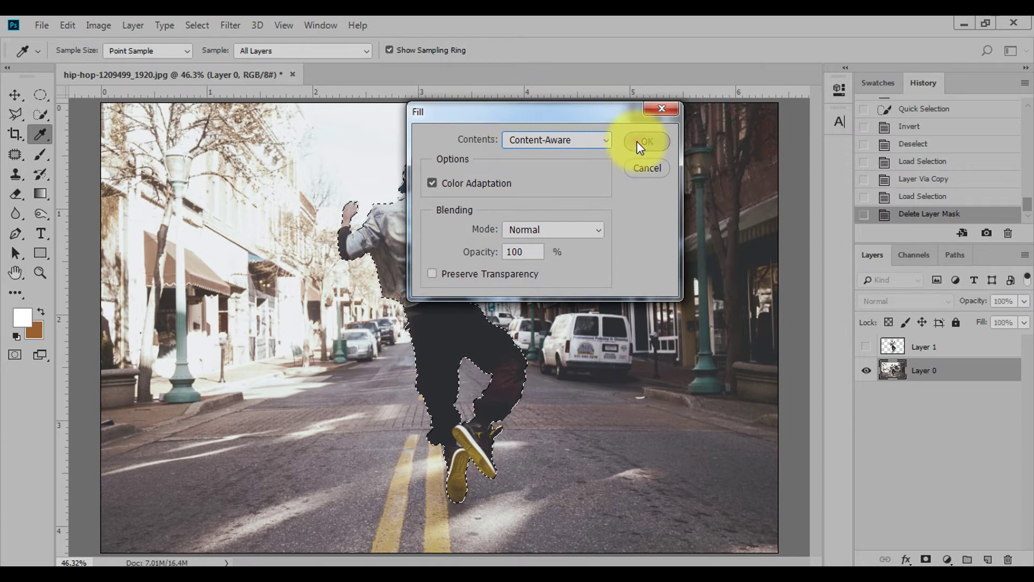
click(639, 140)
key(w)
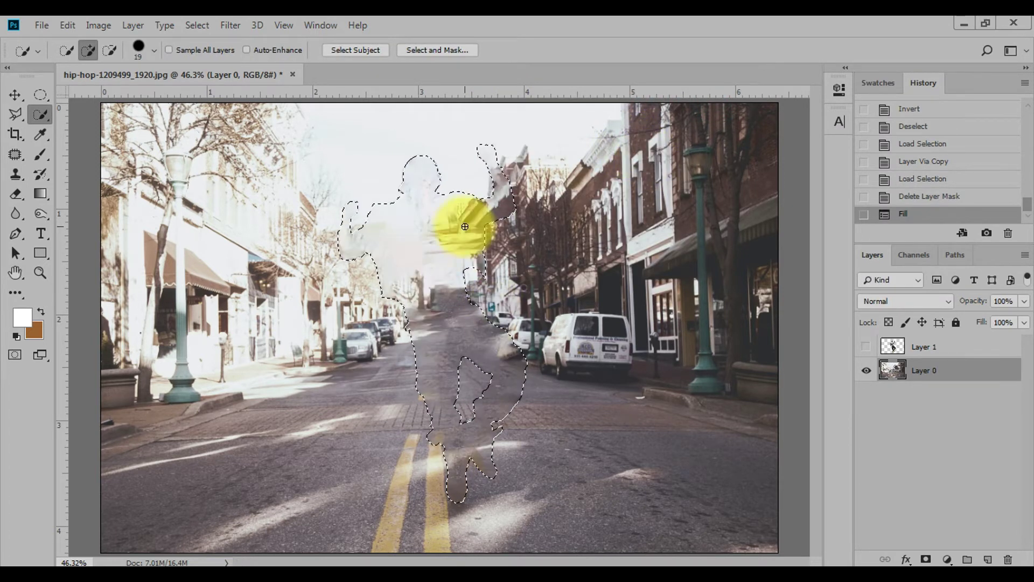
Deselect, zoom in to inspect the patched street, then start Save As for hip-hop-1209499_1920.
key(ctrl+d)
scroll(446, 169, up, 3)
scroll(445, 189, up, 2)
scroll(515, 188, up, 2)
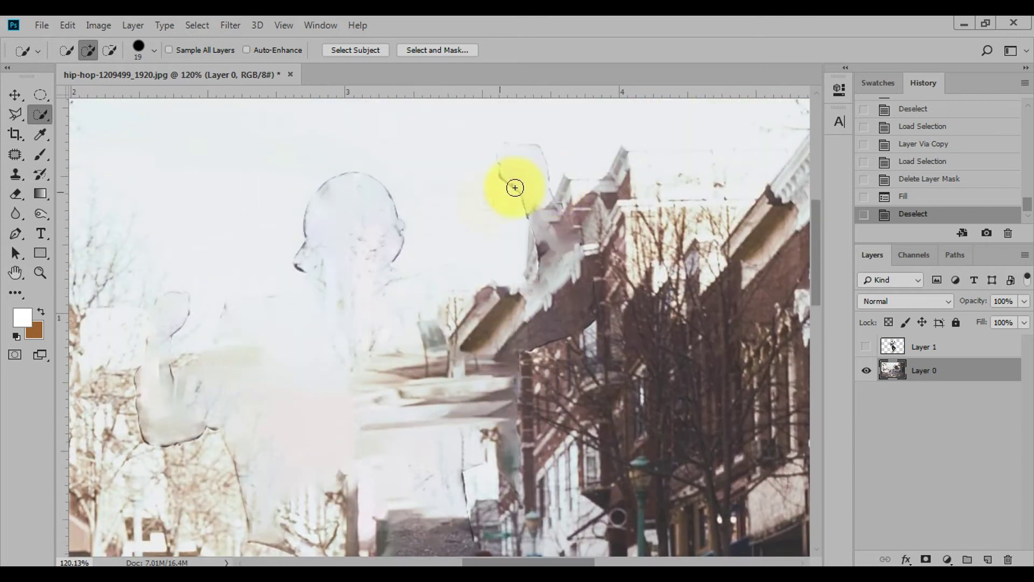
scroll(380, 269, left, 2)
scroll(379, 265, down, 7)
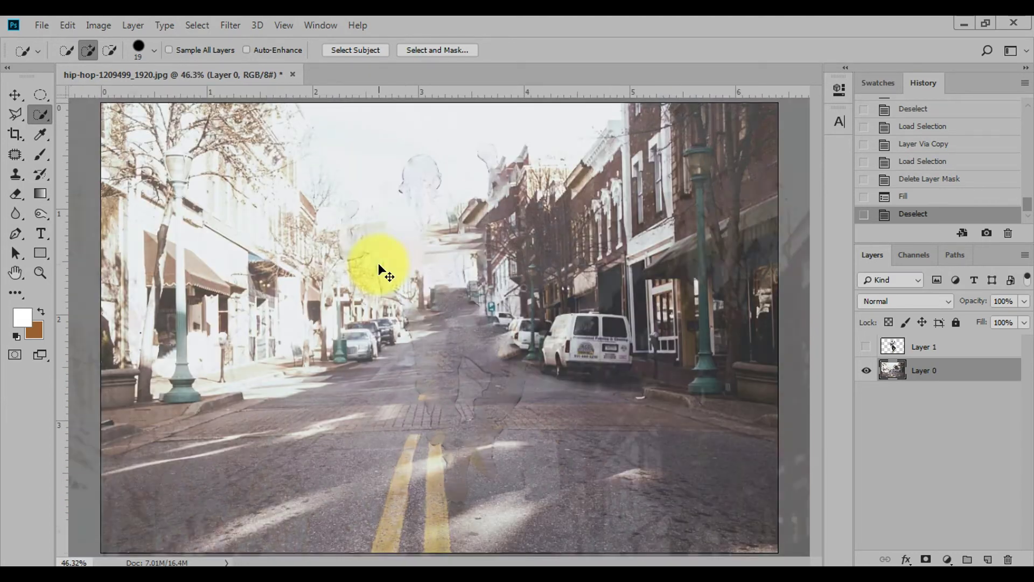
scroll(405, 266, up, 3)
scroll(461, 274, up, 3)
scroll(462, 272, down, 4)
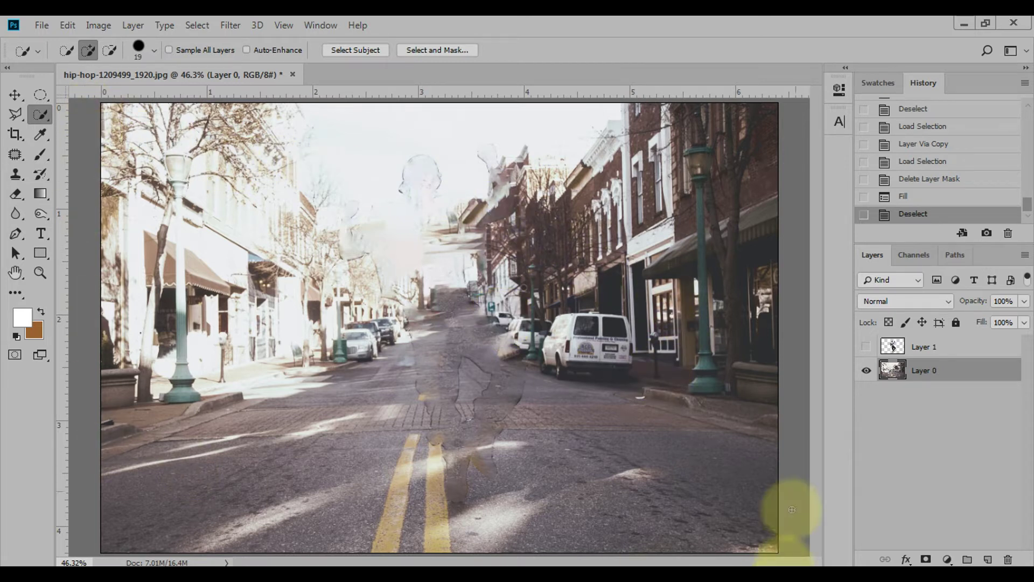
click(41, 25)
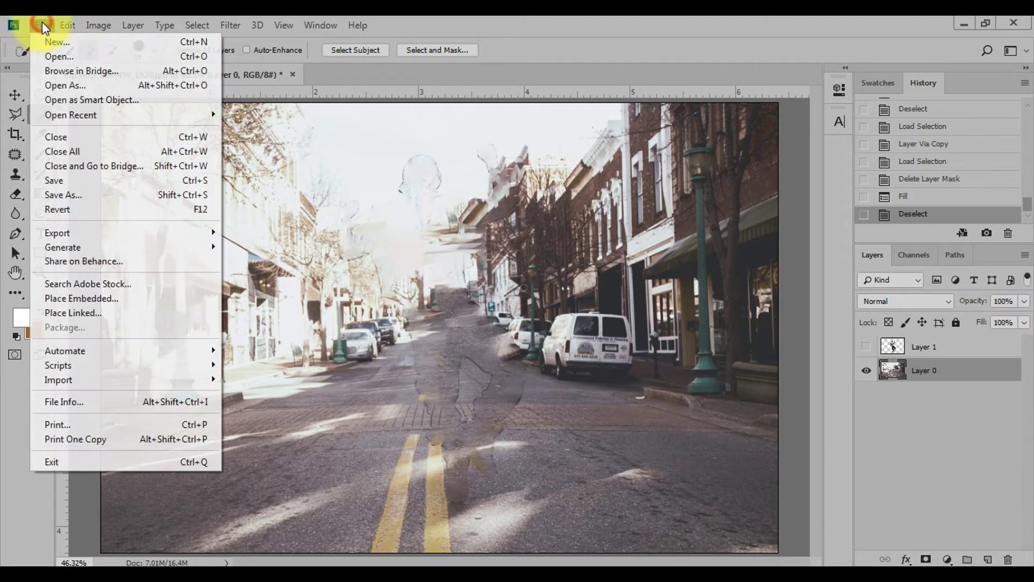
click(70, 194)
Save the empty street image as the PNG file BG.
click(161, 321)
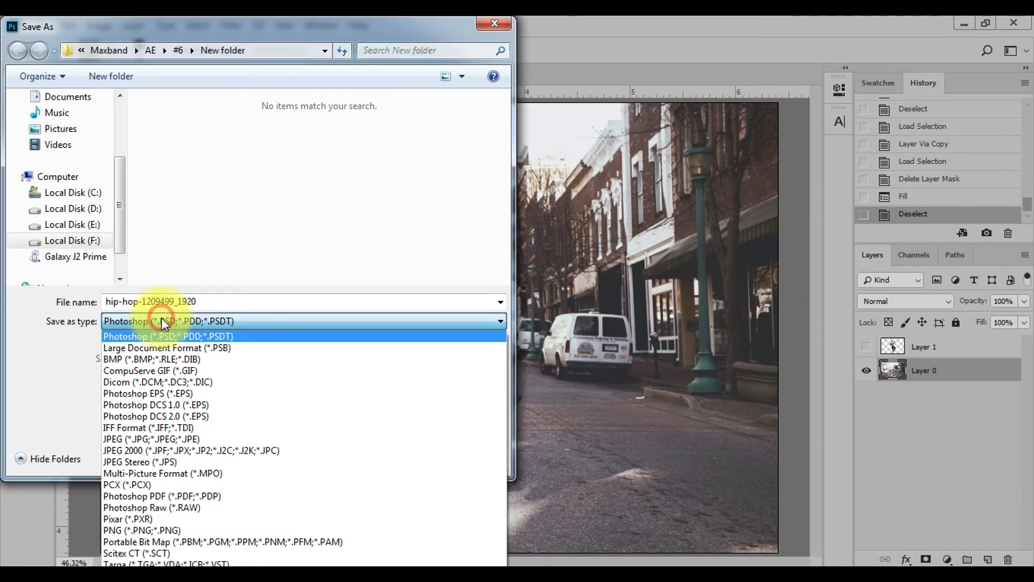
click(158, 530)
text(BG)
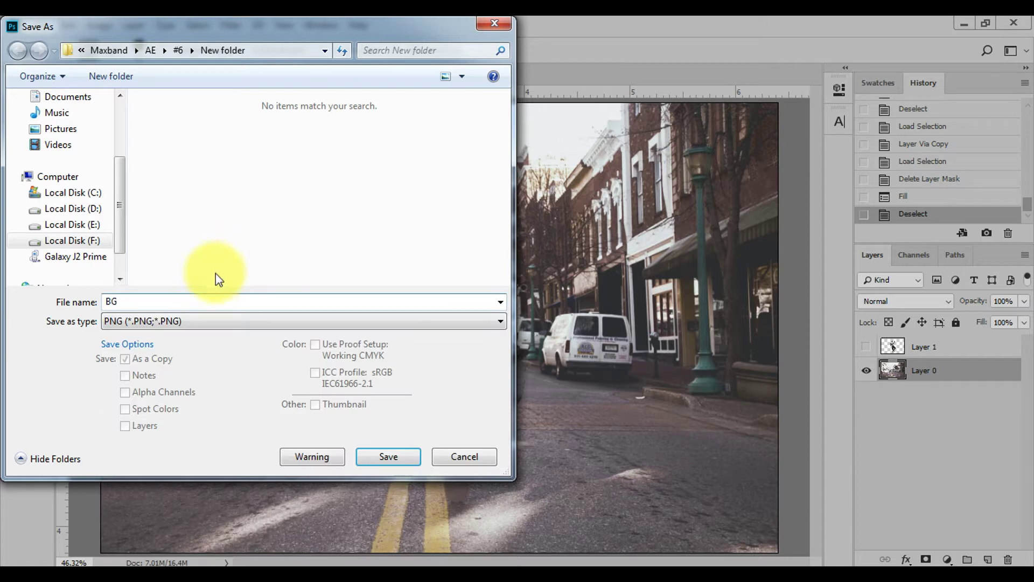
click(386, 454)
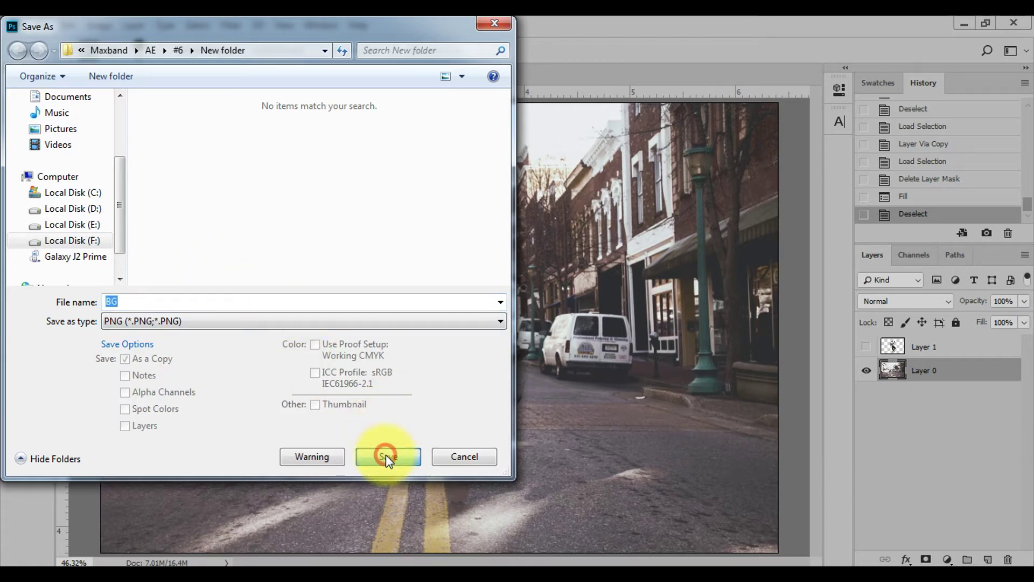
click(588, 177)
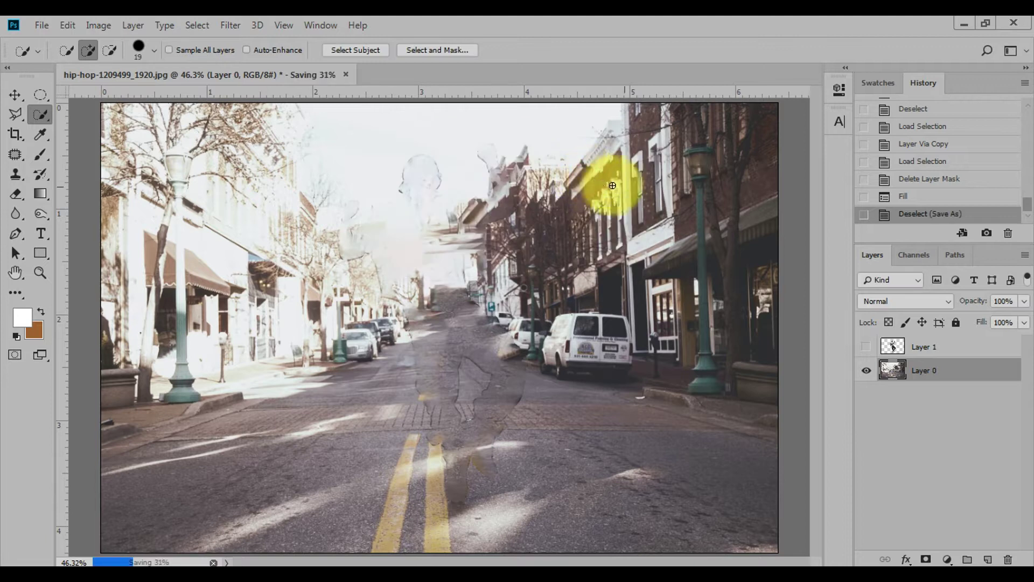
Hide Layer 0, show Layer 1, and save the cut-out dancer as the PNG file คน.
click(867, 372)
click(866, 346)
click(912, 345)
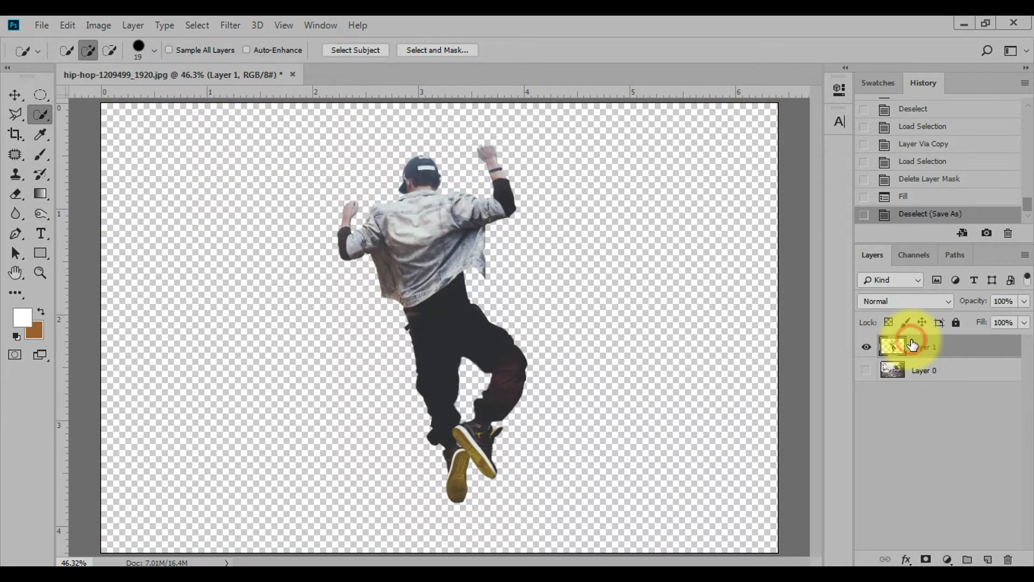
click(40, 25)
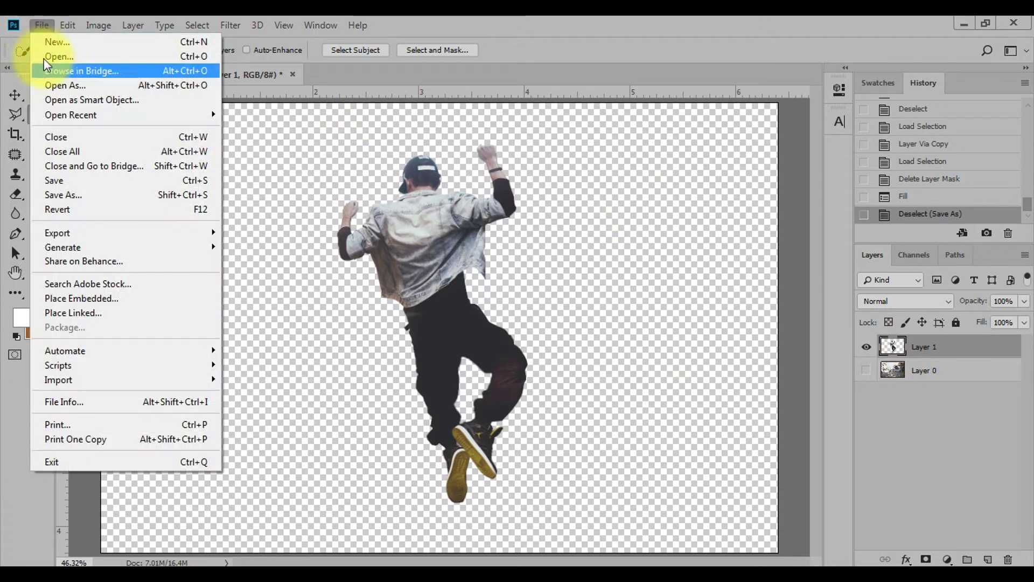
click(81, 196)
click(447, 357)
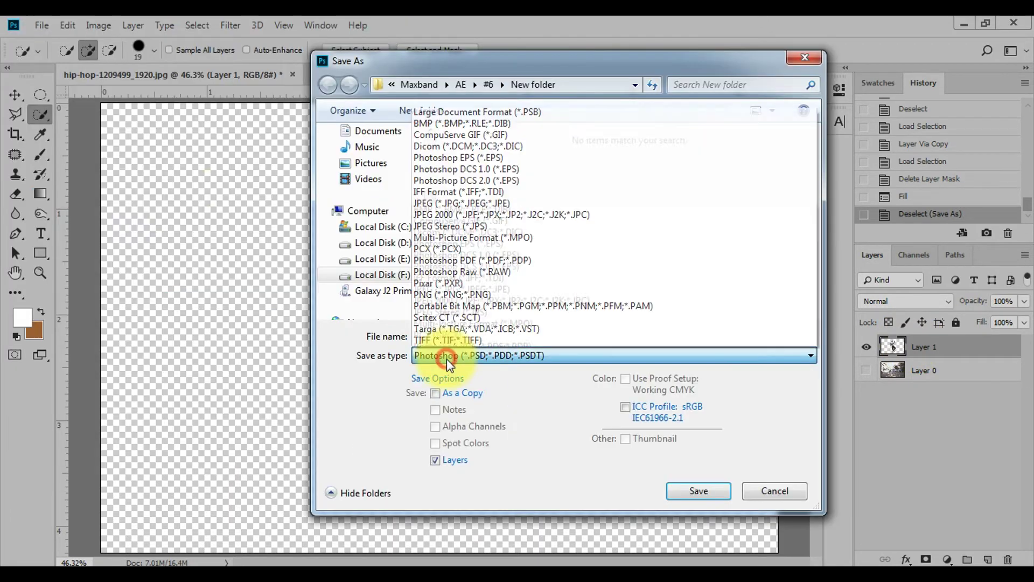
click(463, 294)
click(492, 336)
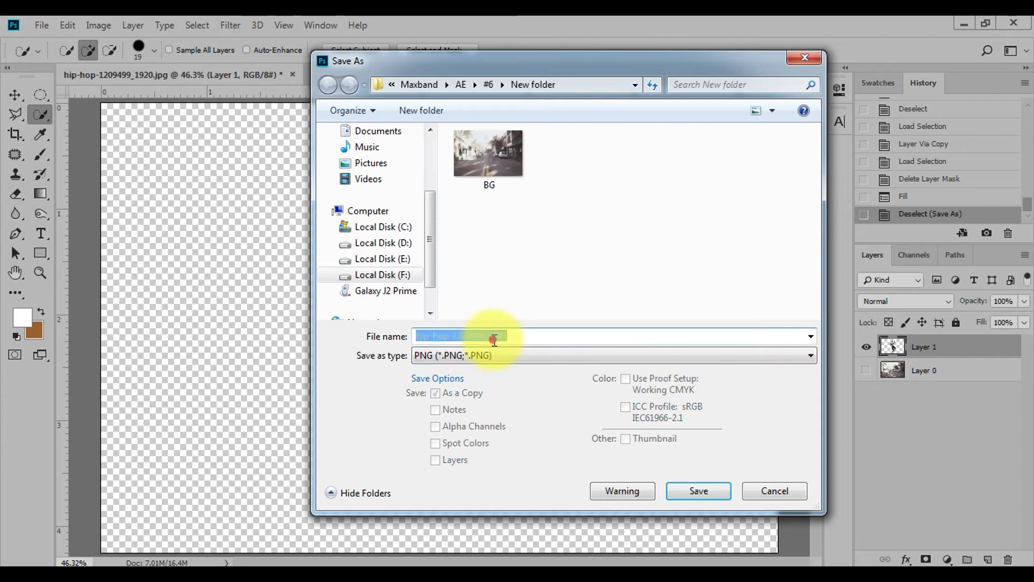
key(BackSpace)
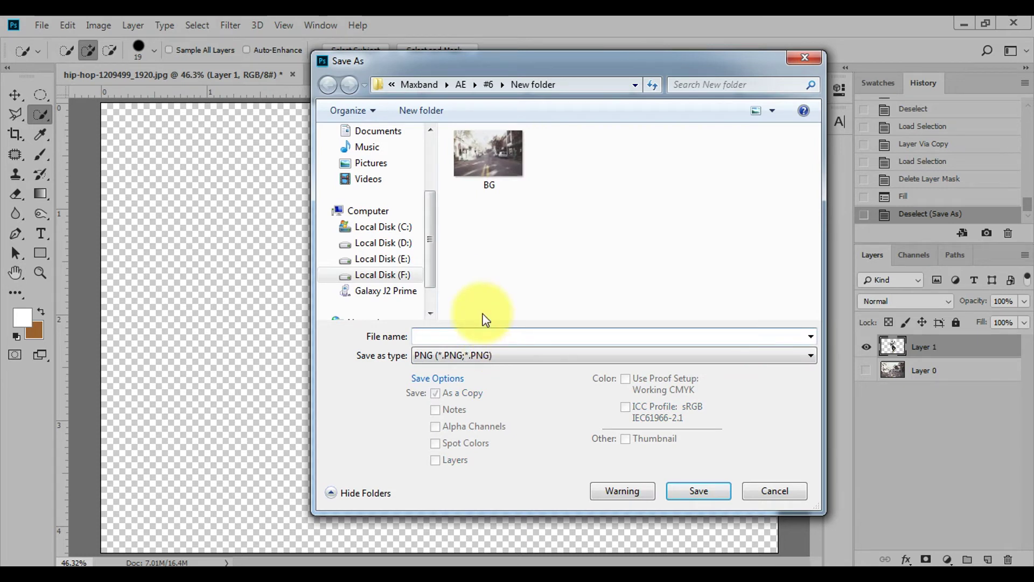
text(คน)
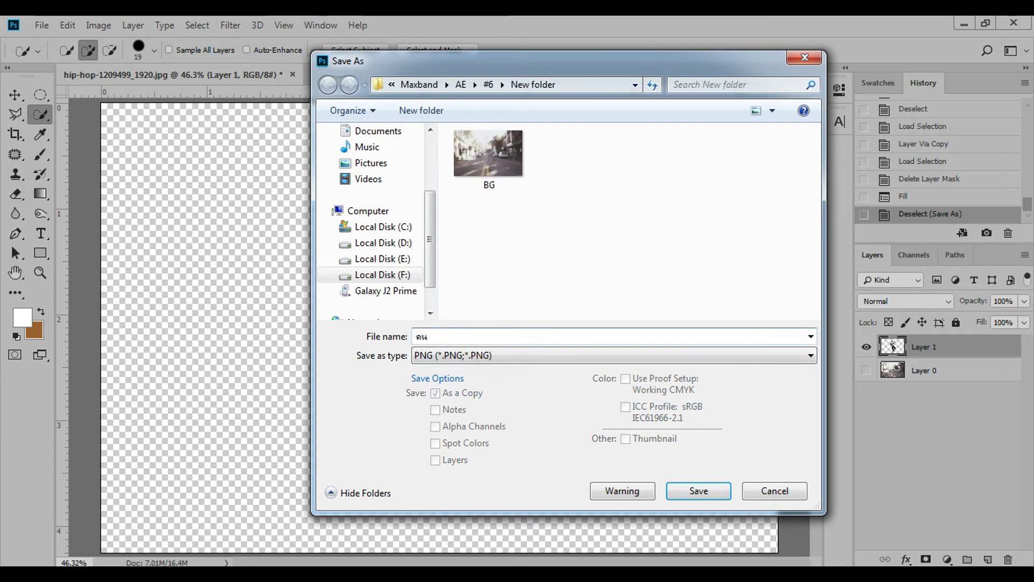
key(Return)
click(482, 313)
key(Return)
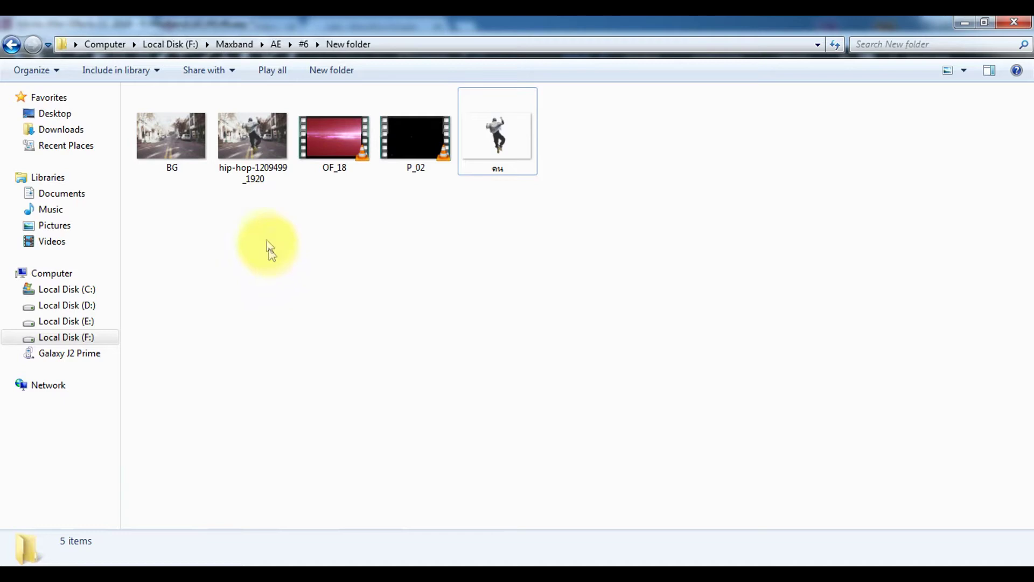
Select BG, คน, OF_18 and P_02 and drag them into the After Effects project.
click(147, 156)
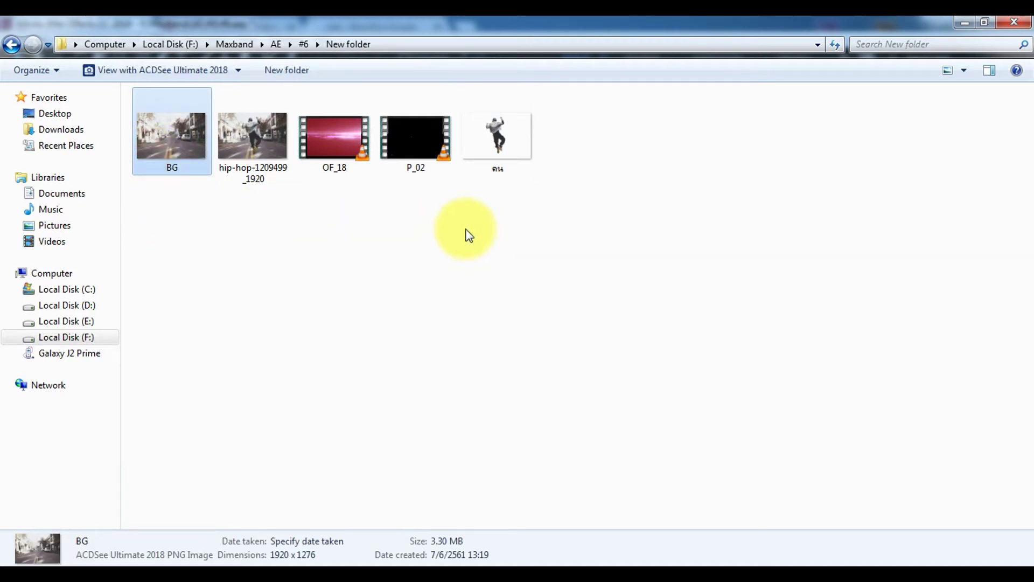
ctrl+click(495, 140)
ctrl+click(335, 156)
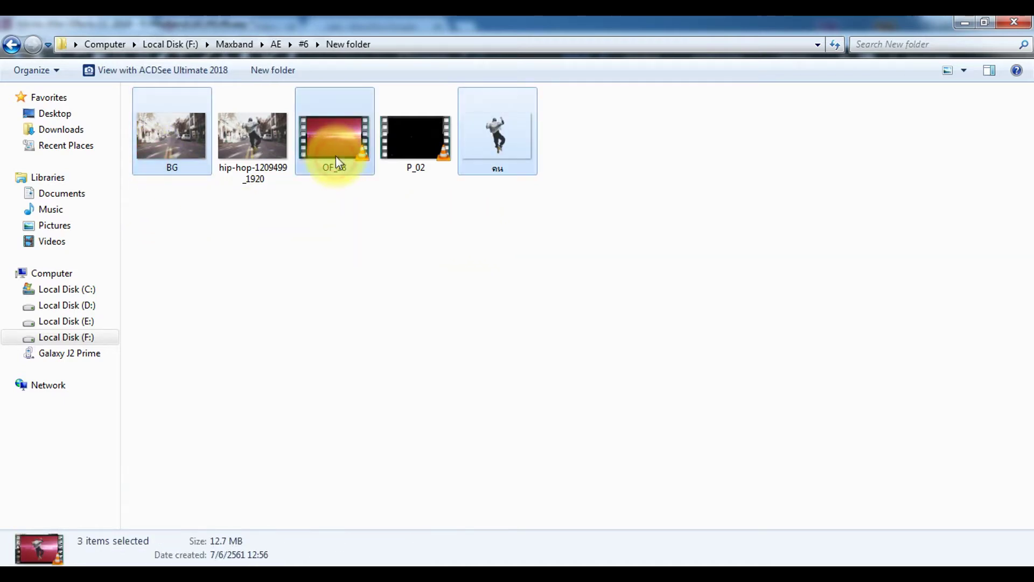
ctrl+click(414, 171)
mouse_move(345, 145)
mouse_down()
mouse_move(305, 378)
mouse_move(112, 275)
mouse_up()
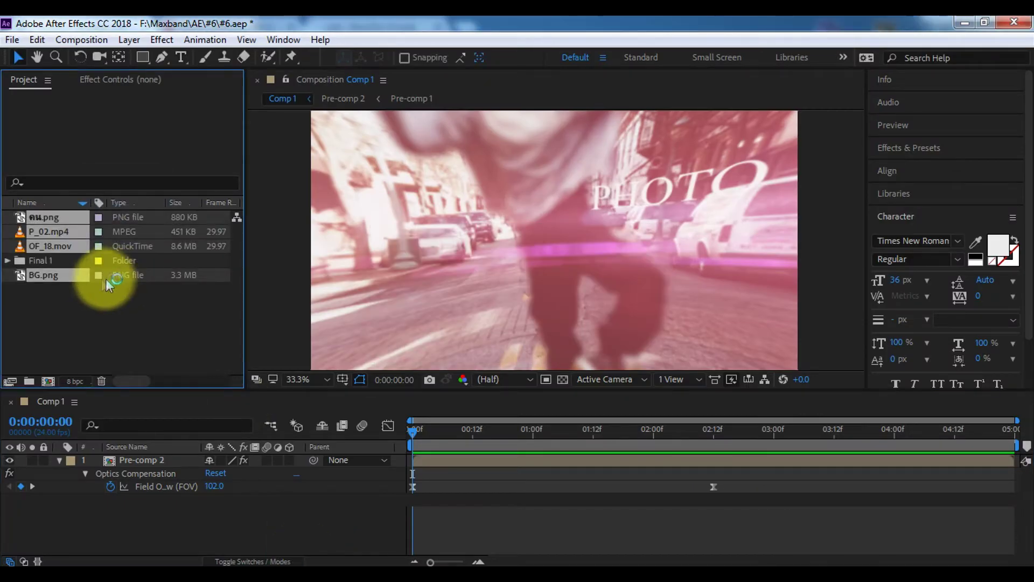
Make a new HDTV 1080 24 composition named '3D PHOTO' with a 0:00:05:00 duration.
click(95, 310)
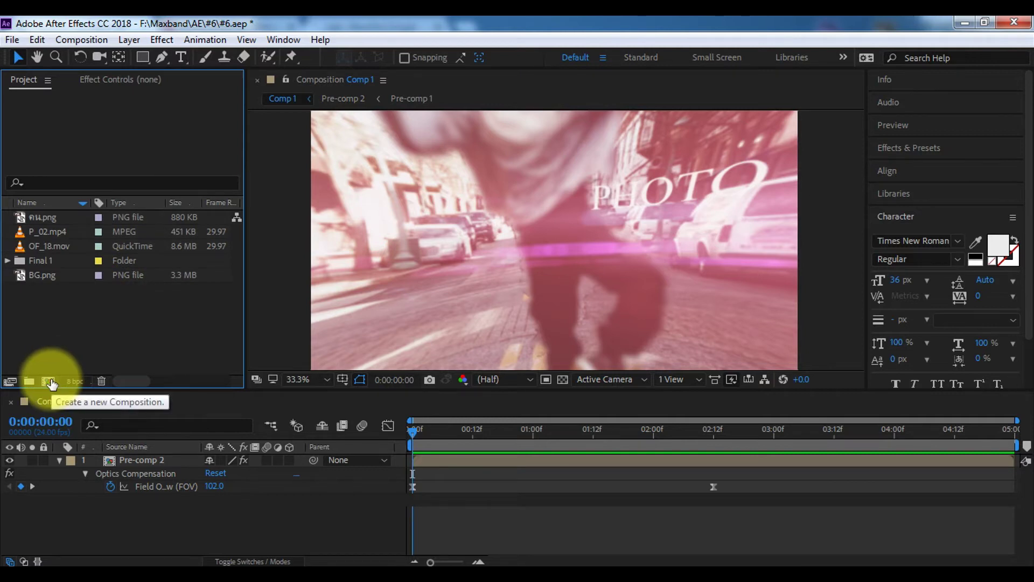
click(50, 382)
click(474, 126)
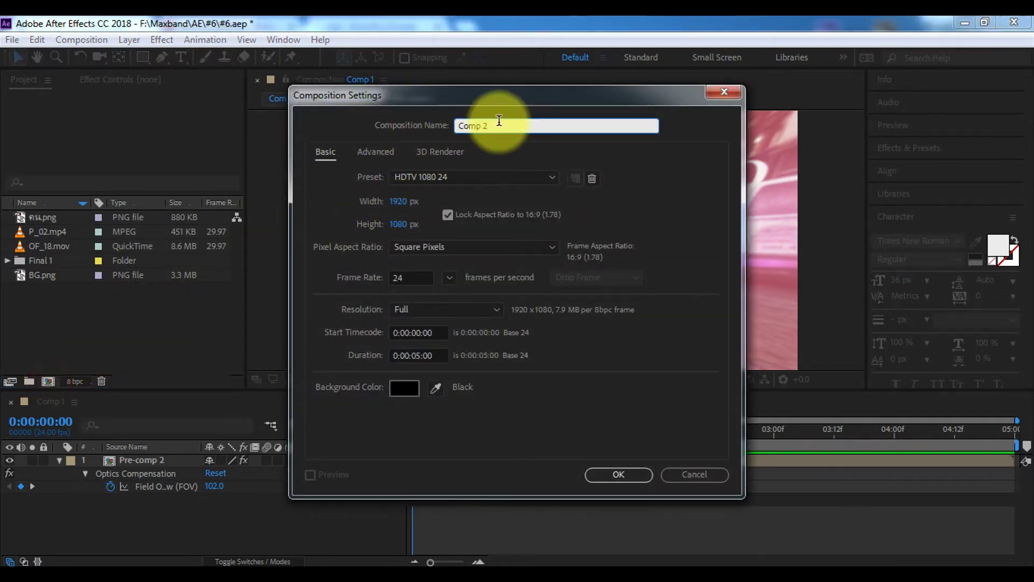
drag(499, 120, 376, 131)
text(3D PHOTO)
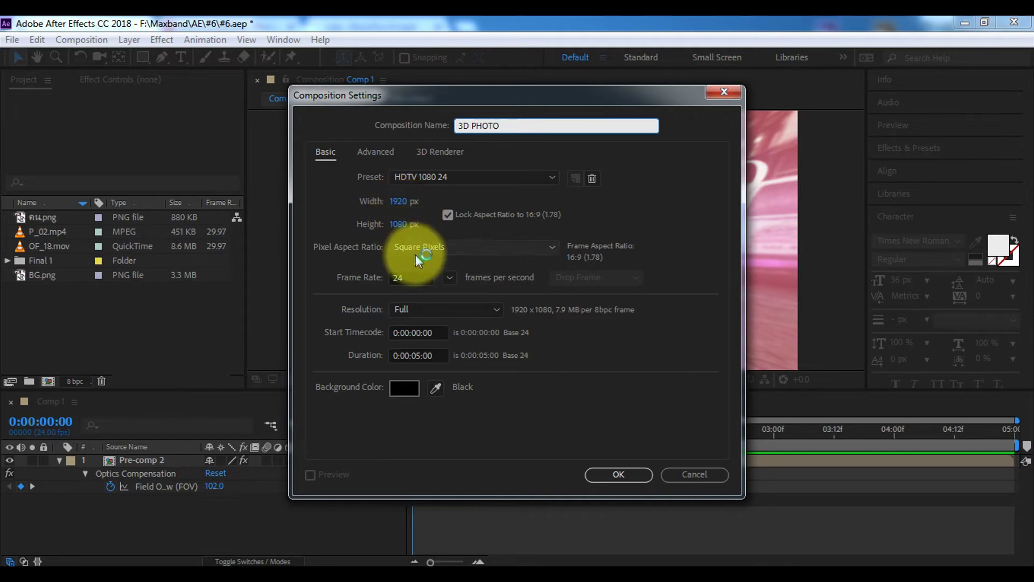
click(413, 356)
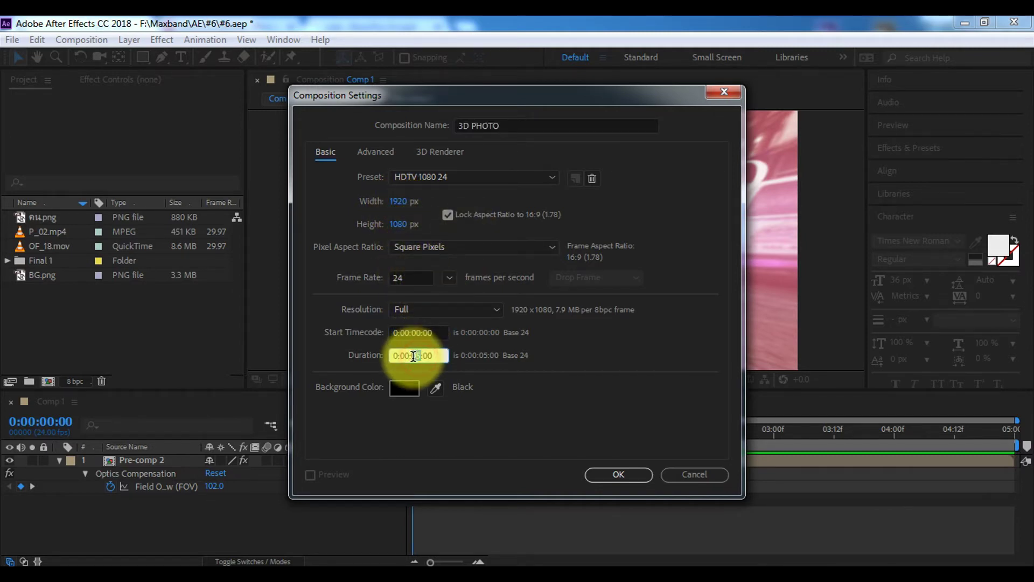
click(616, 474)
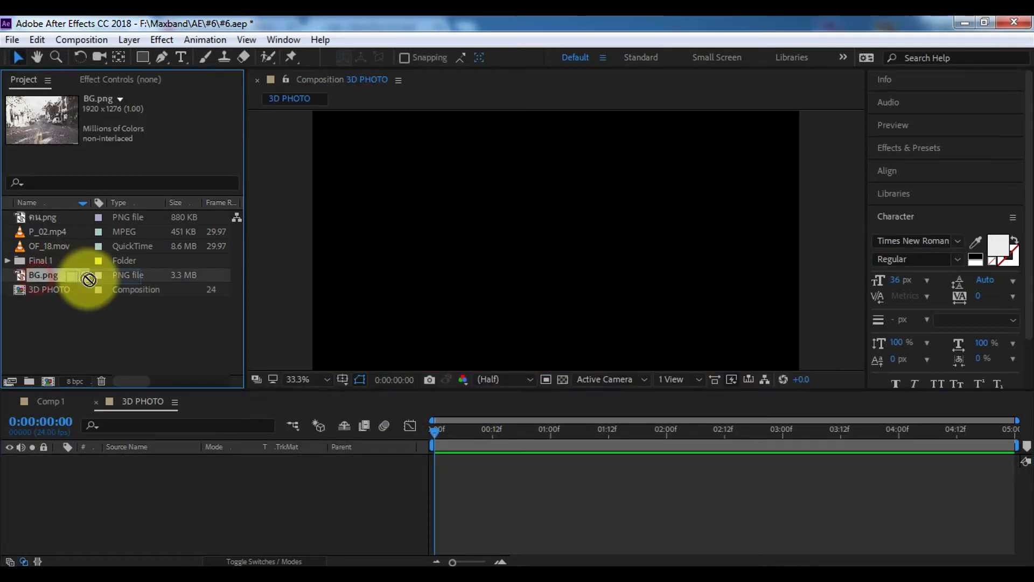
Add BG.png and the person cutout to the timeline, with the cutout above BG.png.
drag(84, 274, 157, 478)
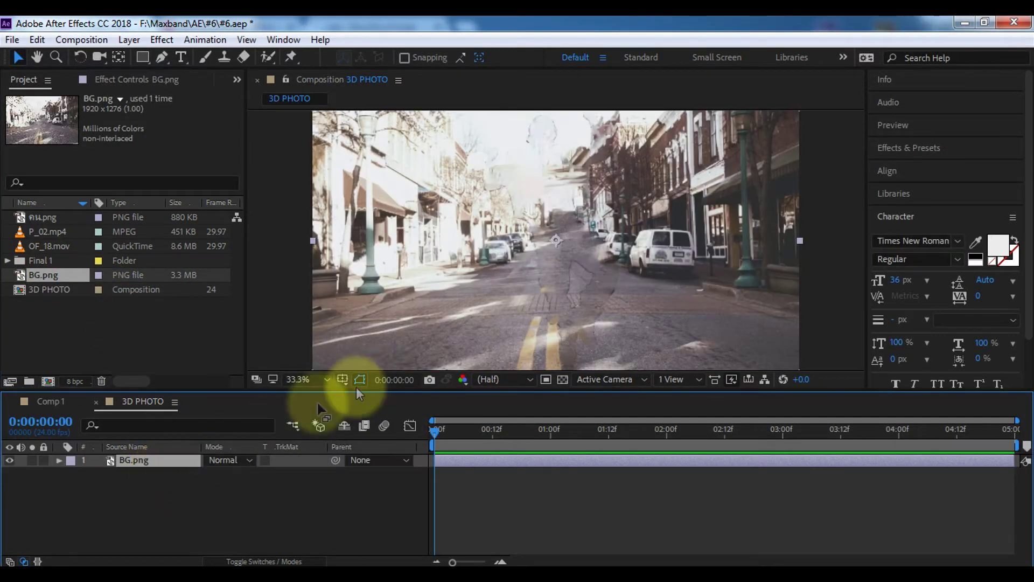
scroll(559, 283, down, 2)
drag(59, 217, 109, 451)
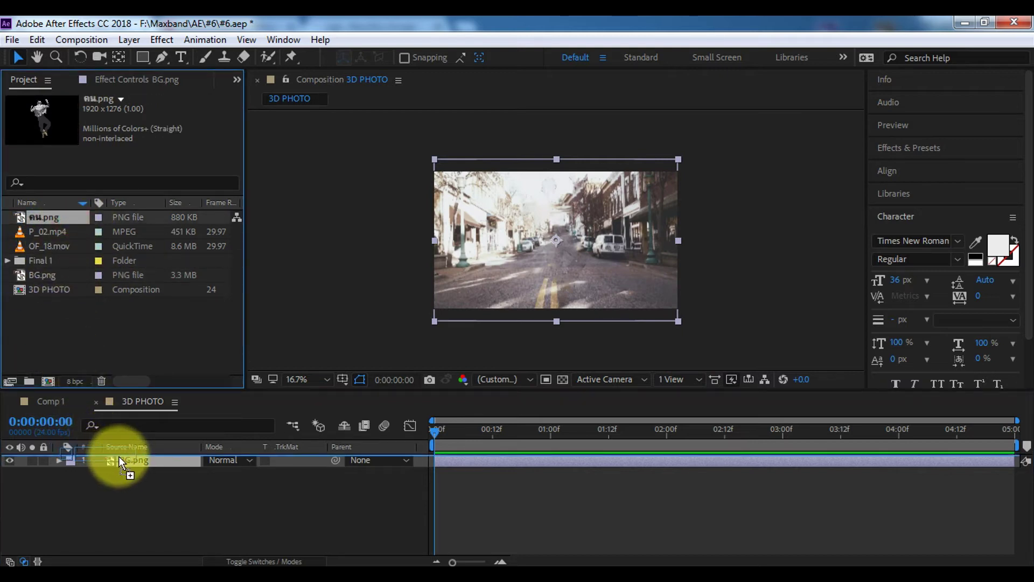
drag(109, 452, 132, 454)
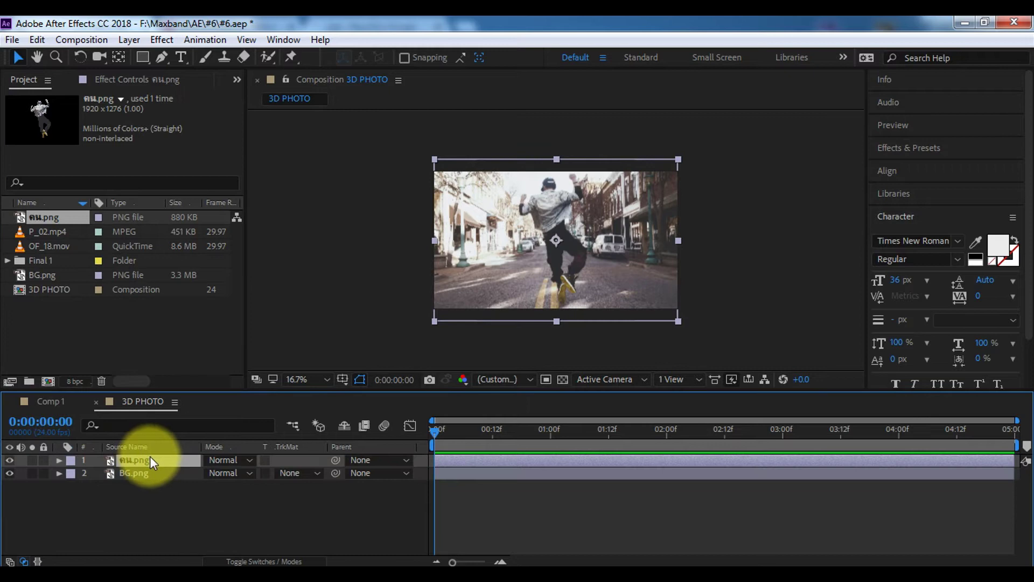
Make the person a 3D layer and, in Top view, push it back along the Z axis.
click(262, 562)
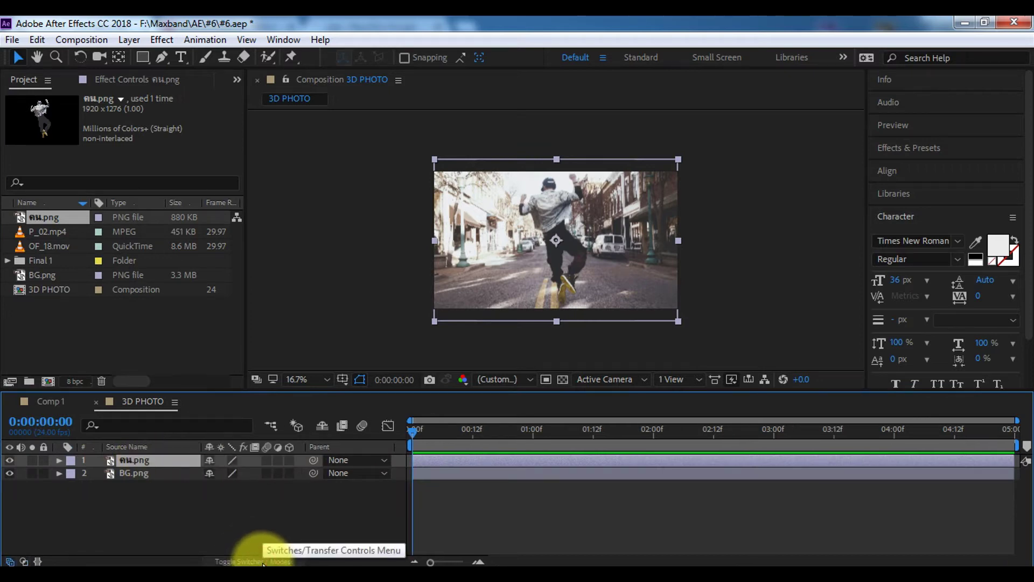
click(289, 461)
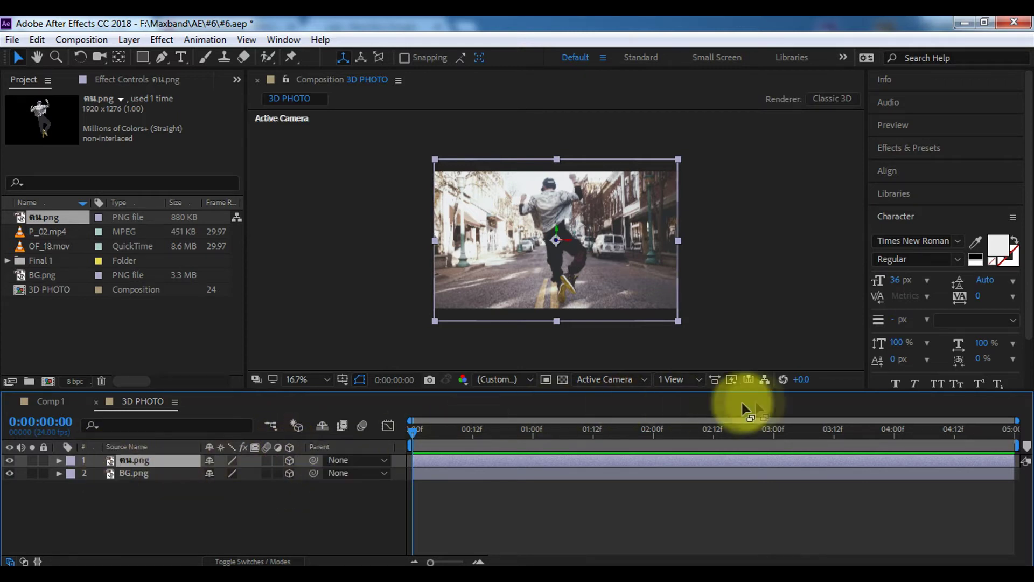
click(598, 379)
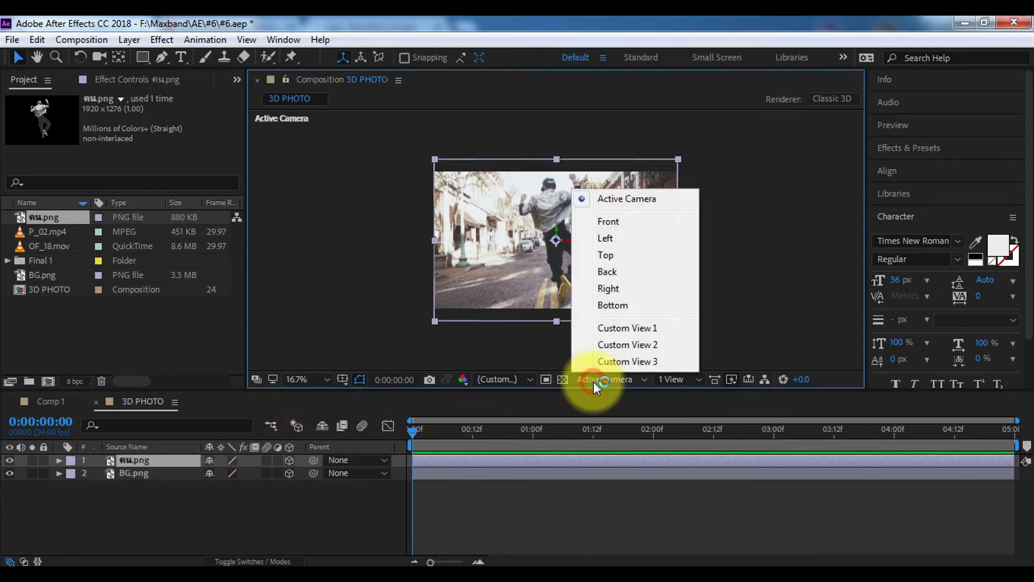
click(622, 255)
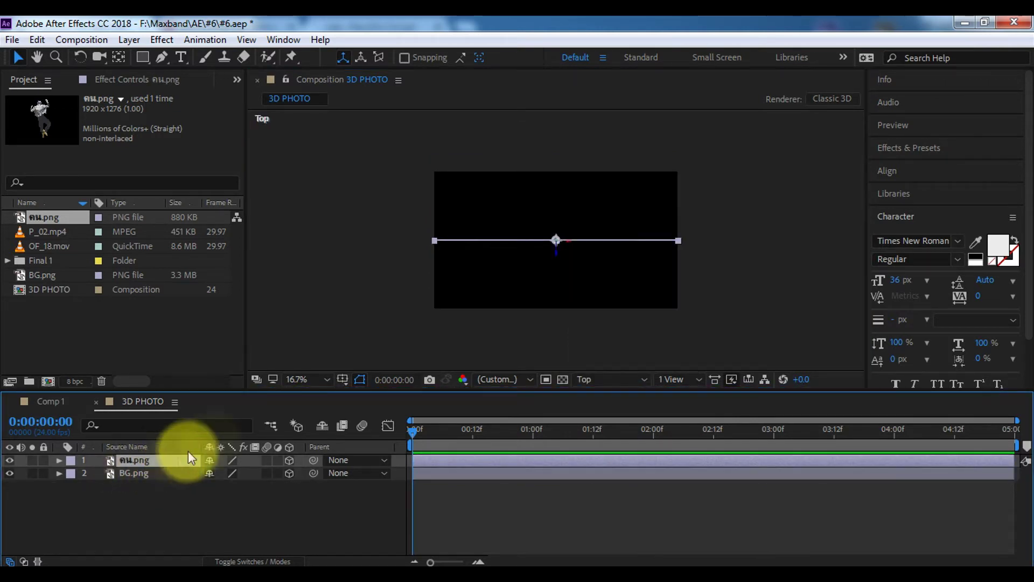
click(556, 253)
mouse_move(556, 251)
mouse_down()
mouse_move(554, 275)
mouse_move(556, 241)
mouse_up()
click(134, 473)
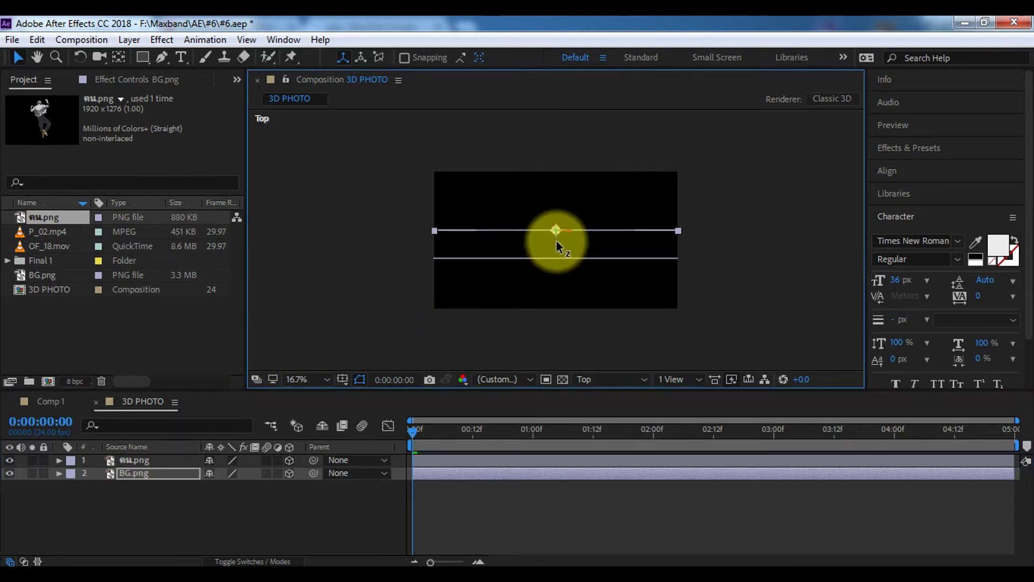
click(579, 380)
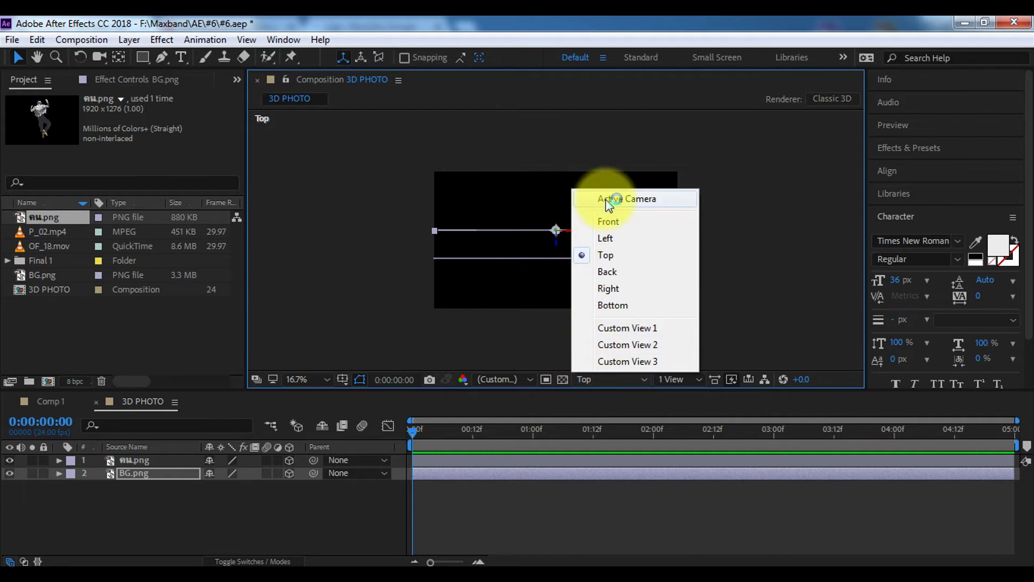
Back in Active Camera view, scale BG.png up to fill the frame.
click(625, 200)
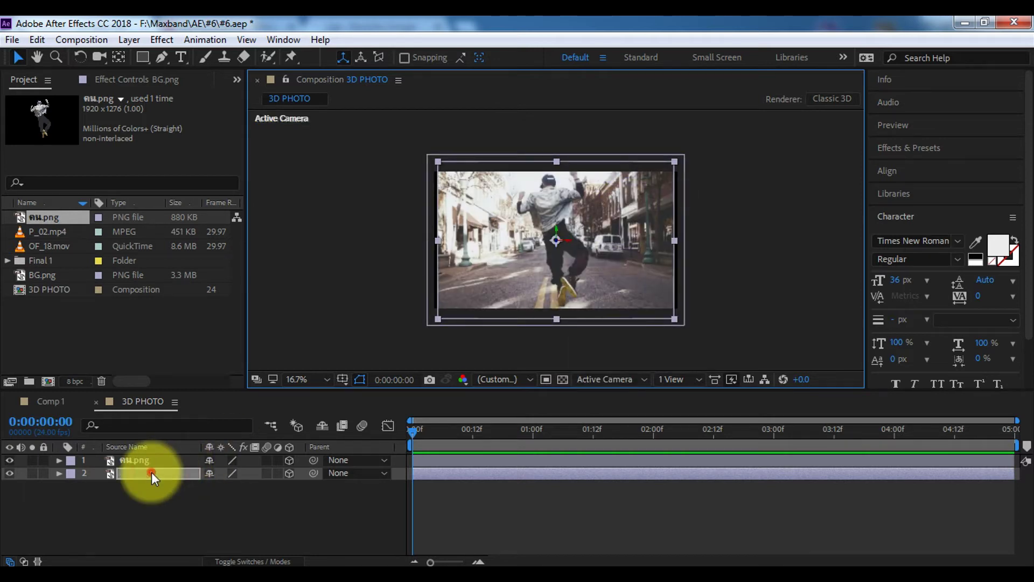
key(Return)
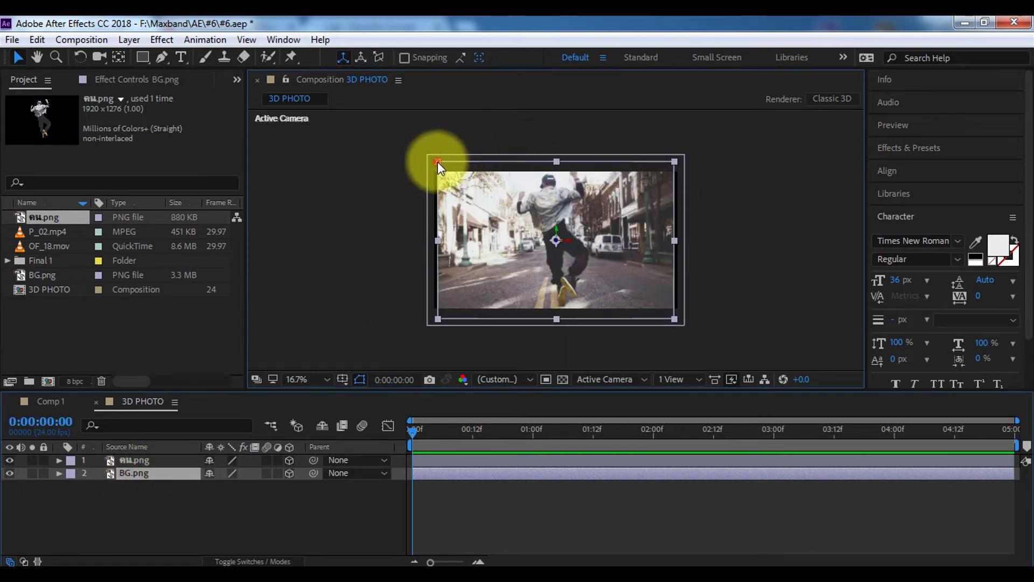
click(438, 162)
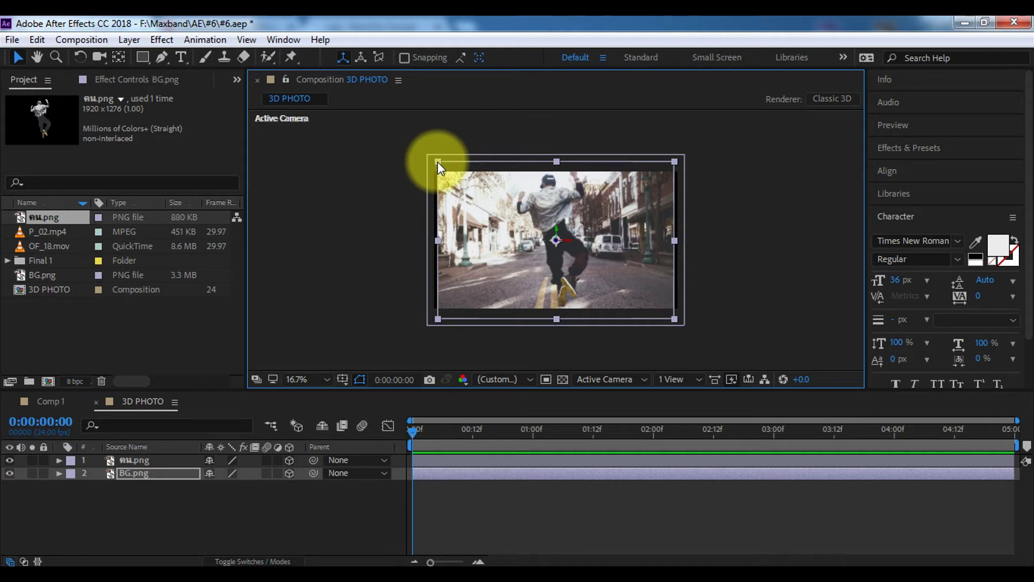
drag(437, 162, 425, 157)
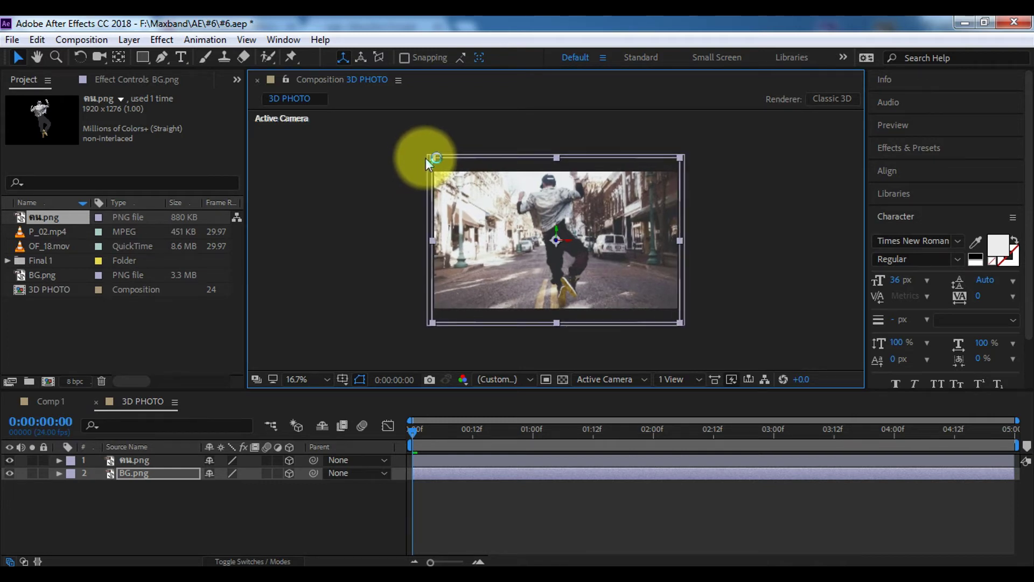
Scale the คน.png person layer down slightly so it lines up with the street.
click(152, 461)
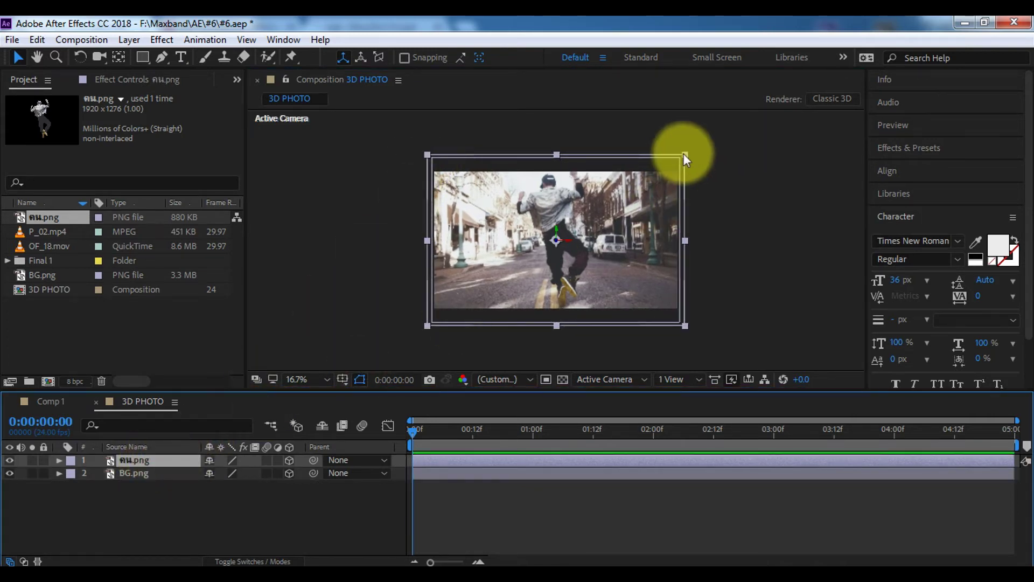
click(684, 154)
click(144, 460)
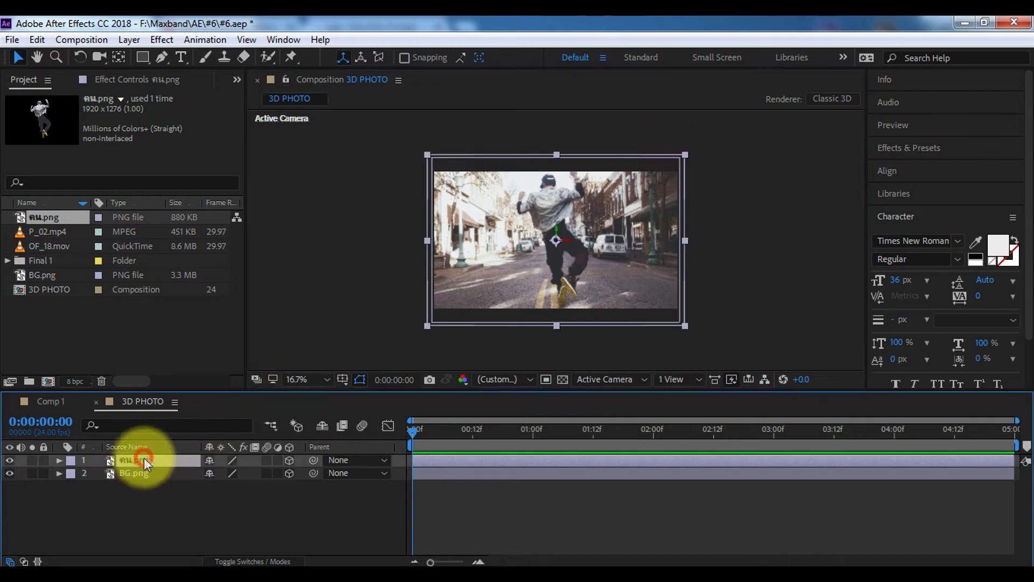
drag(684, 154, 678, 164)
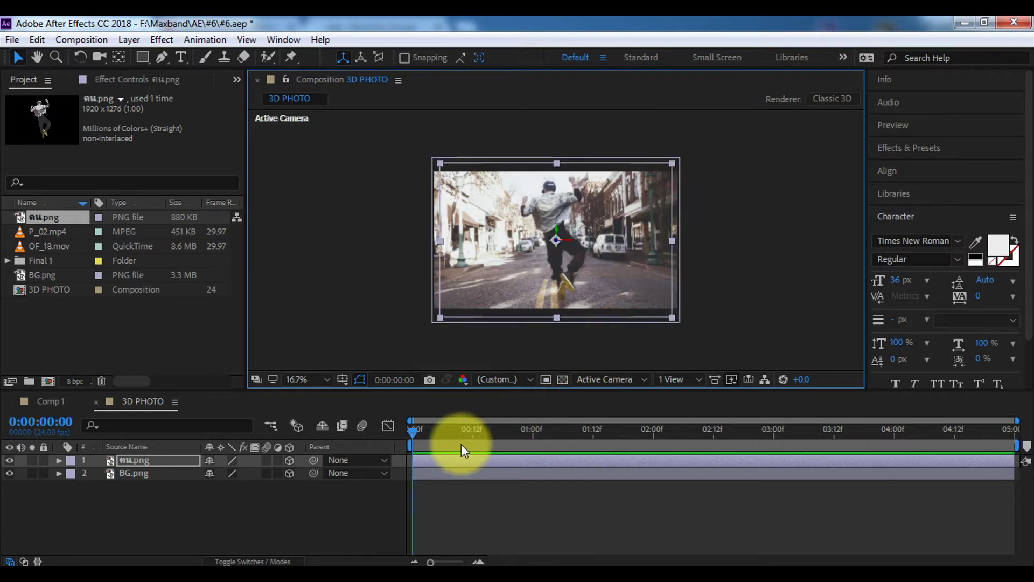
click(624, 202)
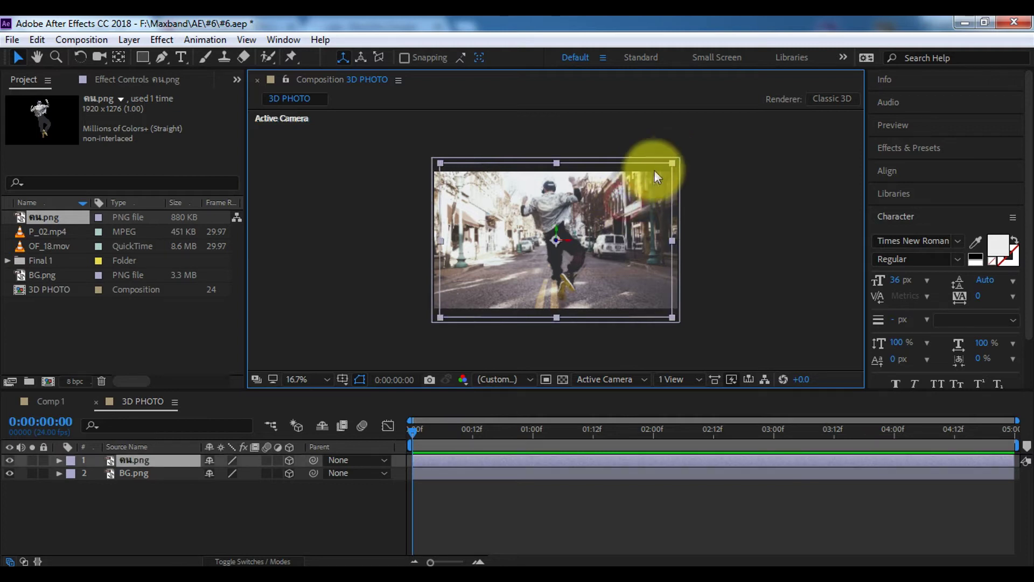
drag(671, 165, 668, 163)
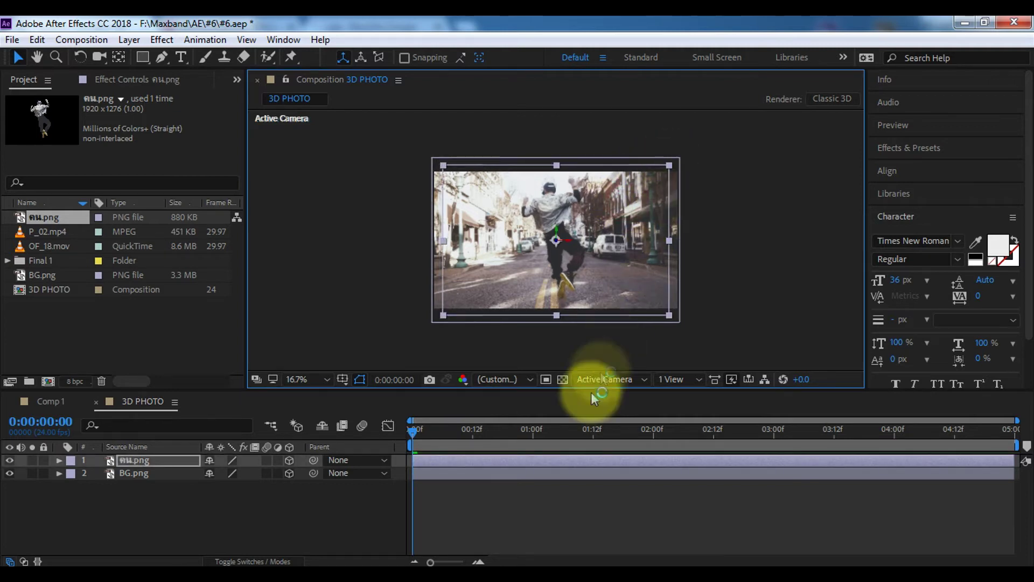
key(period)
click(148, 474)
Duplicate BG.png and apply Gaussian Blur to the upper copy.
click(141, 474)
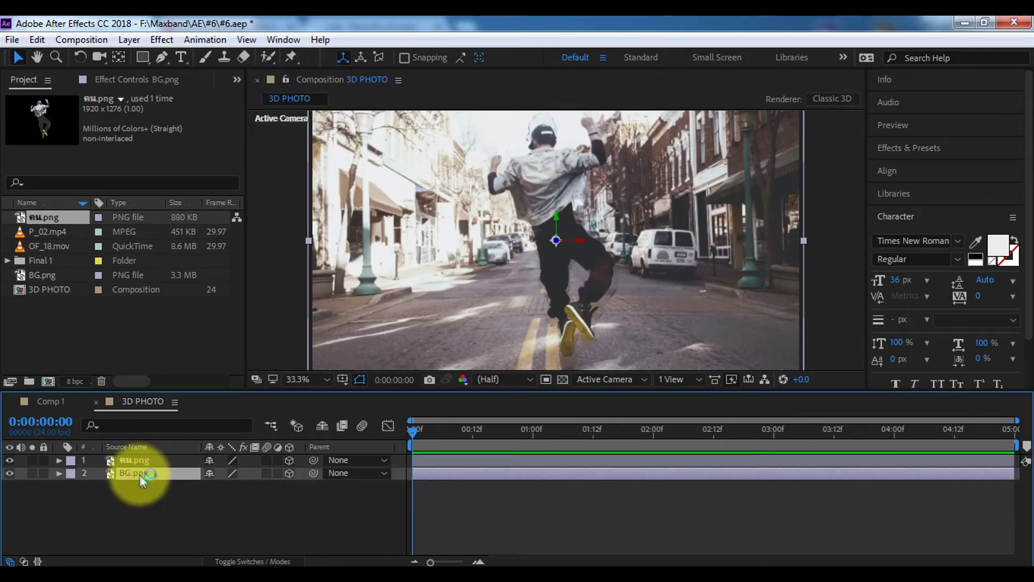
key(ctrl+d)
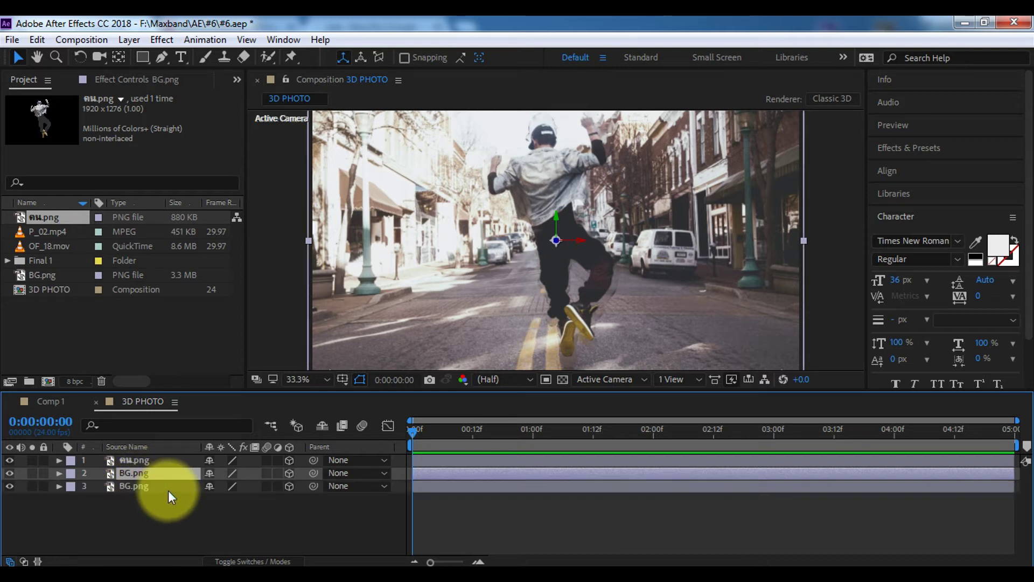
click(145, 490)
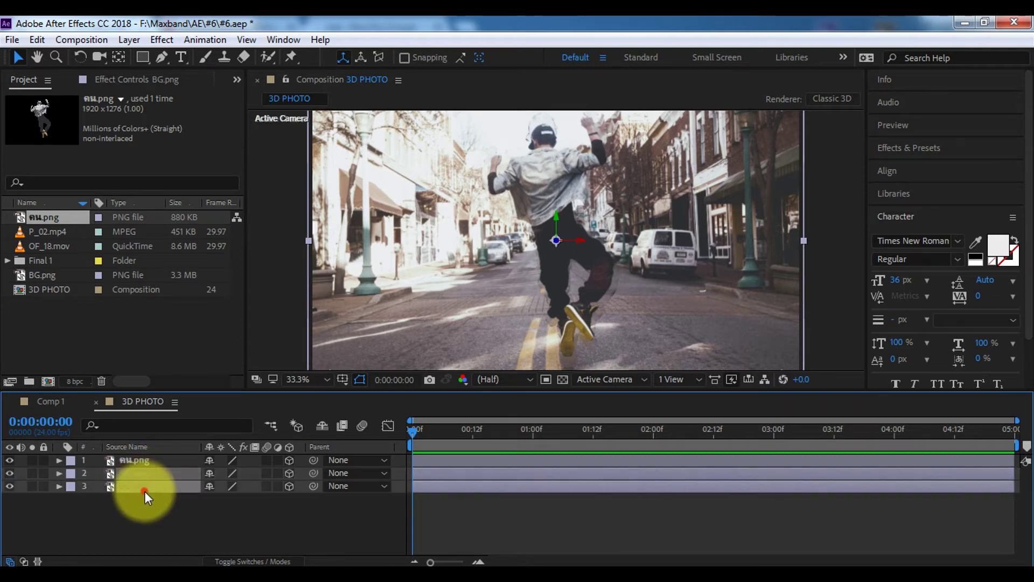
click(150, 476)
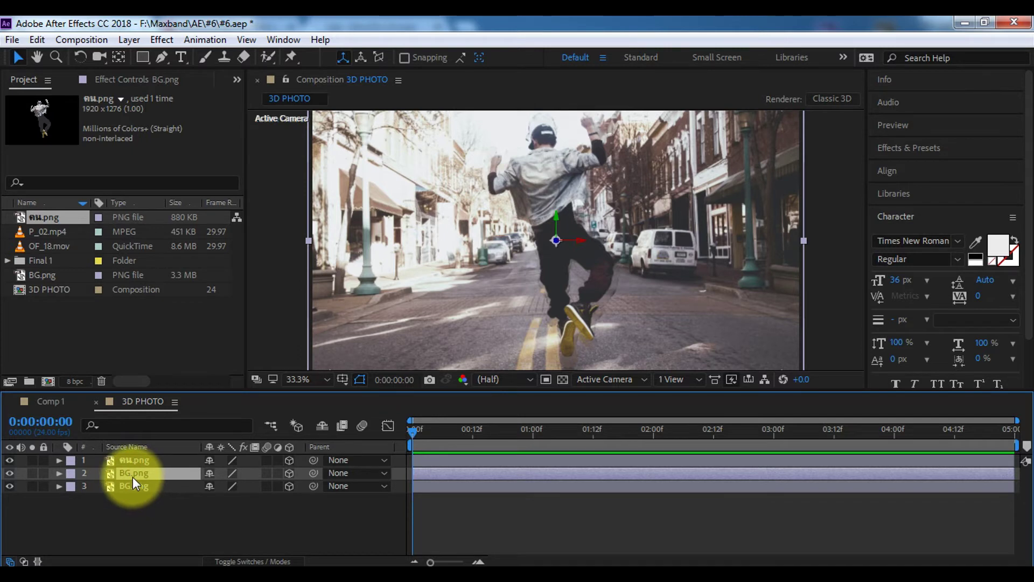
click(162, 39)
mouse_move(242, 146)
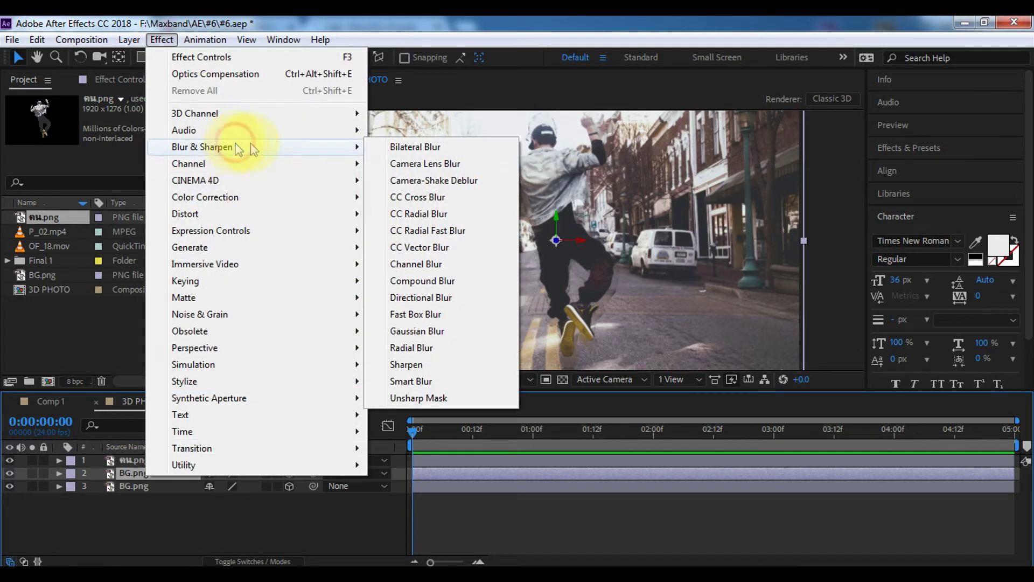
click(429, 331)
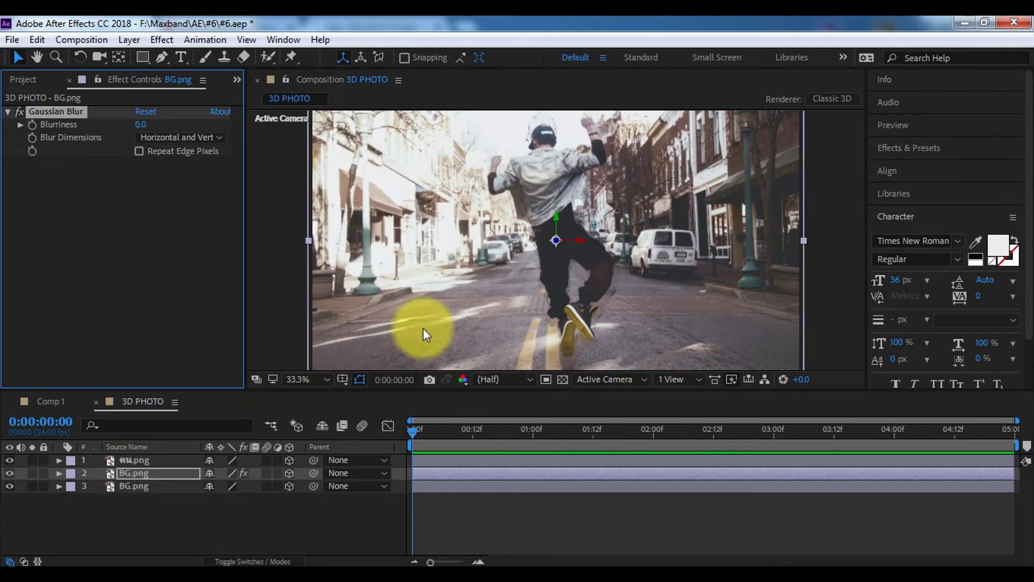
Keyframe the copy's Blurriness up to 20 at frame 20 and ease both keyframes.
drag(412, 430, 463, 435)
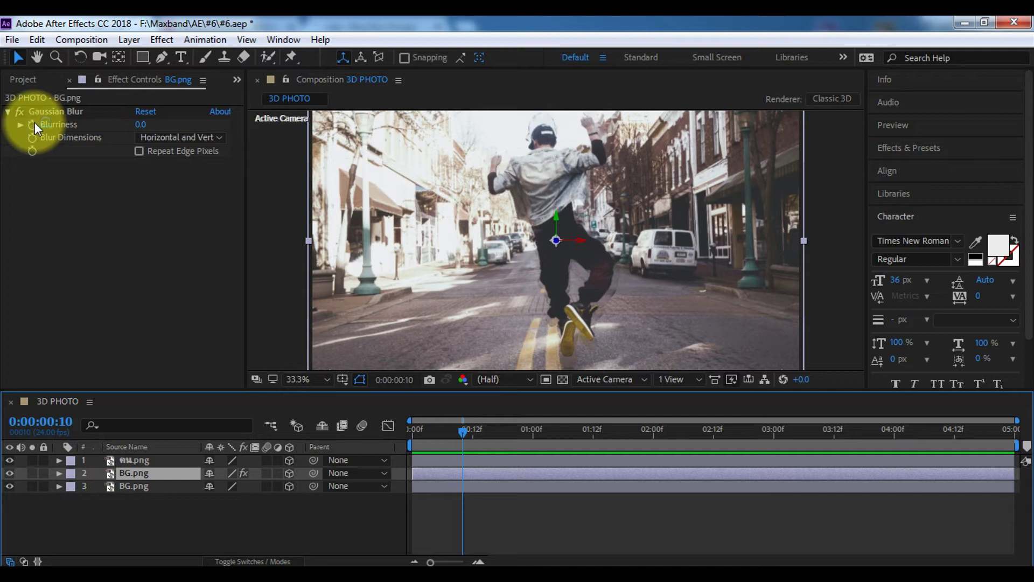
key(u)
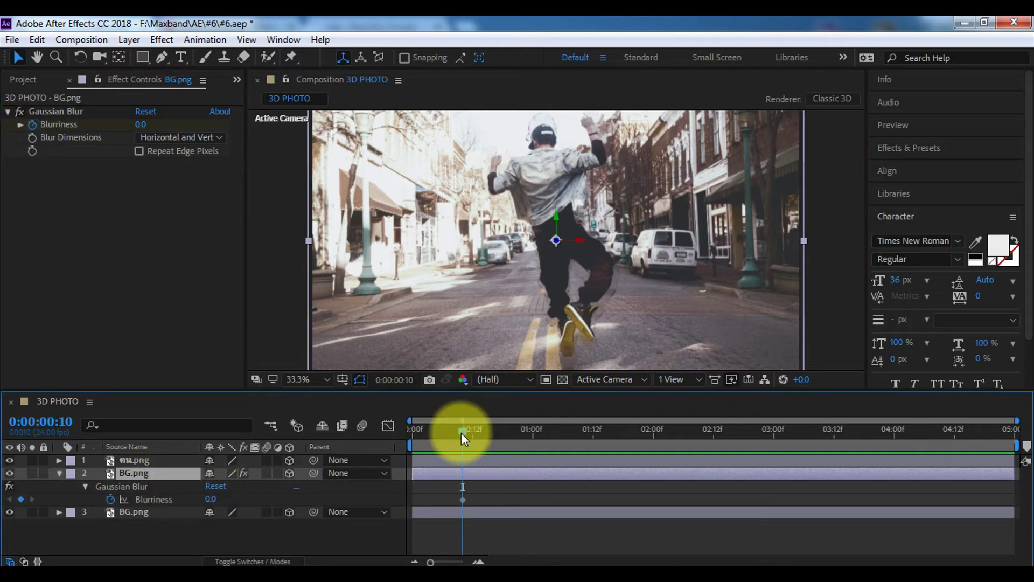
drag(461, 432, 512, 435)
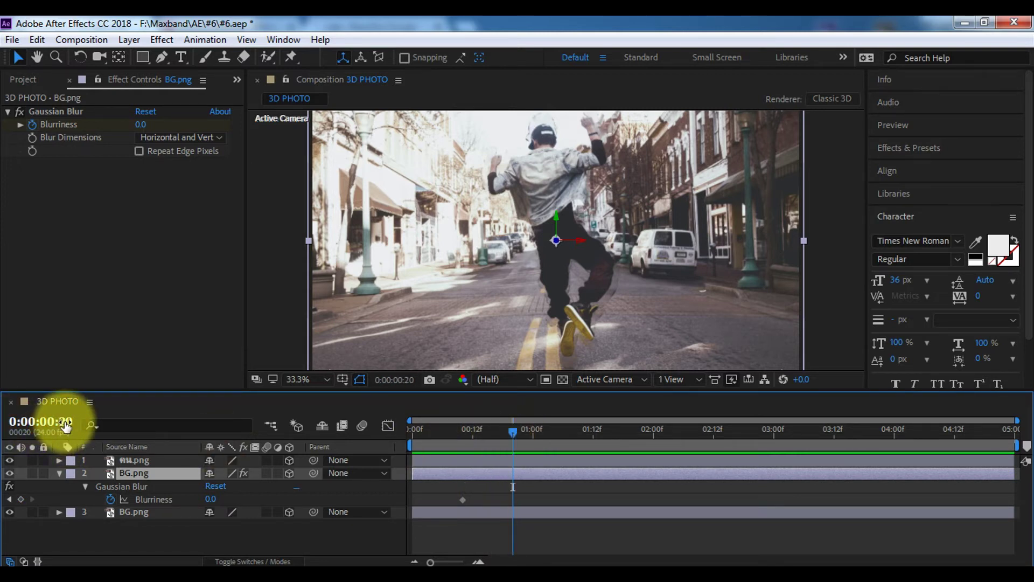
click(143, 124)
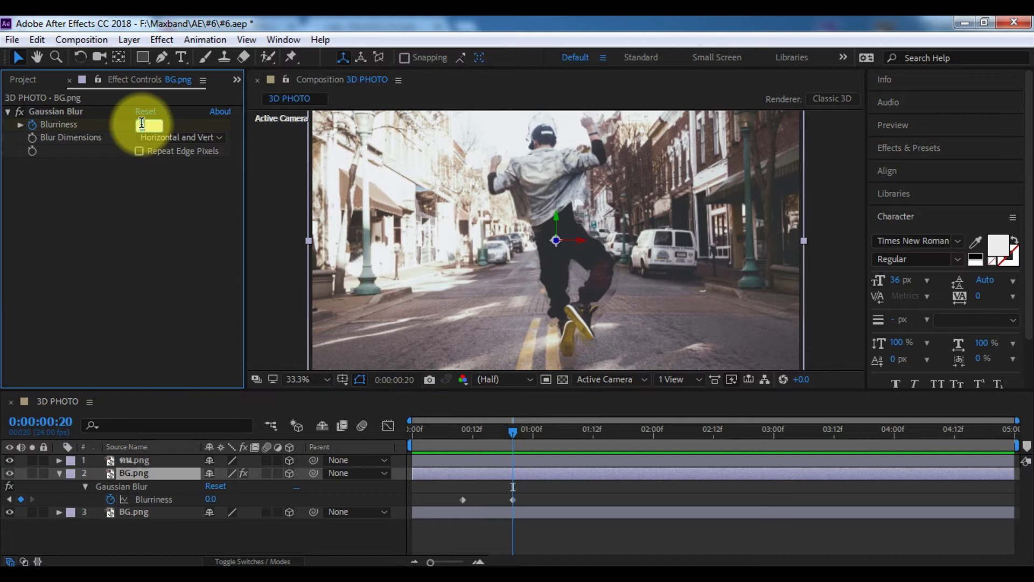
text(20)
key(Return)
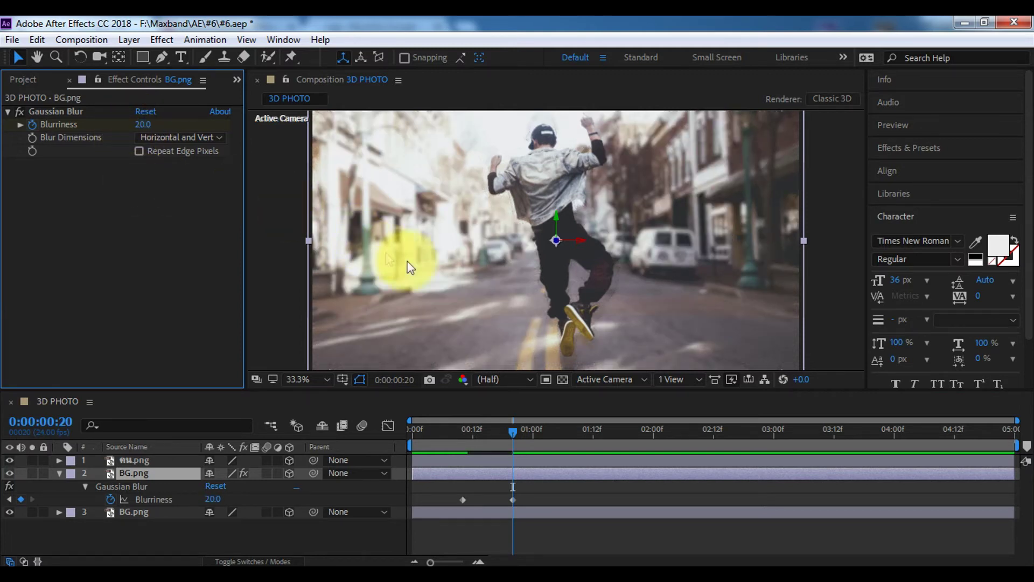
click(465, 190)
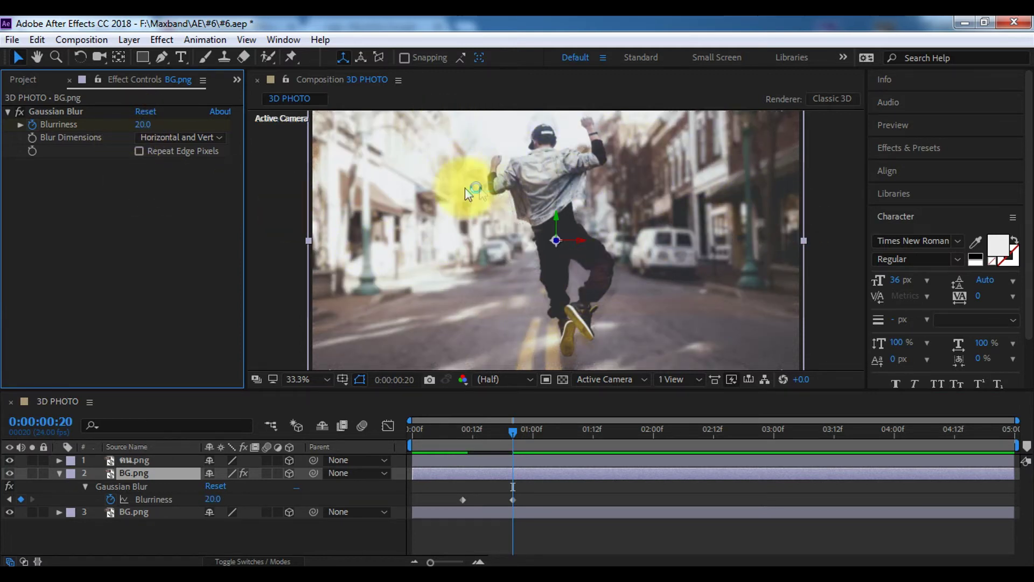
mouse_move(438, 486)
mouse_down()
mouse_move(551, 511)
mouse_move(548, 523)
mouse_up()
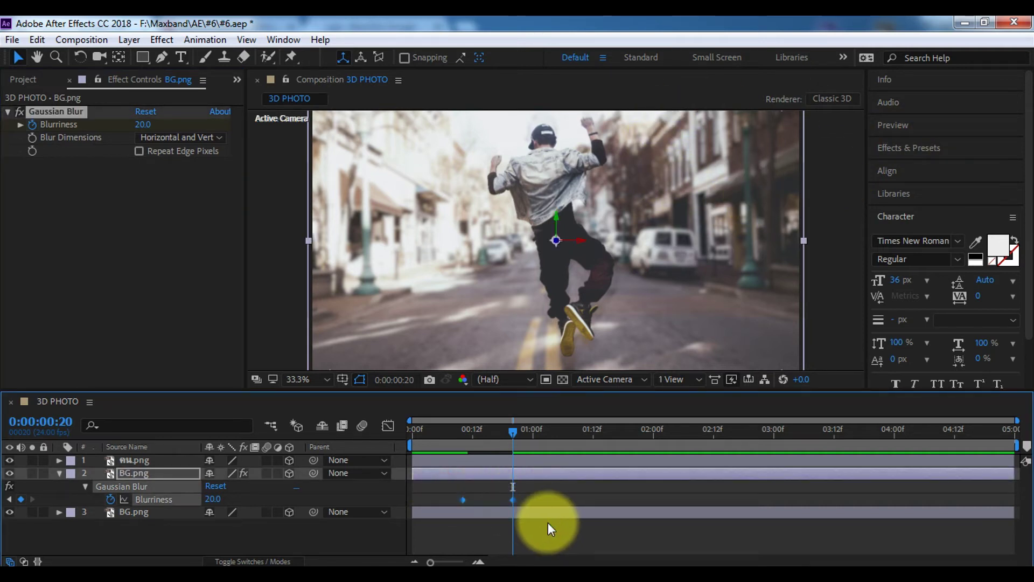
click(548, 523)
mouse_move(447, 432)
mouse_down()
mouse_move(535, 435)
mouse_move(511, 436)
mouse_up()
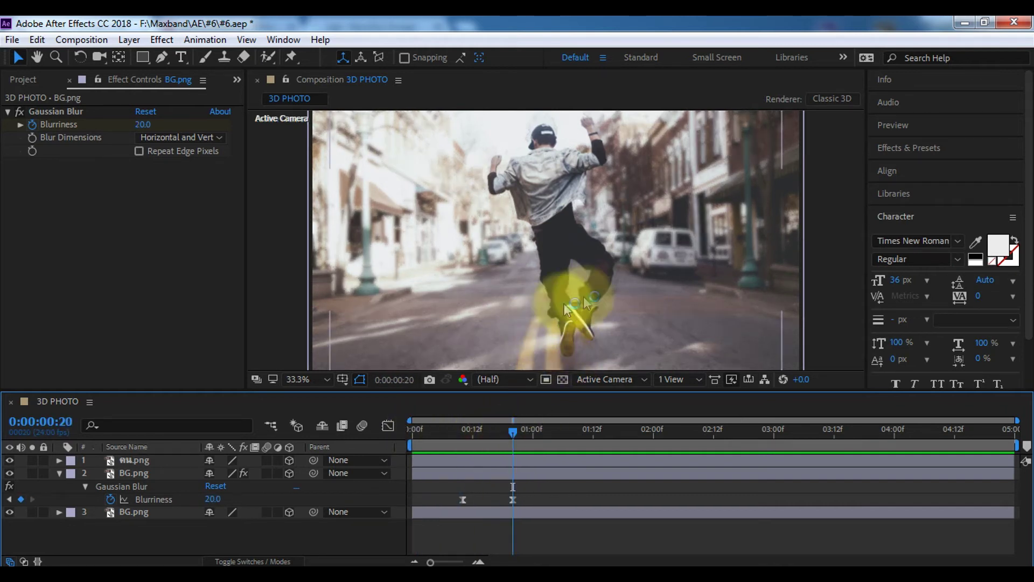
Draw a rectangle mask across the lower part of the blurred BG.png copy.
click(707, 325)
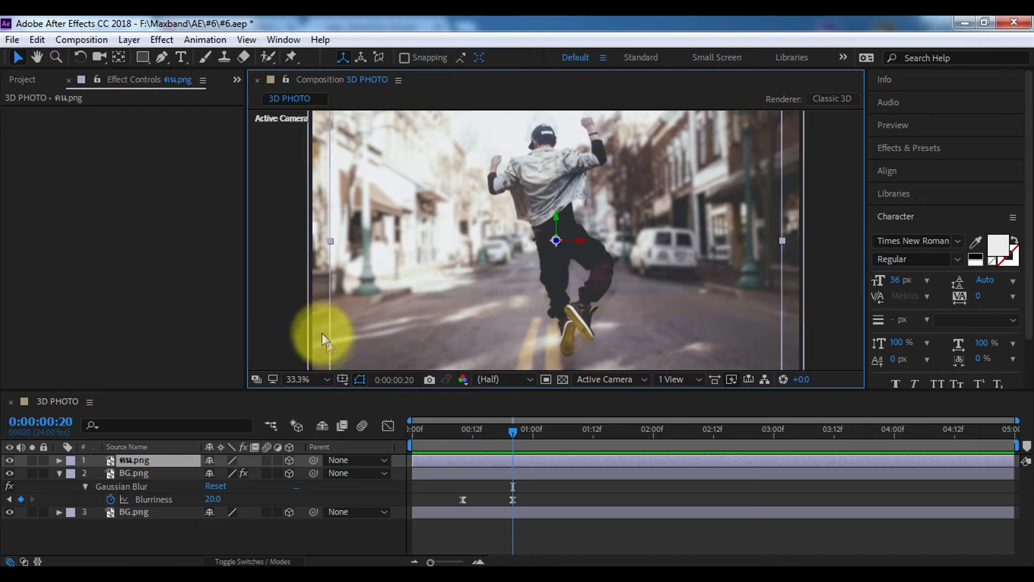
click(125, 472)
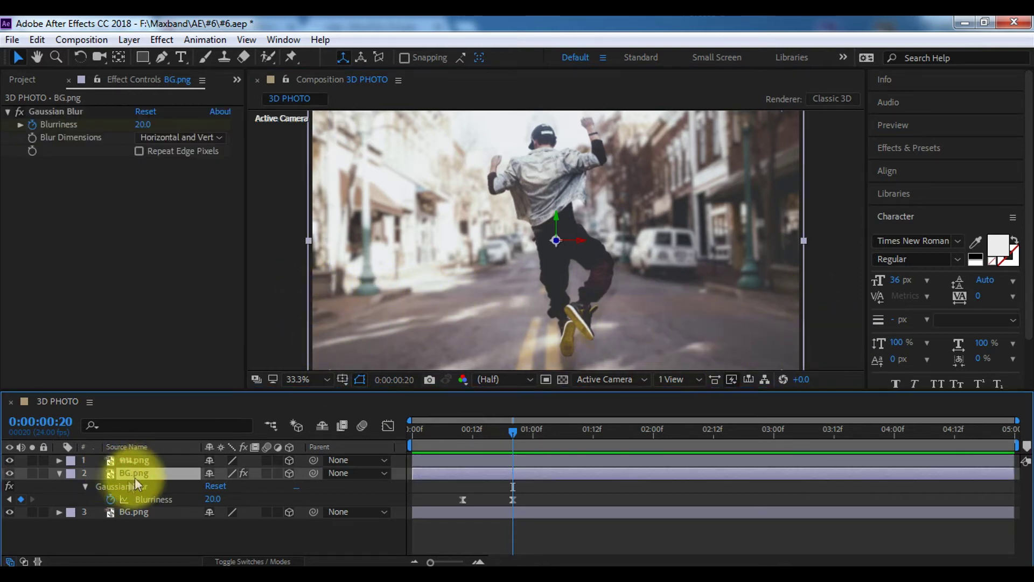
click(59, 473)
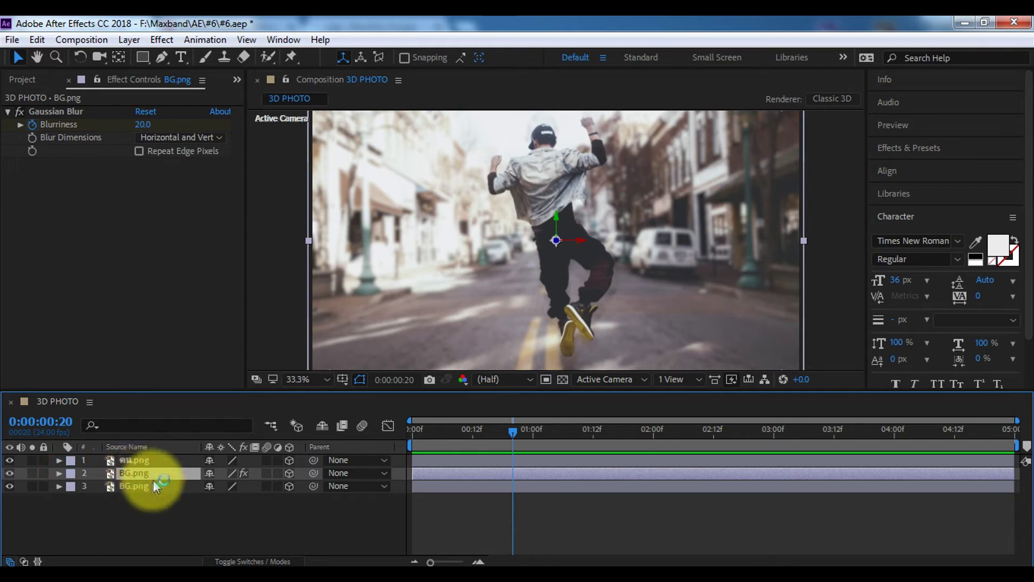
click(141, 57)
drag(287, 309, 826, 398)
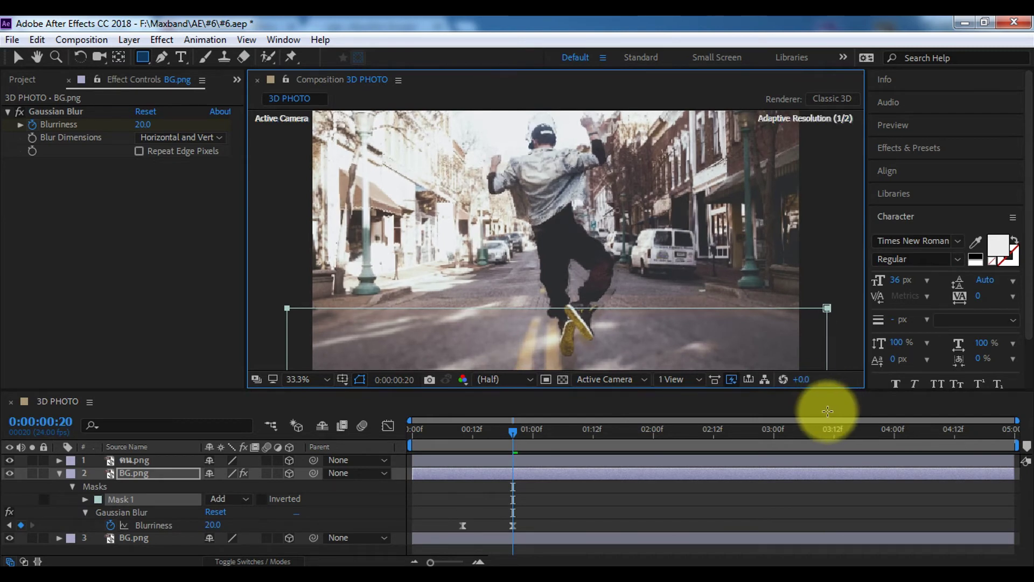
Set Mask 1 to Subtract and give it a 129 px feather.
click(225, 500)
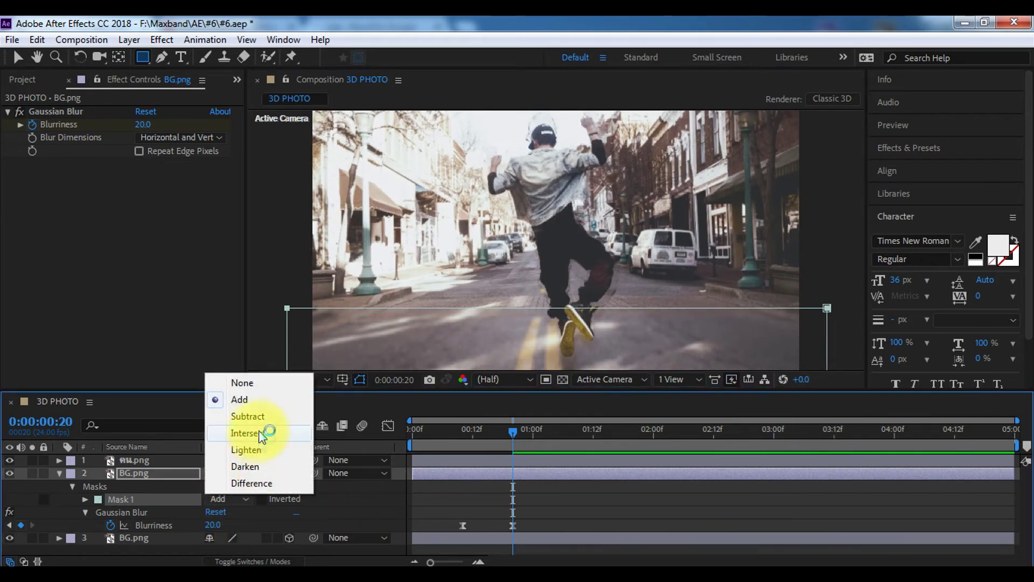
click(253, 416)
click(86, 500)
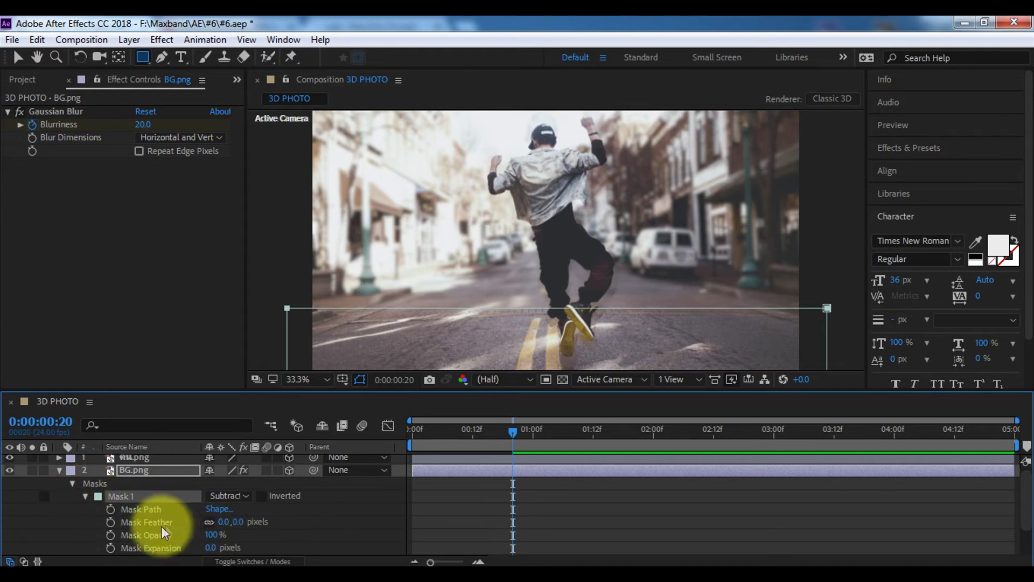
click(144, 523)
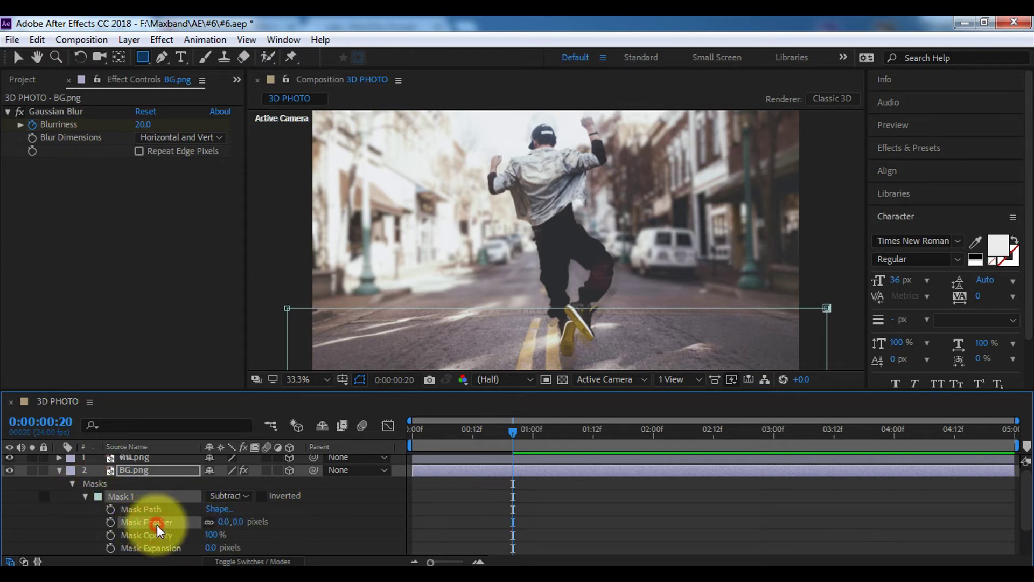
drag(234, 526, 318, 506)
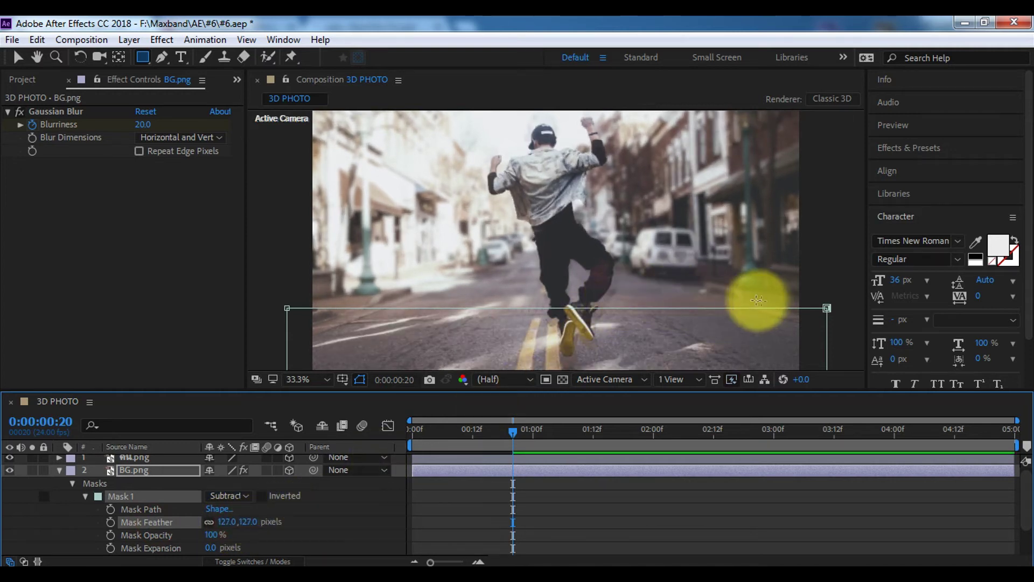
drag(248, 526, 289, 519)
click(289, 518)
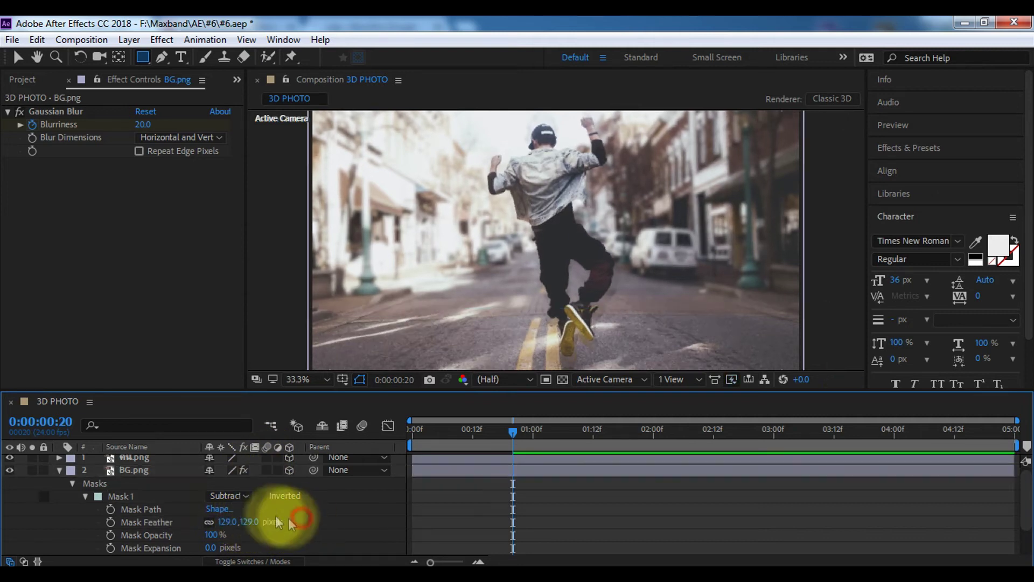
key(ctrl+d)
click(141, 485)
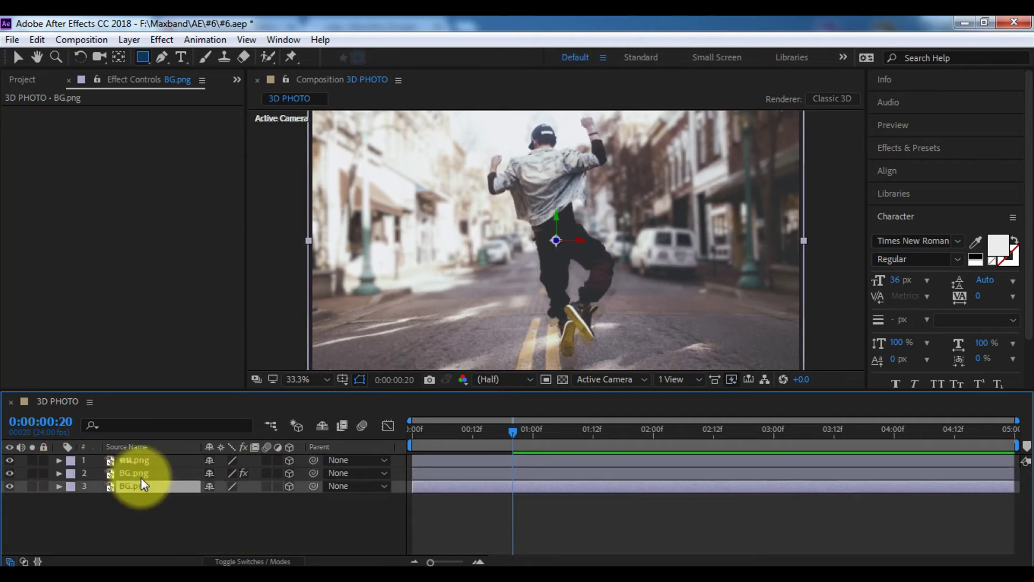
Pre-compose both BG.png layers into one composition named 'BG'.
click(140, 471)
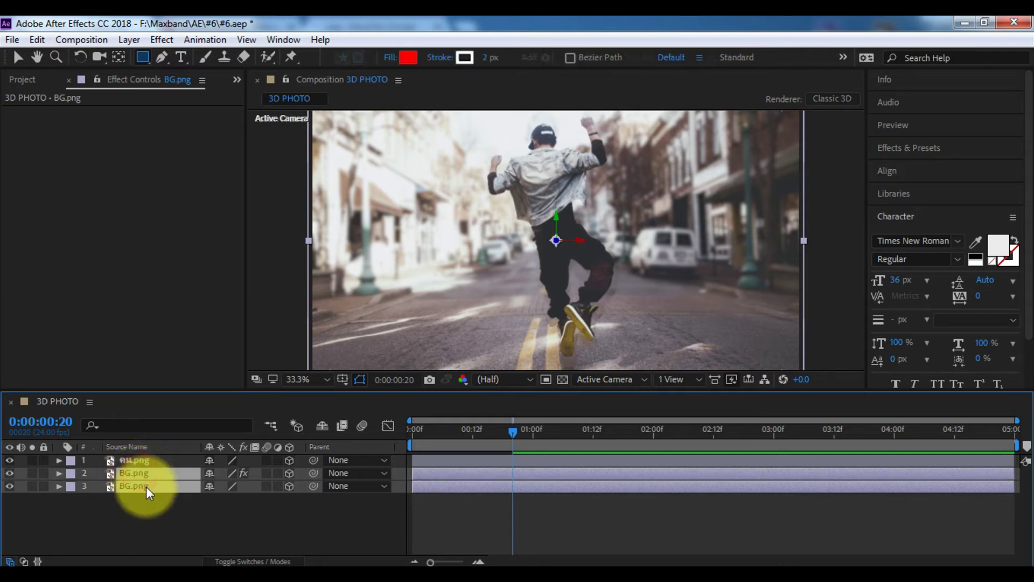
right_click(149, 477)
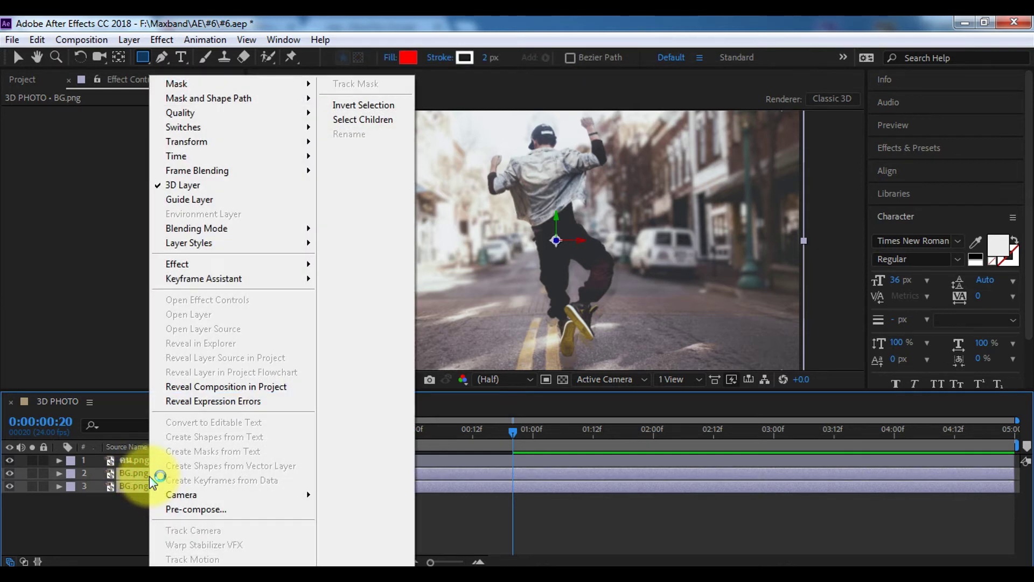
click(180, 508)
double_click(560, 203)
text(BG)
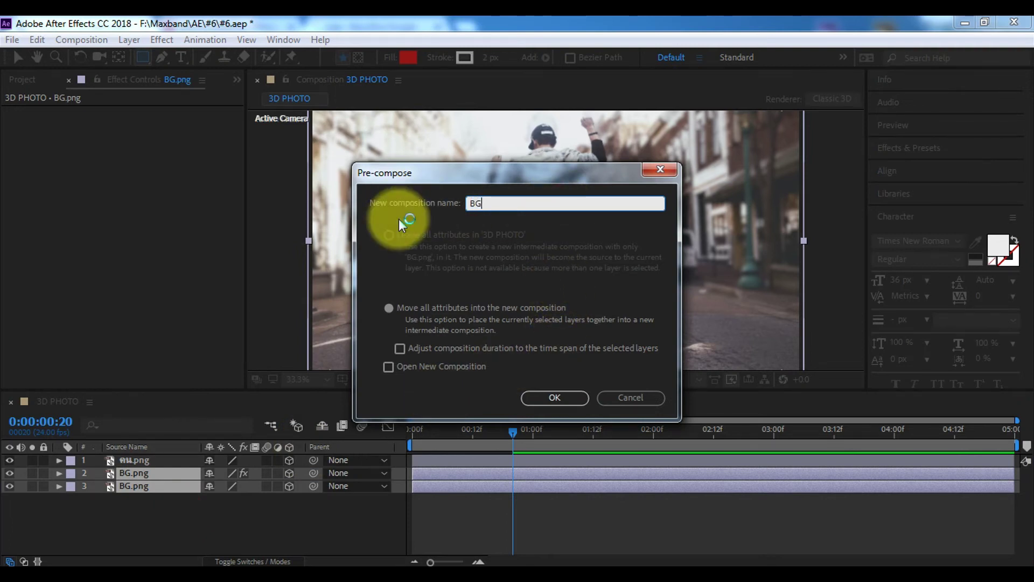
key(Return)
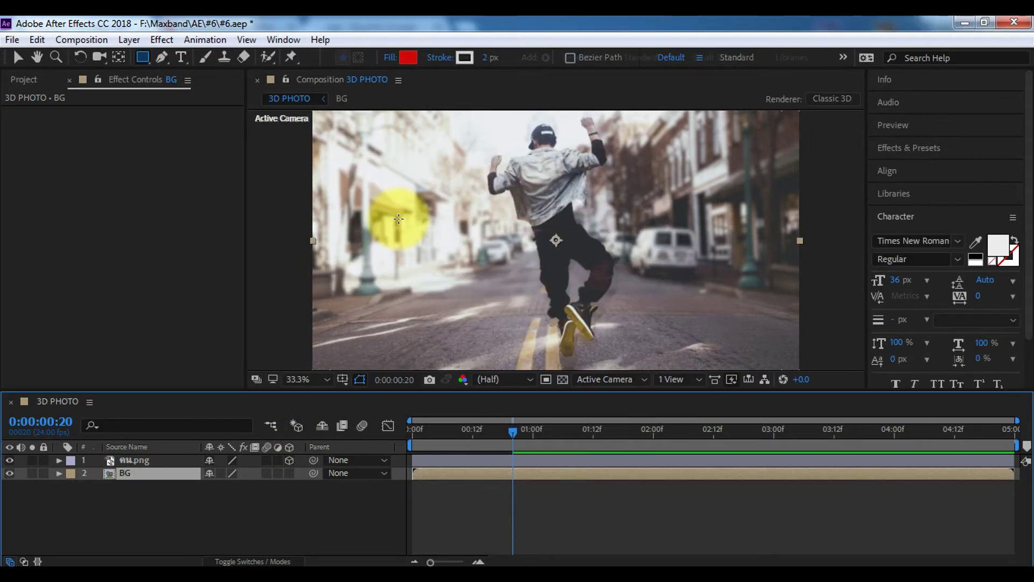
Make the BG pre-comp 3D, then add a keyframed Gaussian Blur to คน.png.
click(290, 473)
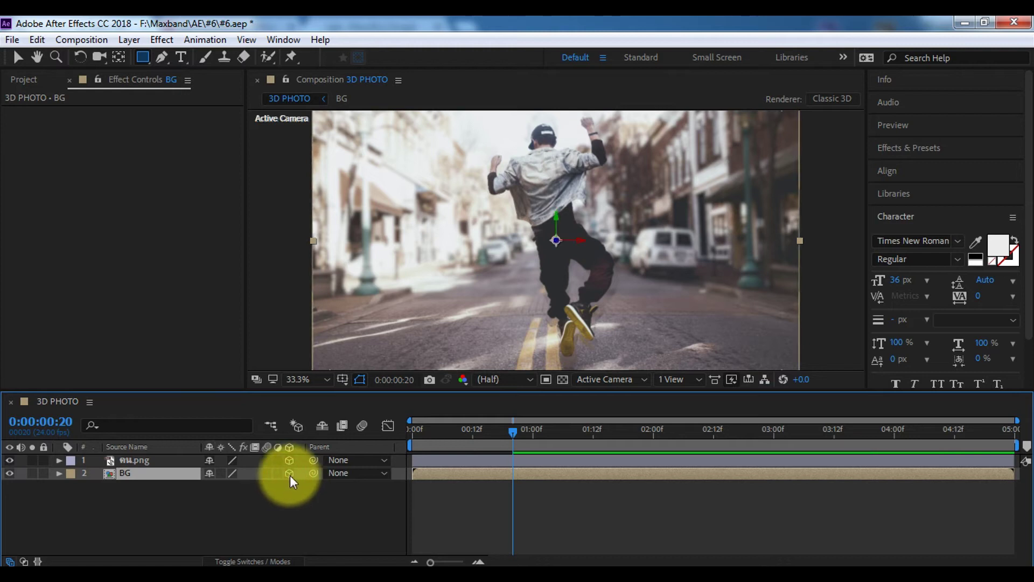
click(144, 461)
mouse_move(499, 444)
mouse_down()
mouse_move(443, 443)
mouse_move(464, 436)
mouse_up()
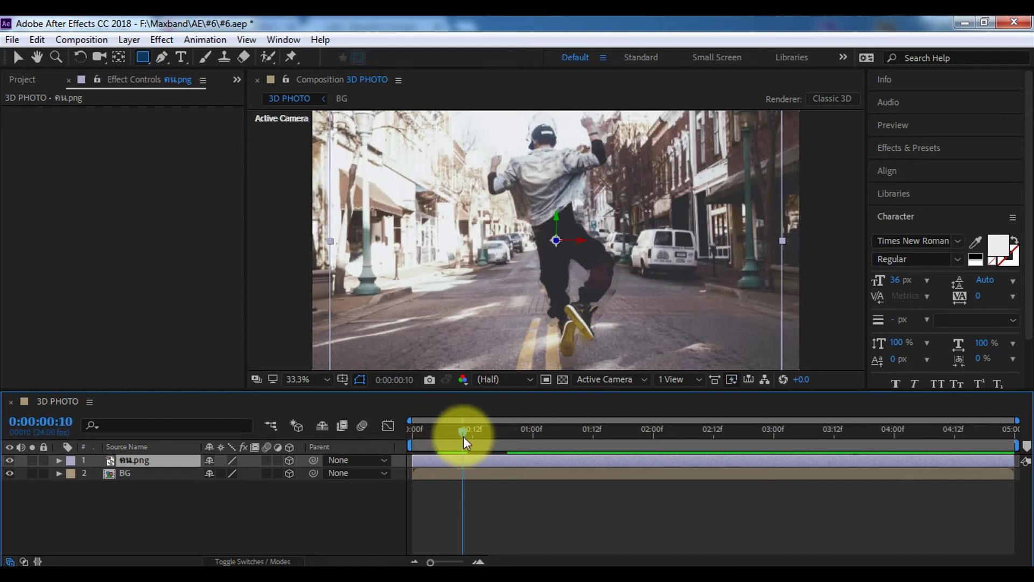
right_click(128, 134)
click(162, 165)
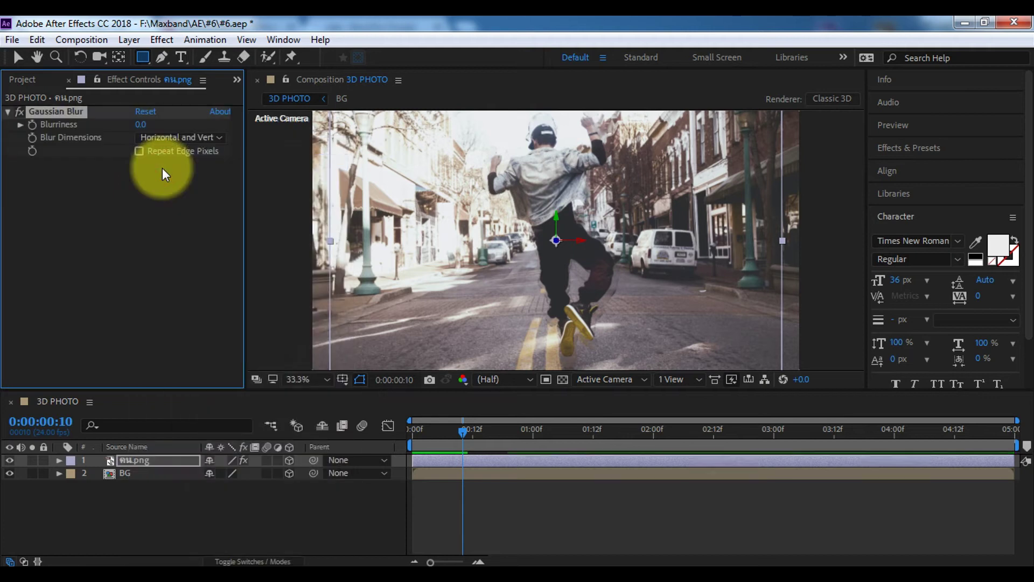
key(v)
click(32, 125)
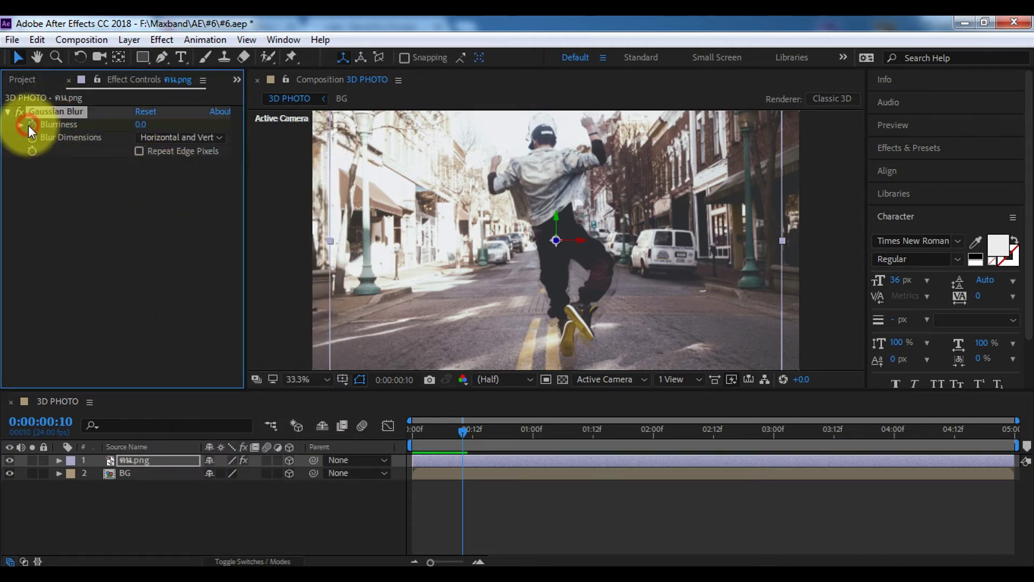
key(u)
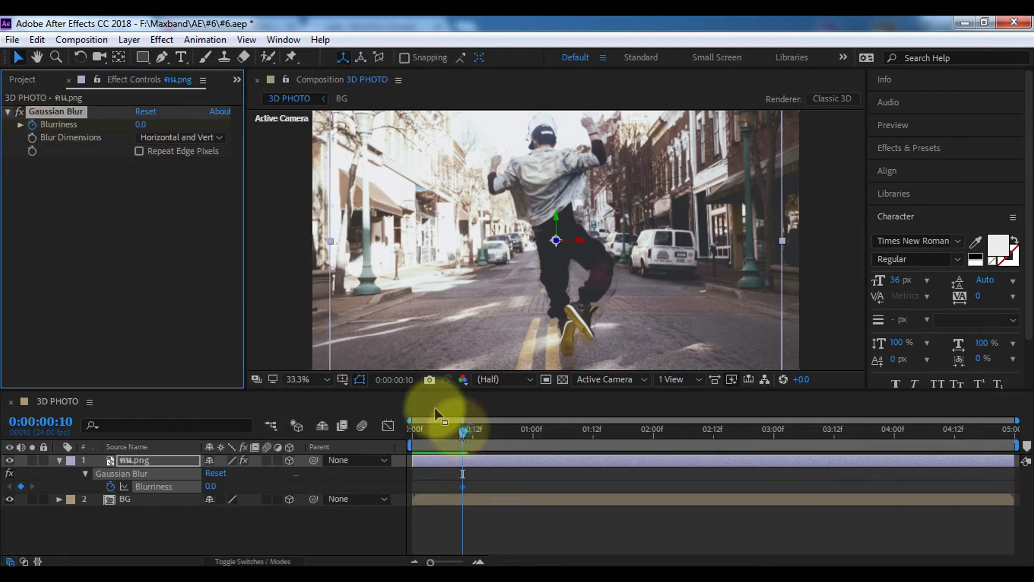
Animate the person's Blurriness from 20 down to 0 at frame 20.
click(463, 432)
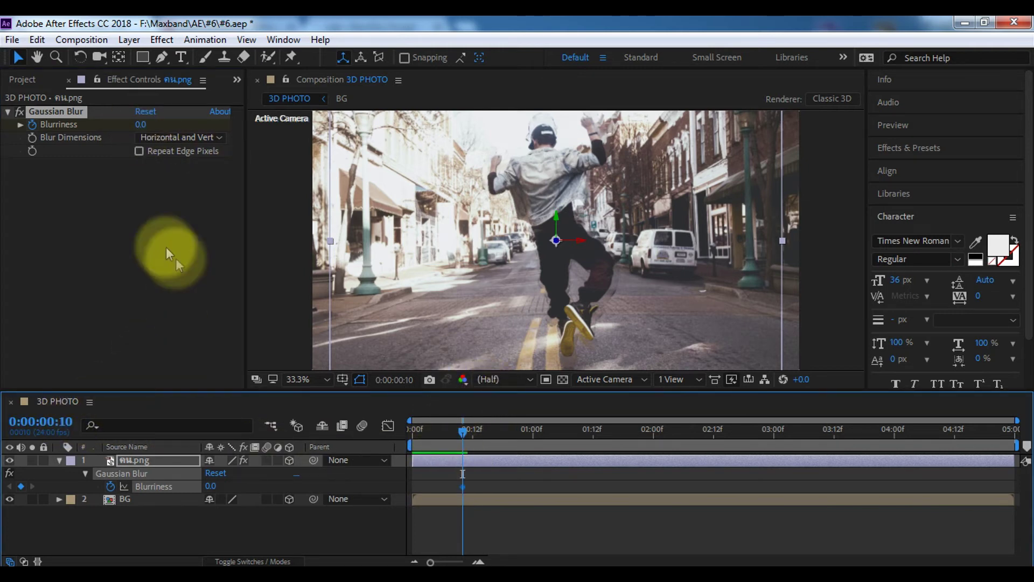
click(139, 125)
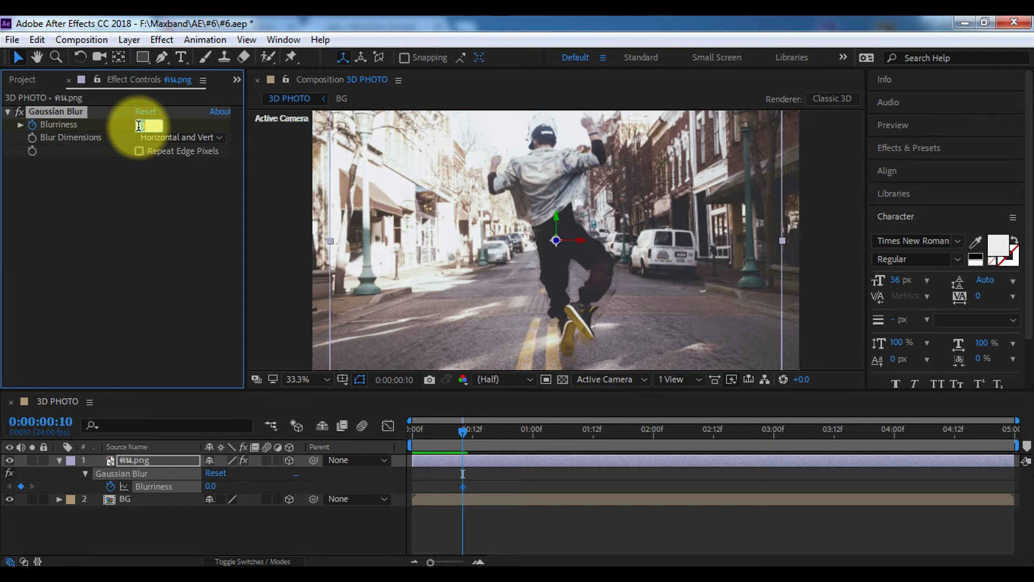
text(20)
key(Return)
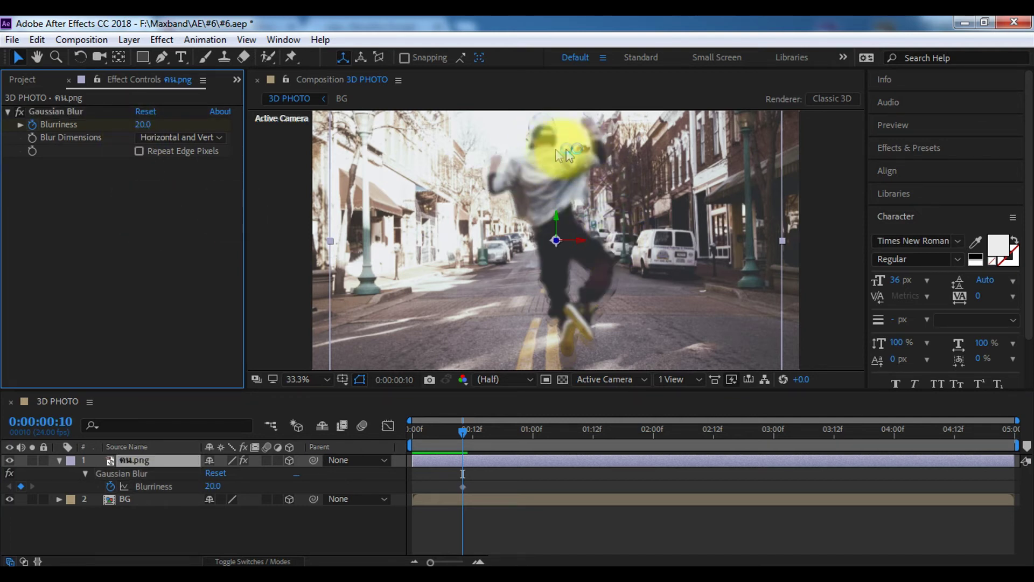
drag(477, 432, 512, 431)
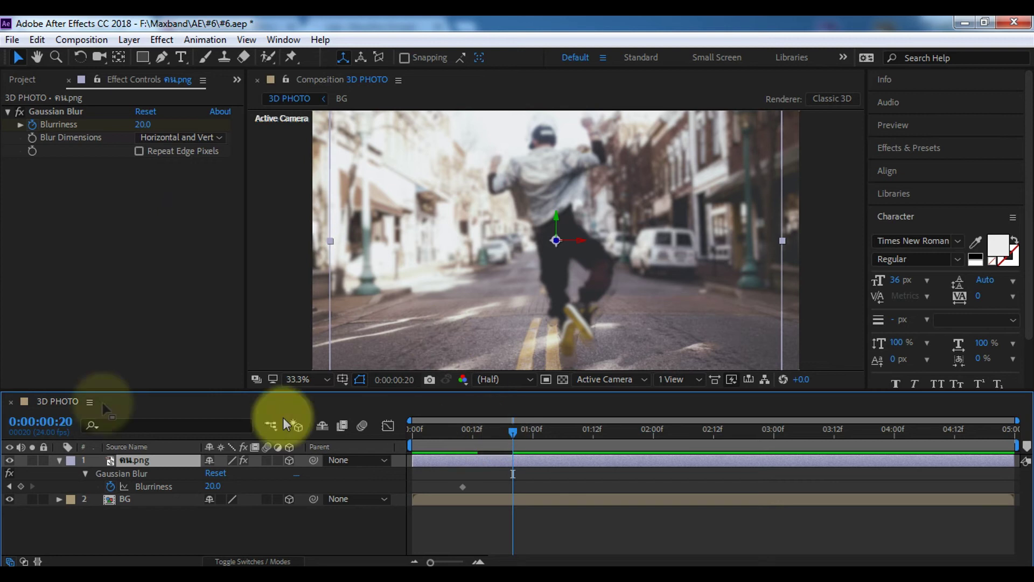
click(146, 125)
text(0)
key(Return)
Preview the blur transition and ease both Blurriness keyframes.
click(449, 441)
drag(460, 441, 432, 441)
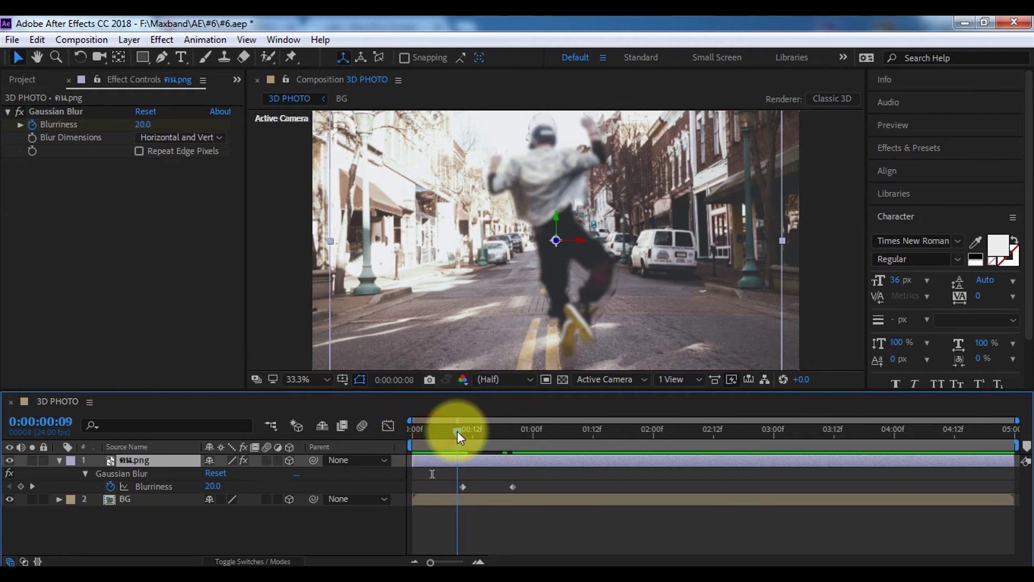
drag(473, 431, 553, 440)
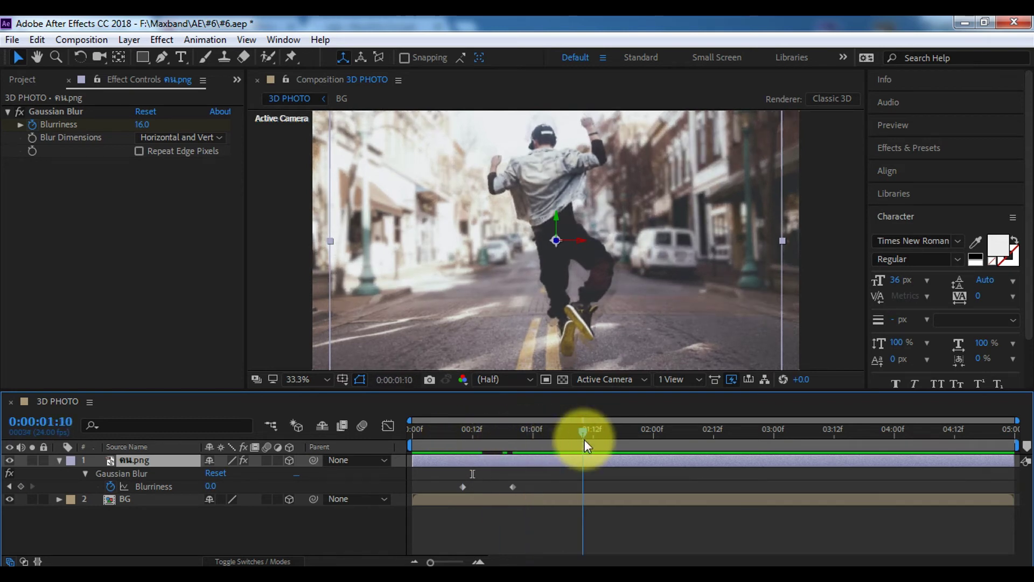
drag(441, 474, 559, 499)
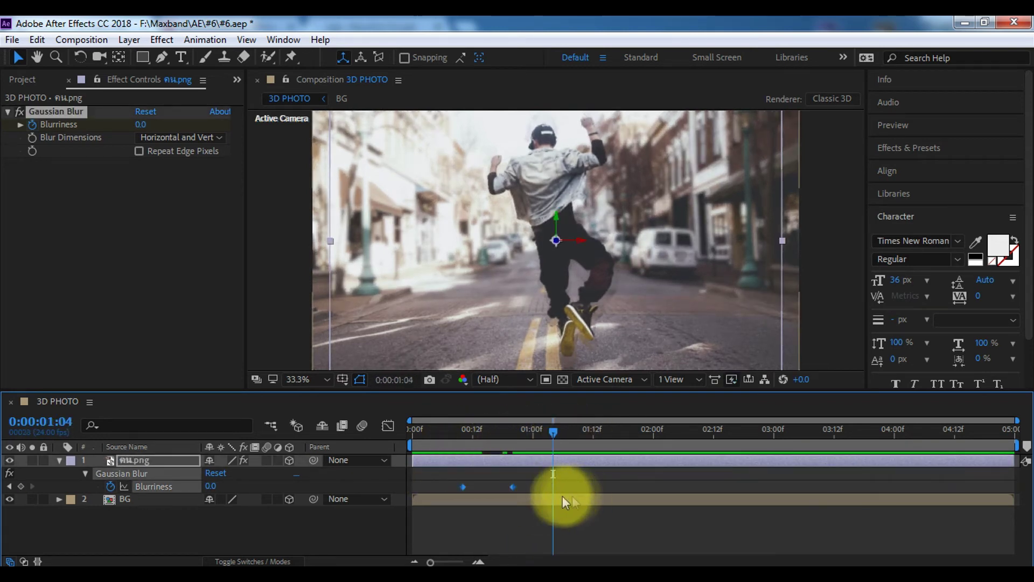
key(j)
key(j)
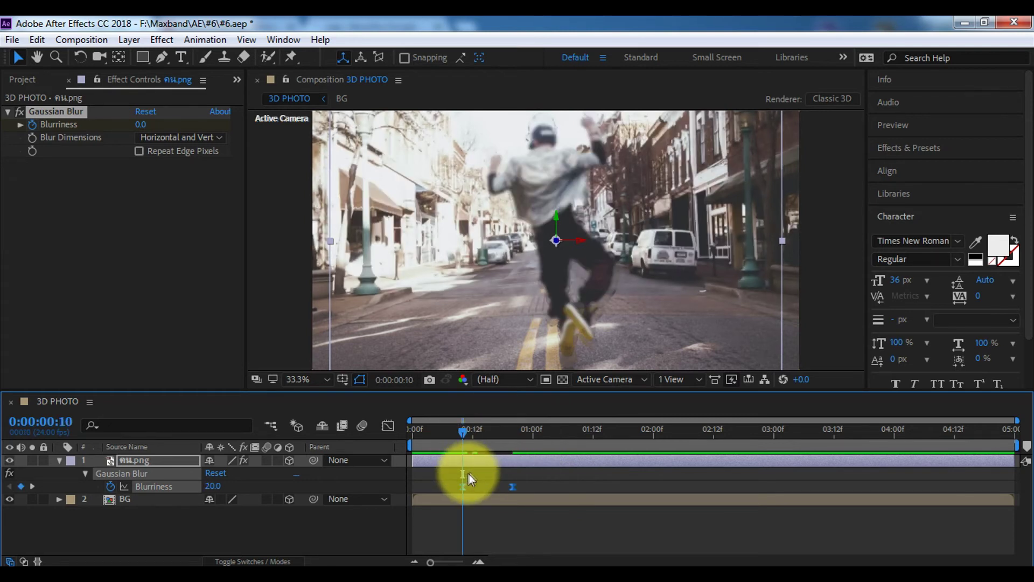
key(F9)
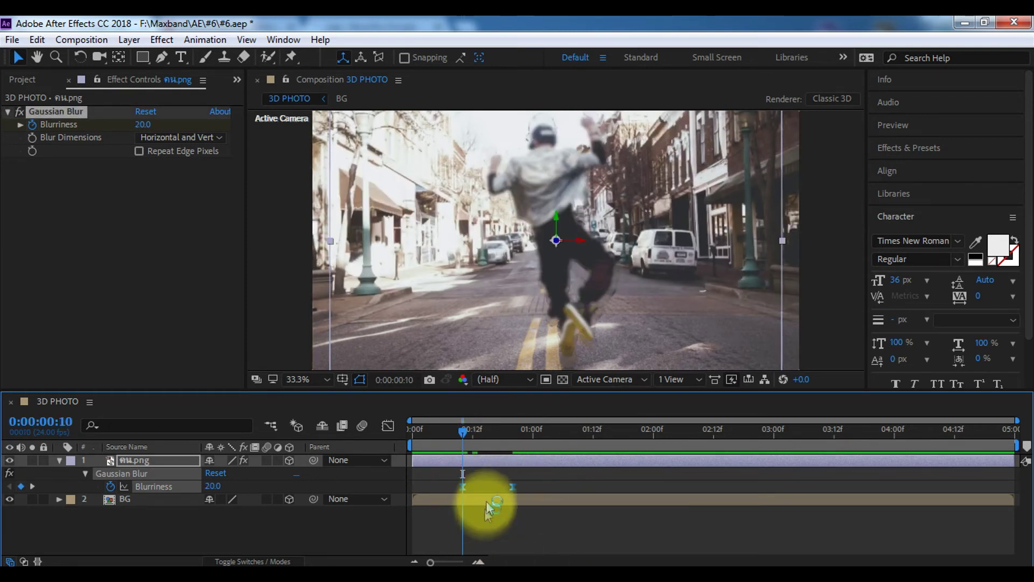
Add a 50mm two-node Camera 1, test-orbit it, then restore the straight-on view.
key(u)
right_click(263, 510)
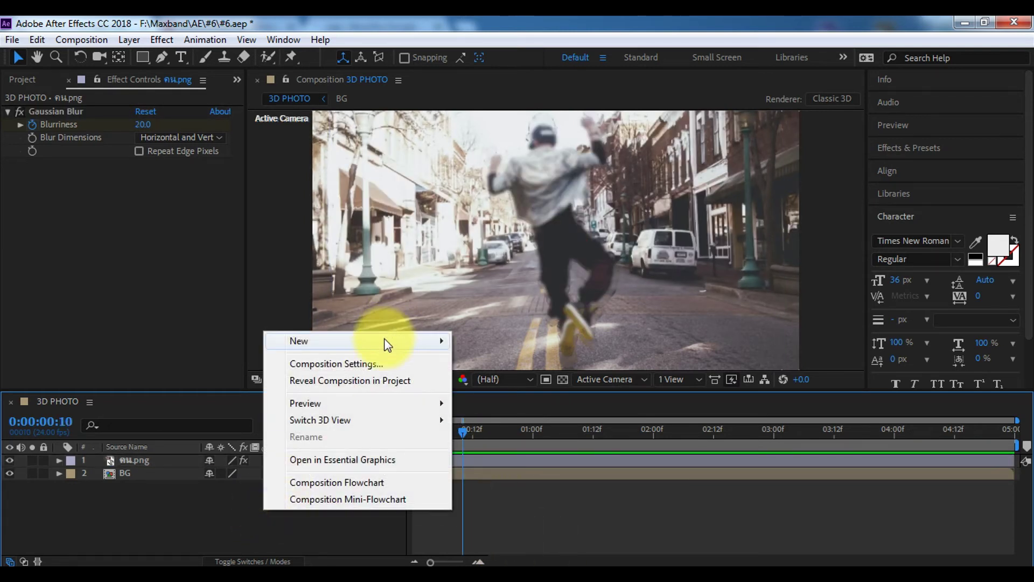
mouse_move(386, 342)
click(510, 419)
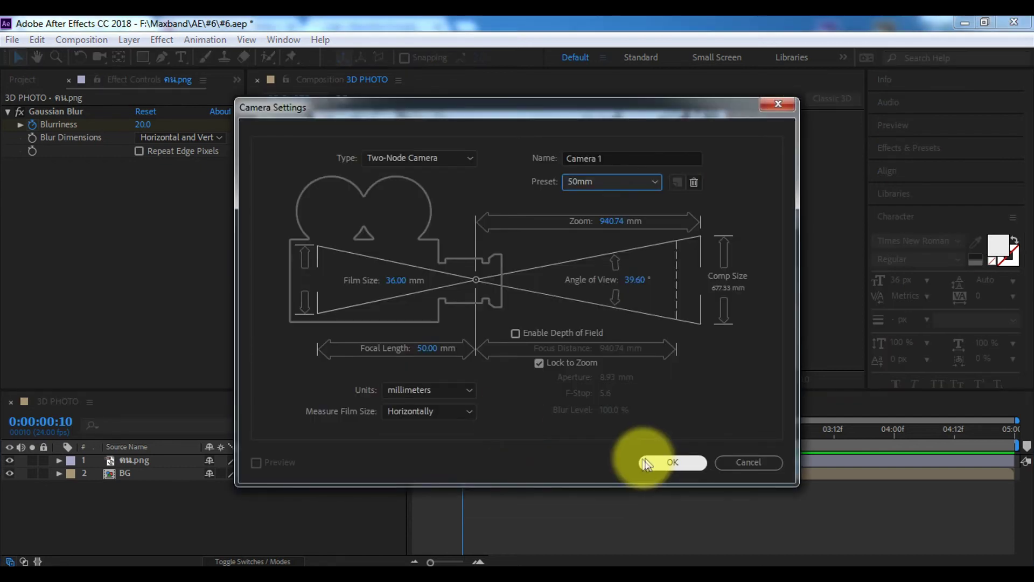
click(658, 526)
click(99, 56)
mouse_move(520, 209)
mouse_down()
mouse_move(559, 209)
mouse_move(497, 230)
mouse_up()
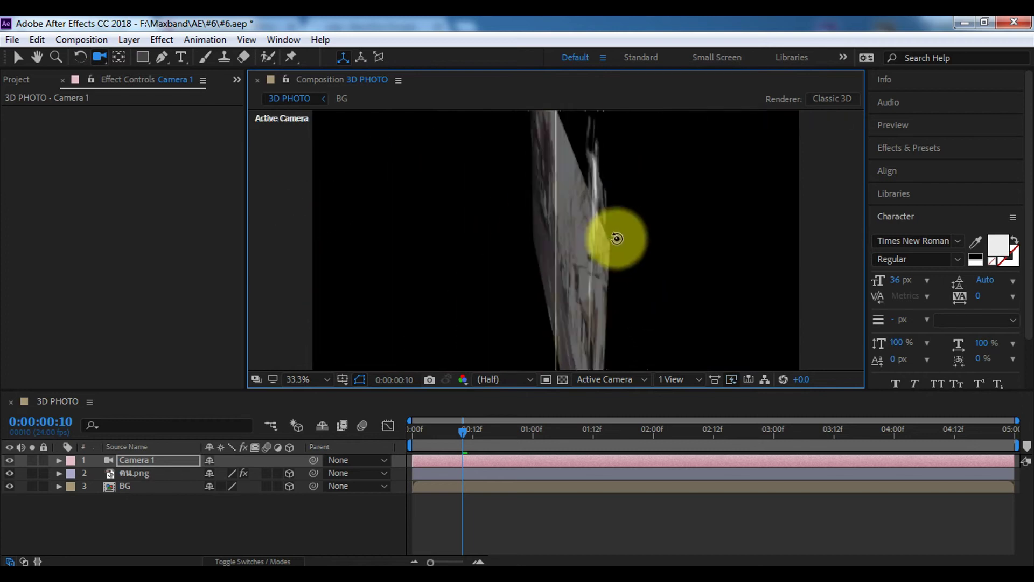
click(378, 435)
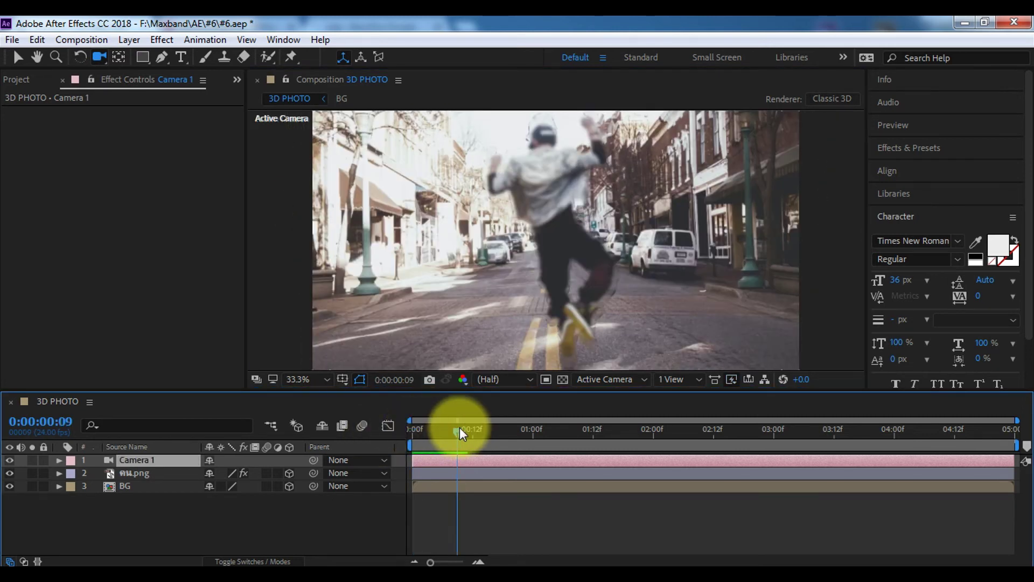
drag(459, 428, 366, 428)
Set Camera 1 Position keyframes at 0:00 and 1:00.
click(428, 433)
click(58, 460)
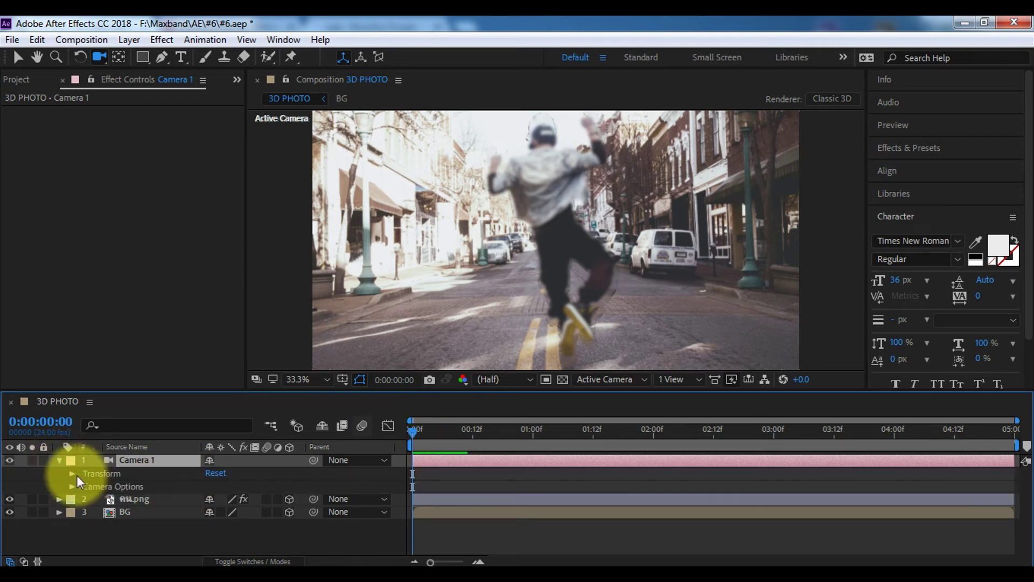
click(74, 473)
click(144, 492)
click(98, 496)
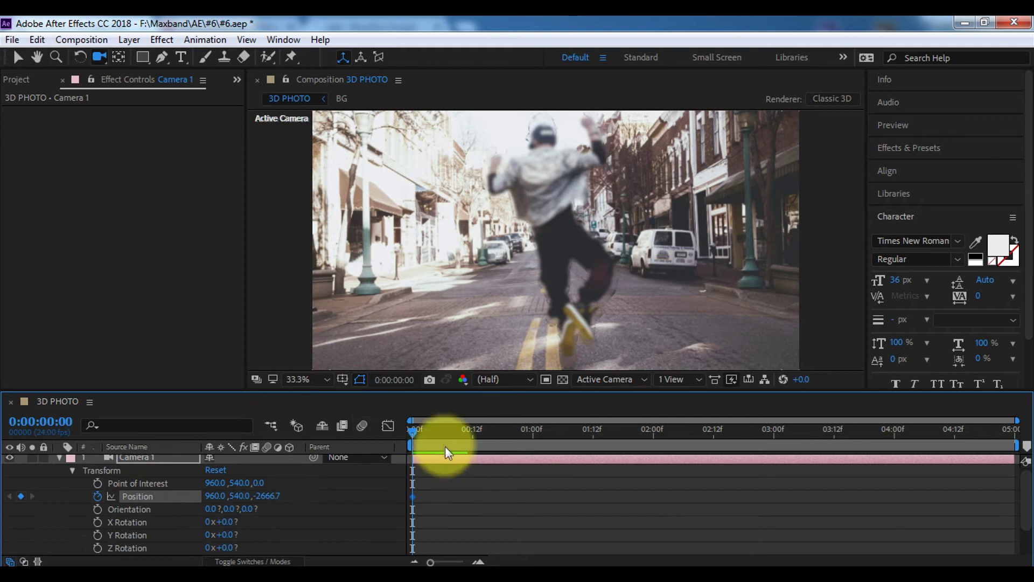
drag(445, 433, 532, 442)
click(21, 496)
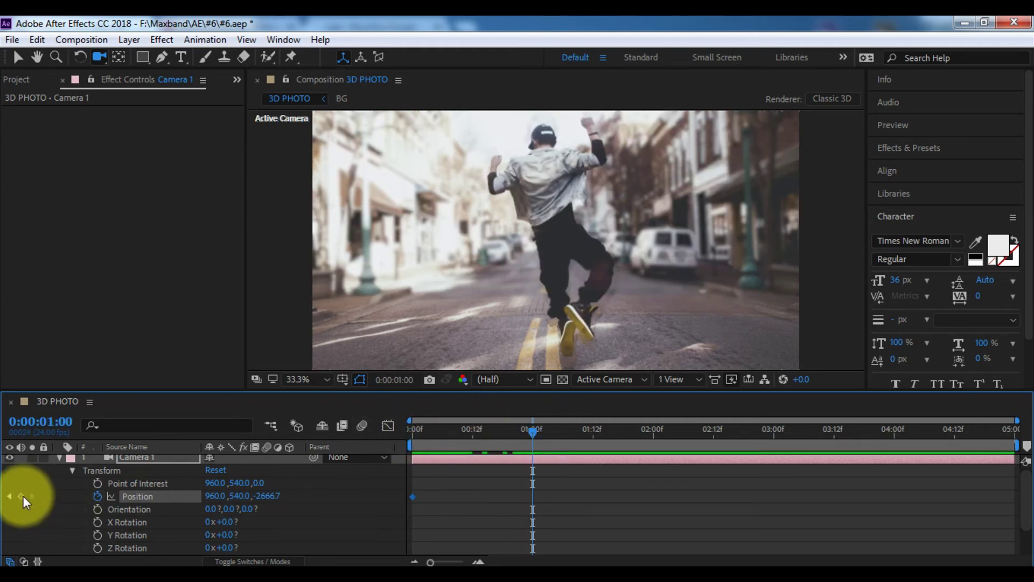
At 0:00, push the camera in close on the jumper, to 907, 833, -1359.7.
click(413, 430)
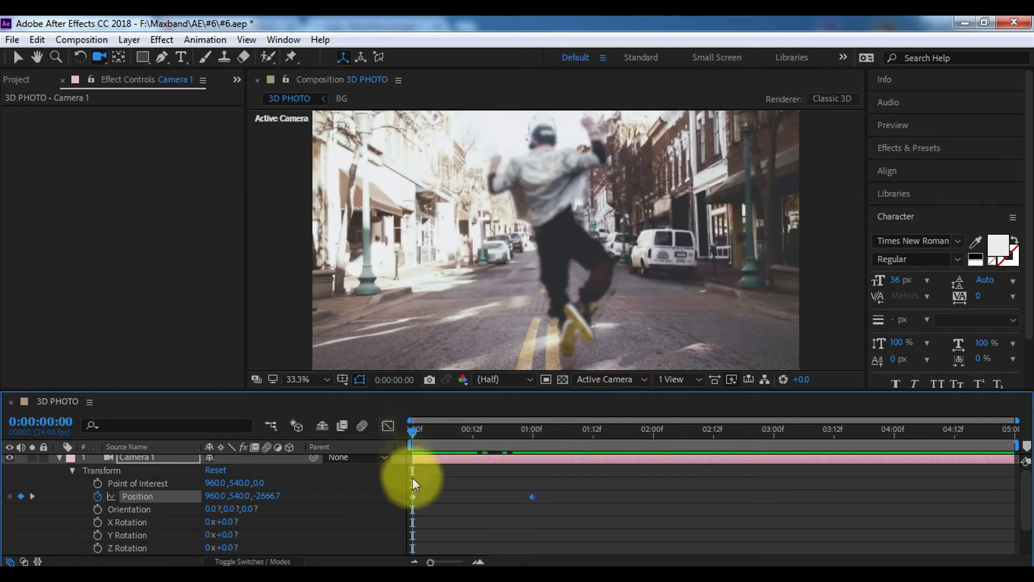
drag(438, 488, 412, 496)
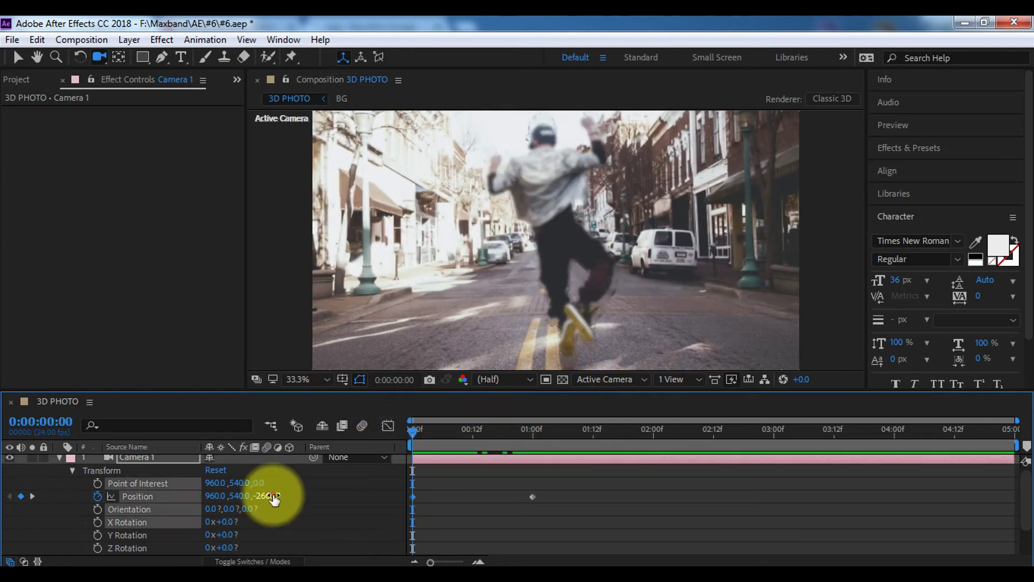
drag(266, 496, 394, 474)
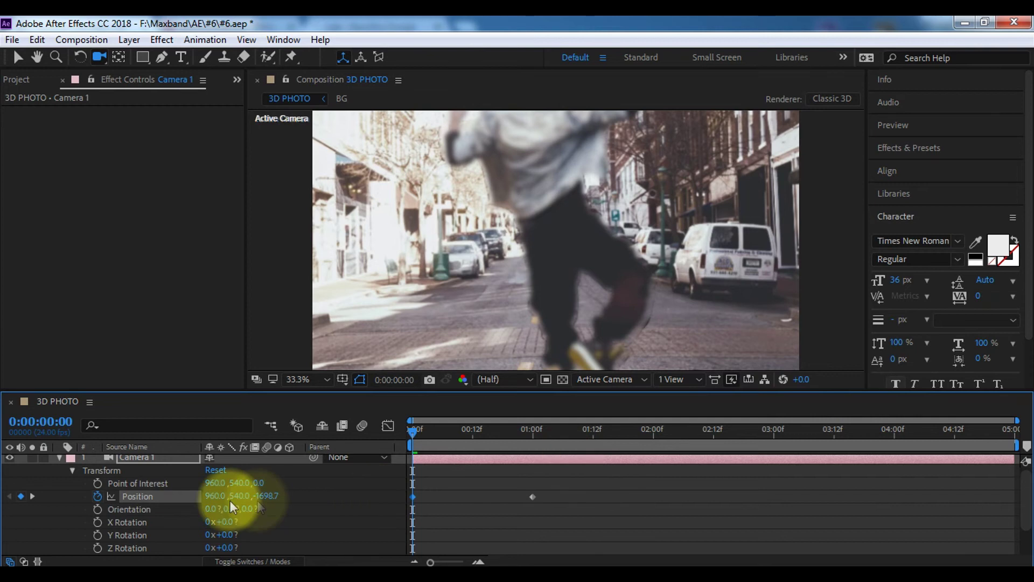
mouse_move(266, 496)
mouse_down()
mouse_move(506, 450)
mouse_move(332, 460)
mouse_move(456, 437)
mouse_up()
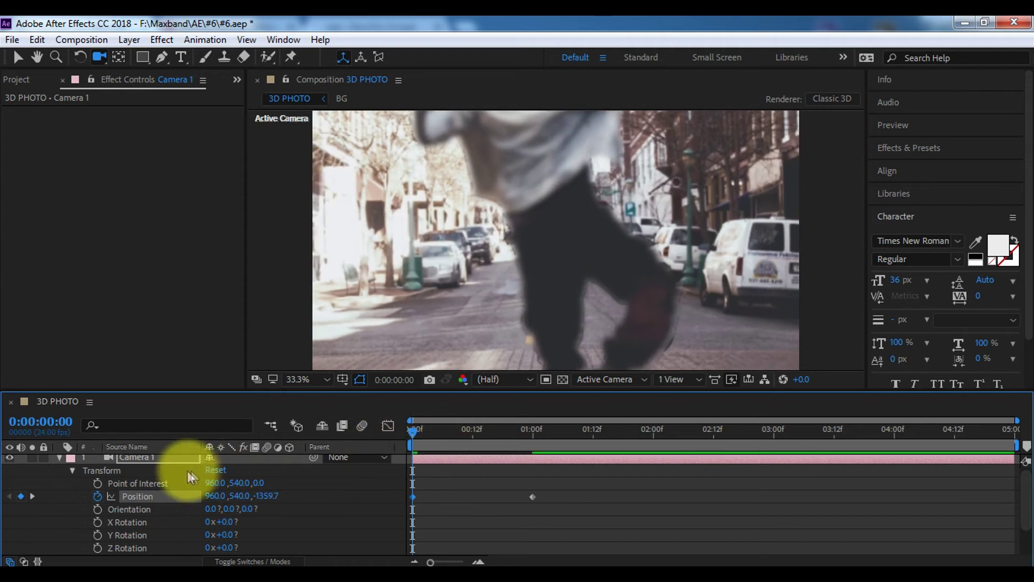
mouse_move(214, 496)
mouse_down()
mouse_move(164, 472)
mouse_move(135, 473)
mouse_up()
drag(239, 502, 548, 410)
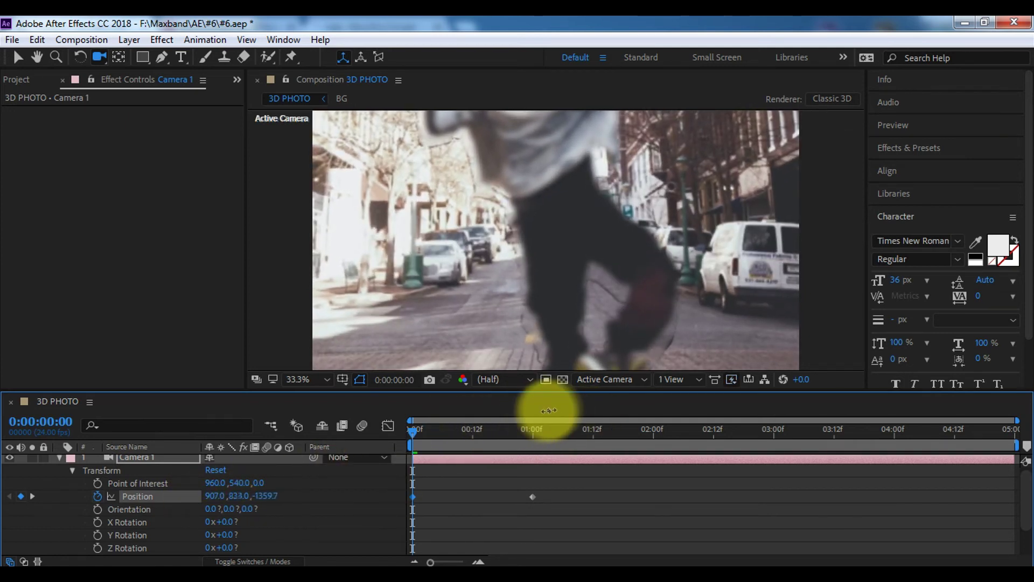
Adjust the camera depth at one second and review the pull-back.
drag(412, 430, 532, 431)
drag(562, 492, 493, 522)
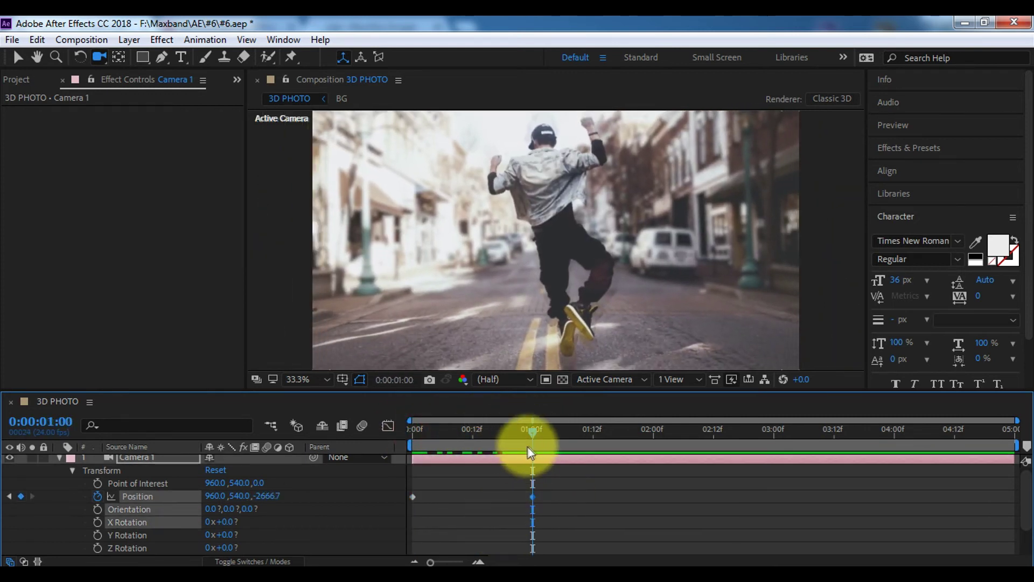
mouse_move(272, 495)
mouse_down()
mouse_move(686, 415)
mouse_move(658, 432)
mouse_up()
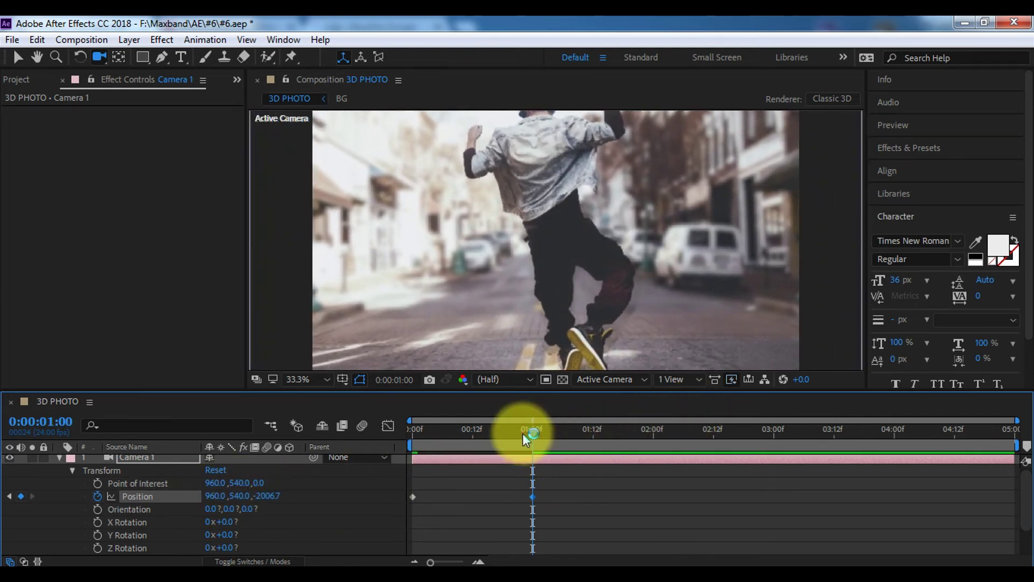
mouse_move(522, 433)
mouse_down()
mouse_move(486, 449)
mouse_move(355, 467)
mouse_up()
drag(439, 464, 1024, 447)
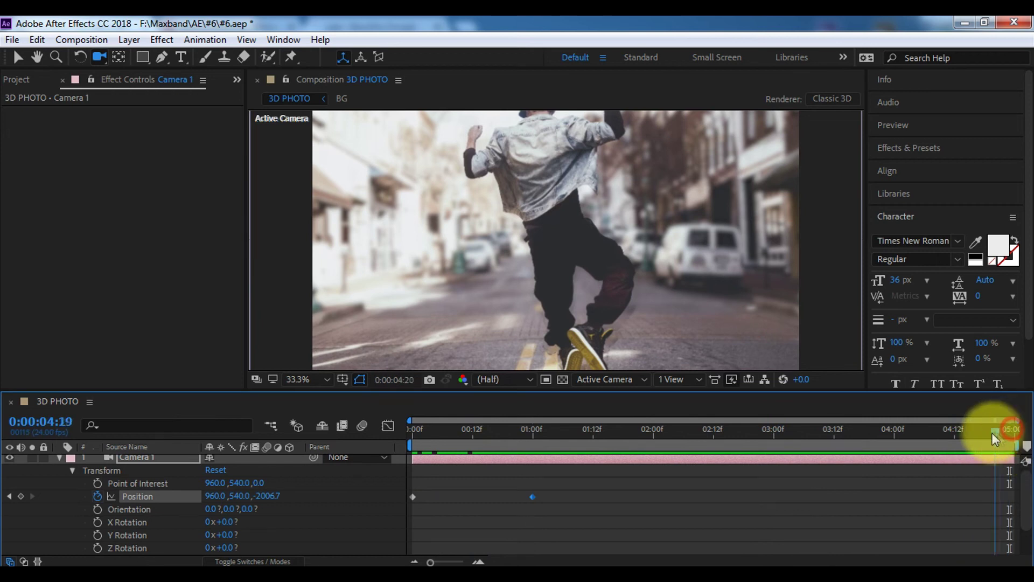
Add an end Position keyframe with the camera at 960, 540, -2658.7.
mouse_move(275, 495)
mouse_down()
mouse_move(244, 496)
mouse_move(266, 516)
mouse_move(106, 492)
mouse_up()
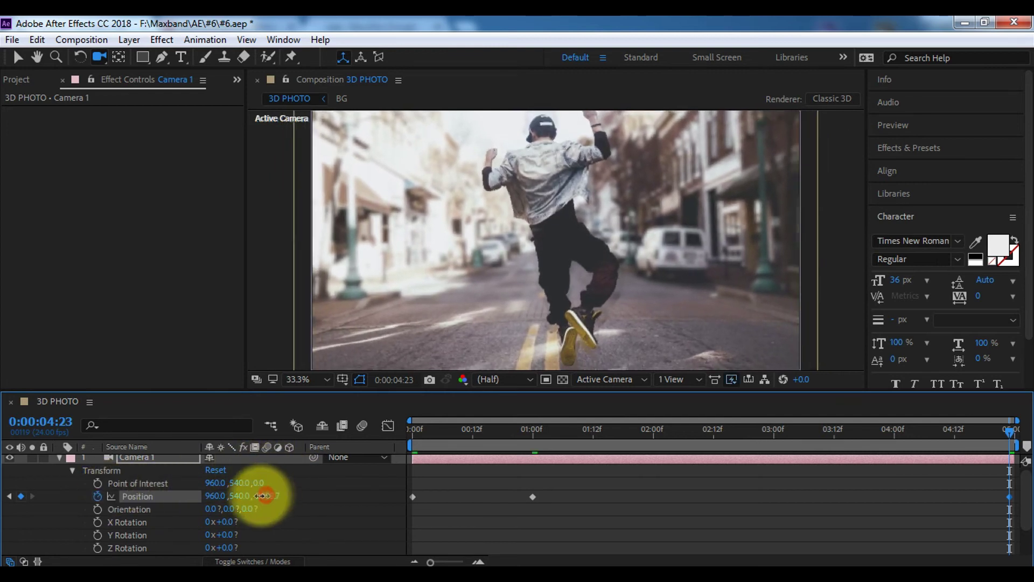
drag(263, 496, 97, 488)
scroll(542, 263, down, 2)
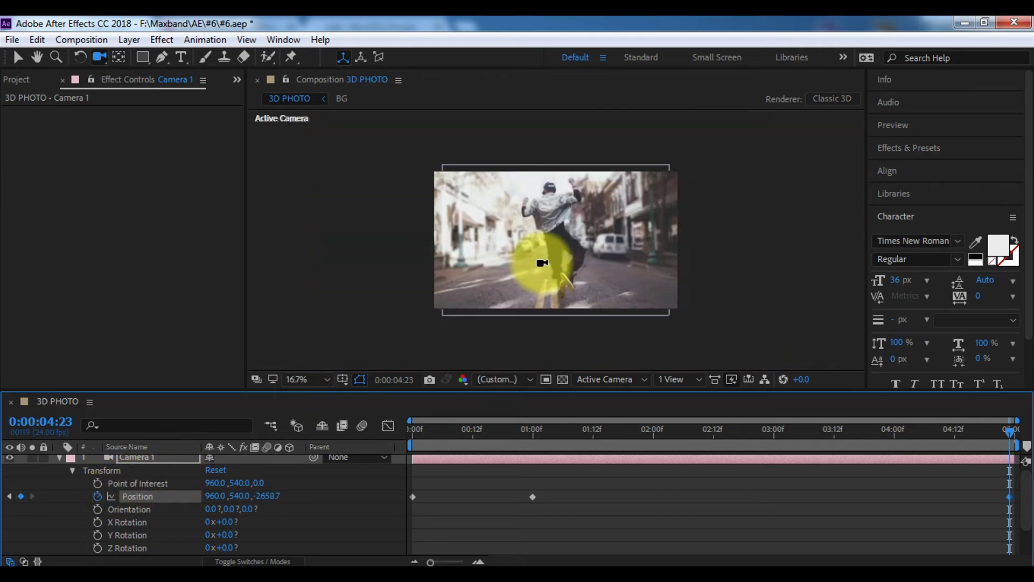
scroll(542, 263, up, 2)
drag(336, 486, 1022, 525)
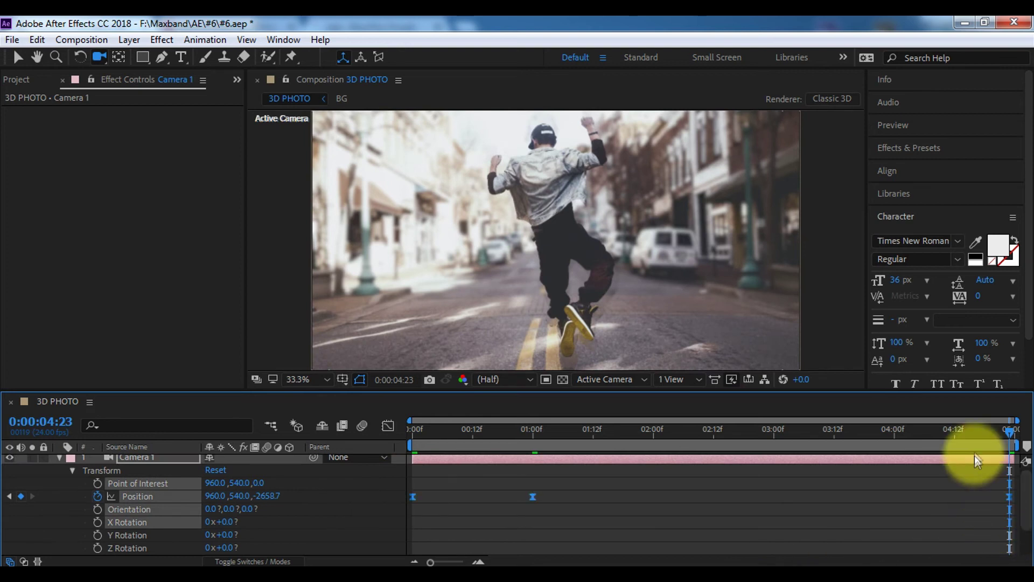
drag(941, 428, 350, 427)
scroll(465, 480, up, 1)
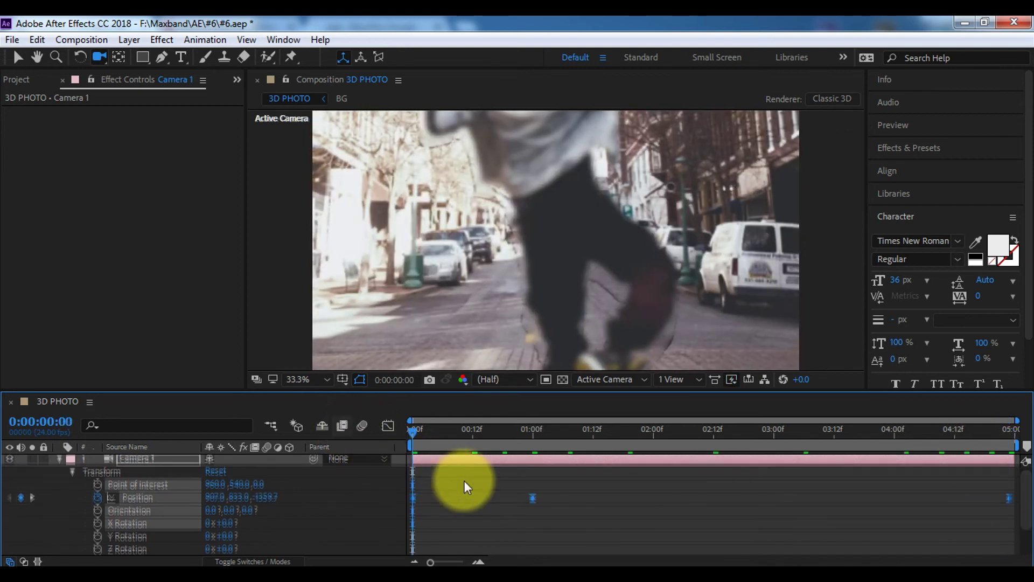
click(59, 460)
Preview the camera animation and stop around 1:08.
key(space)
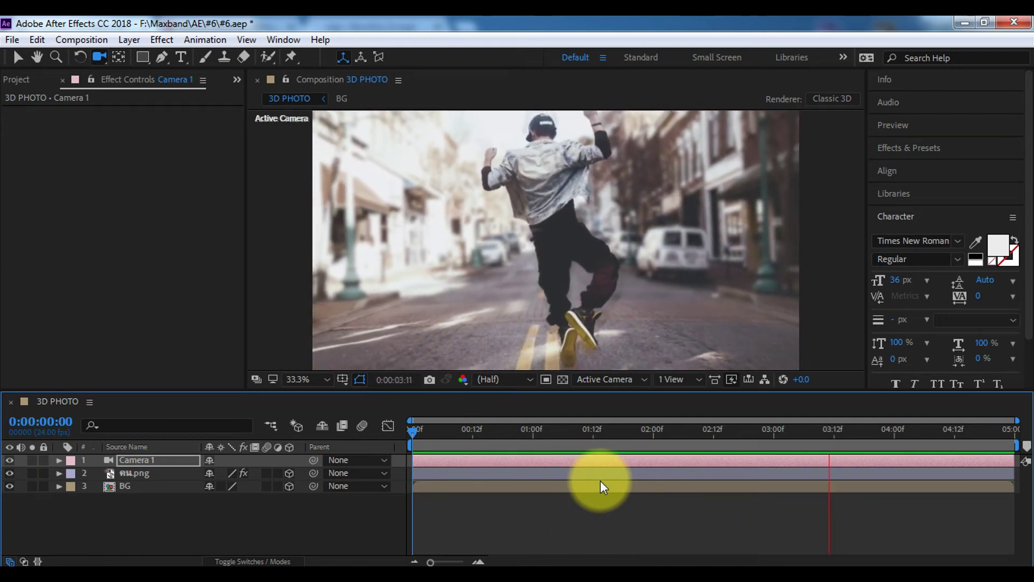
click(492, 432)
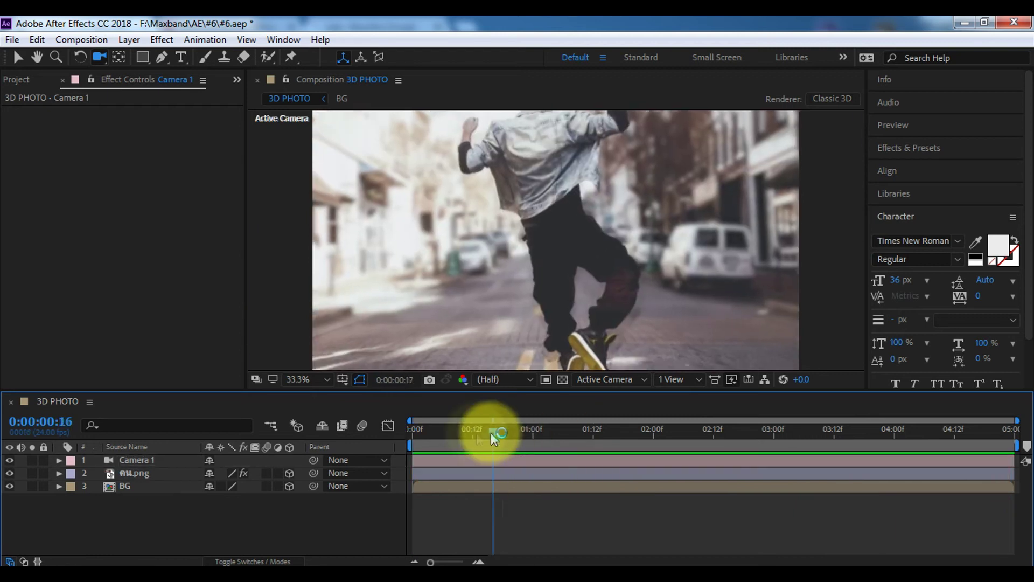
drag(492, 436, 573, 431)
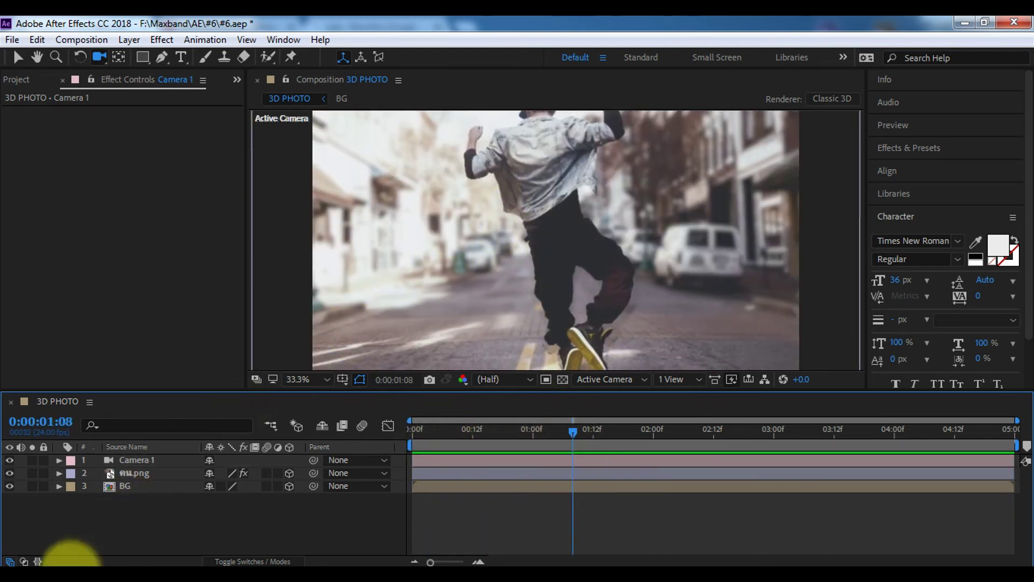
click(24, 79)
click(67, 247)
Add OF_18.mov to the 3D PHOTO timeline and set its blend mode to Screen.
mouse_move(33, 245)
mouse_down()
mouse_move(108, 279)
mouse_move(115, 246)
mouse_up()
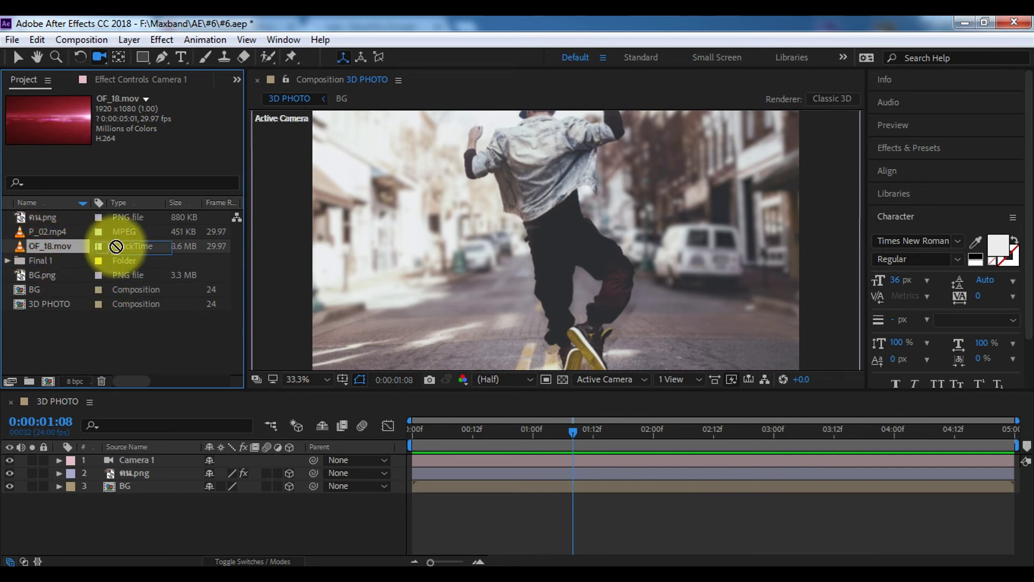
drag(116, 246, 135, 245)
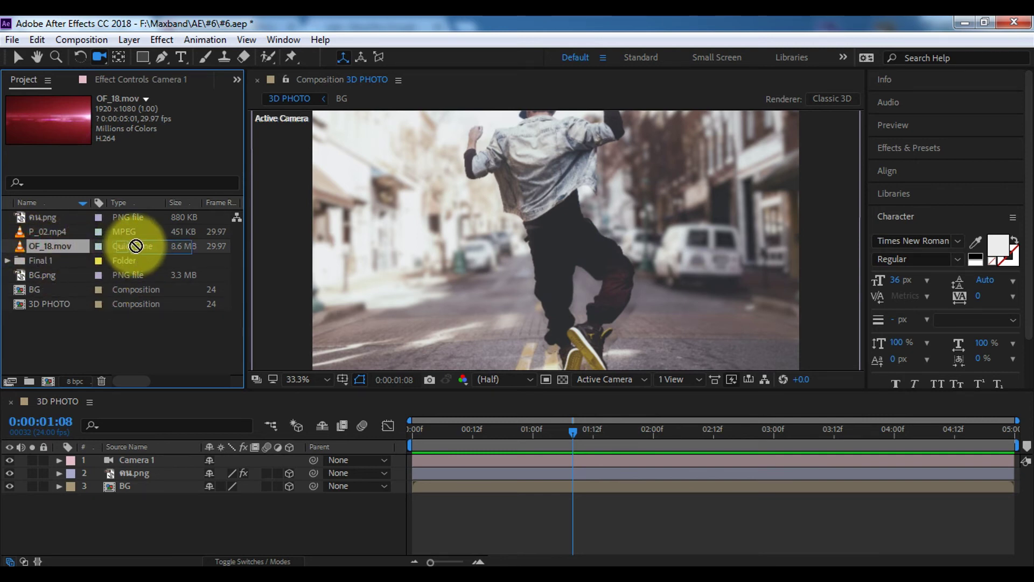
mouse_move(135, 246)
mouse_down()
mouse_move(228, 448)
mouse_move(147, 466)
mouse_up()
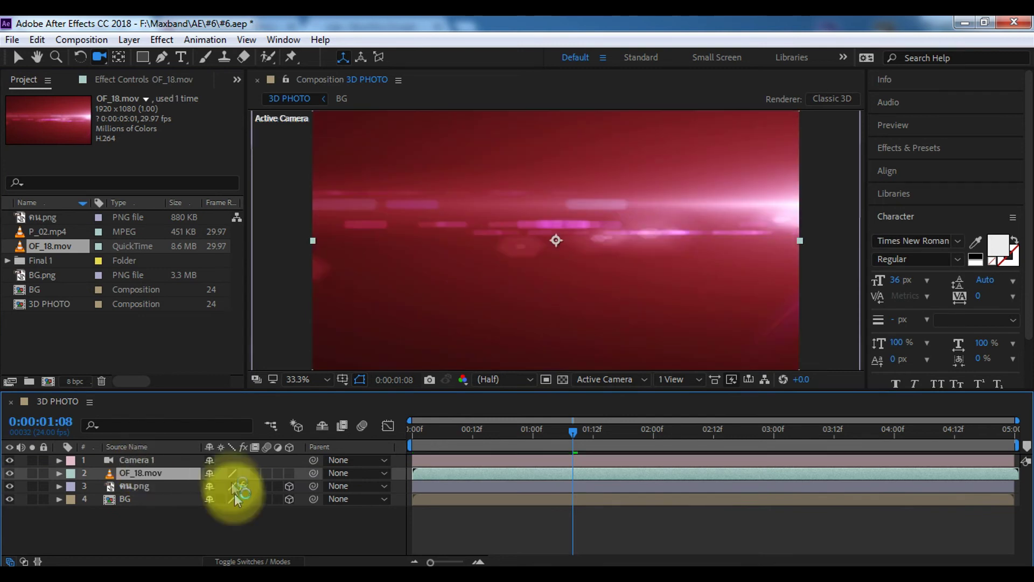
click(246, 561)
click(228, 473)
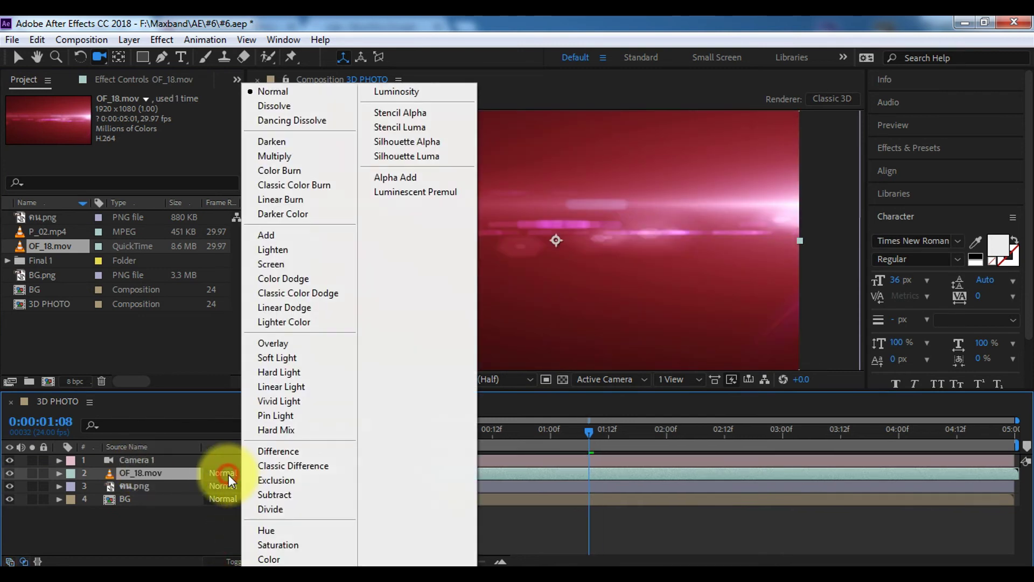
click(276, 262)
Keyframe the light leak's Opacity from 100% at 1:00 to 0% at 2:00 with Easy Ease.
drag(458, 431, 550, 431)
key(t)
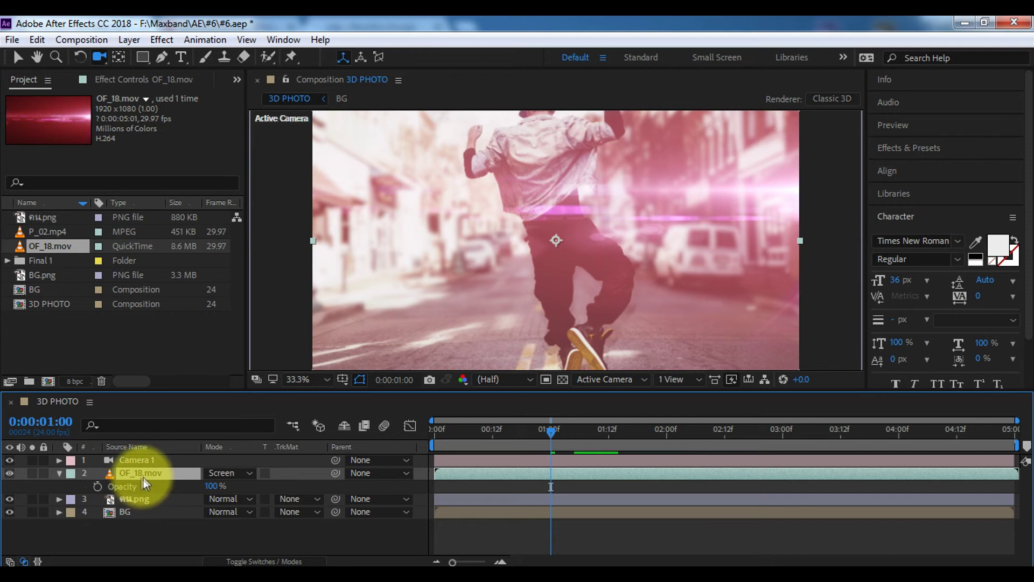
click(96, 487)
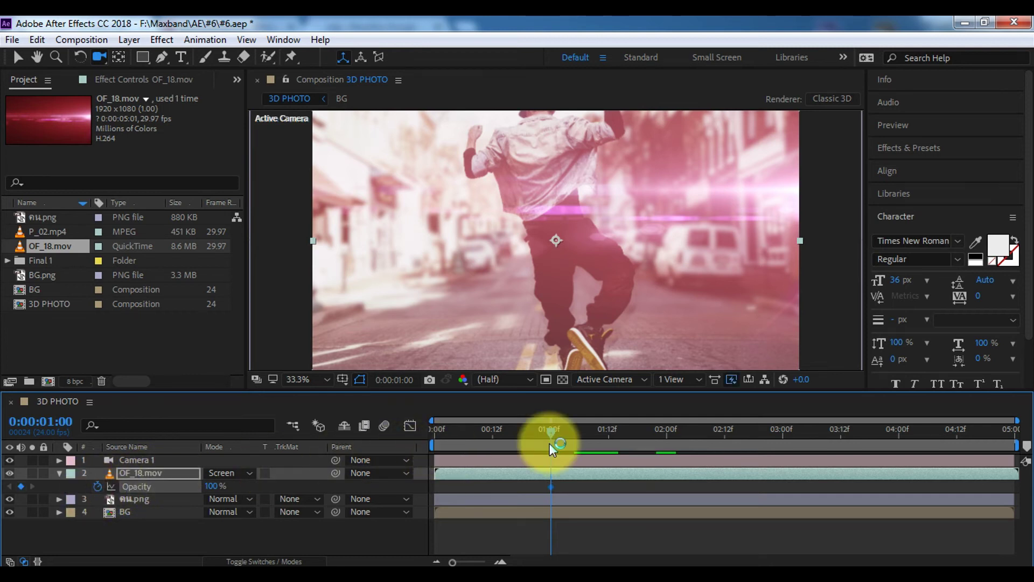
drag(550, 444, 666, 443)
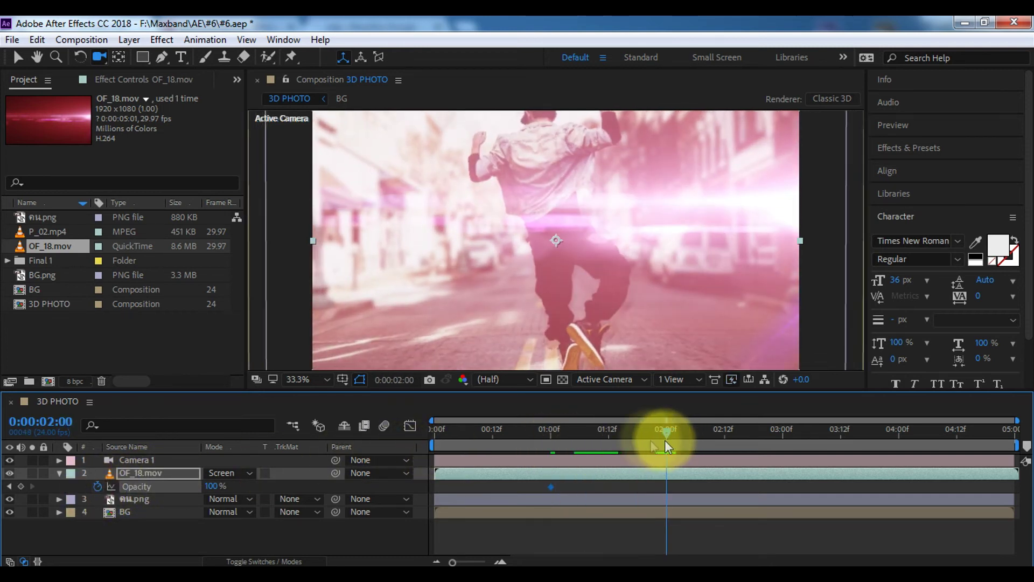
drag(213, 487, 136, 491)
drag(501, 484, 742, 525)
key(F9)
Scrub the light-leak fade, then place P_02.mp4 above OF_18.mov.
click(552, 434)
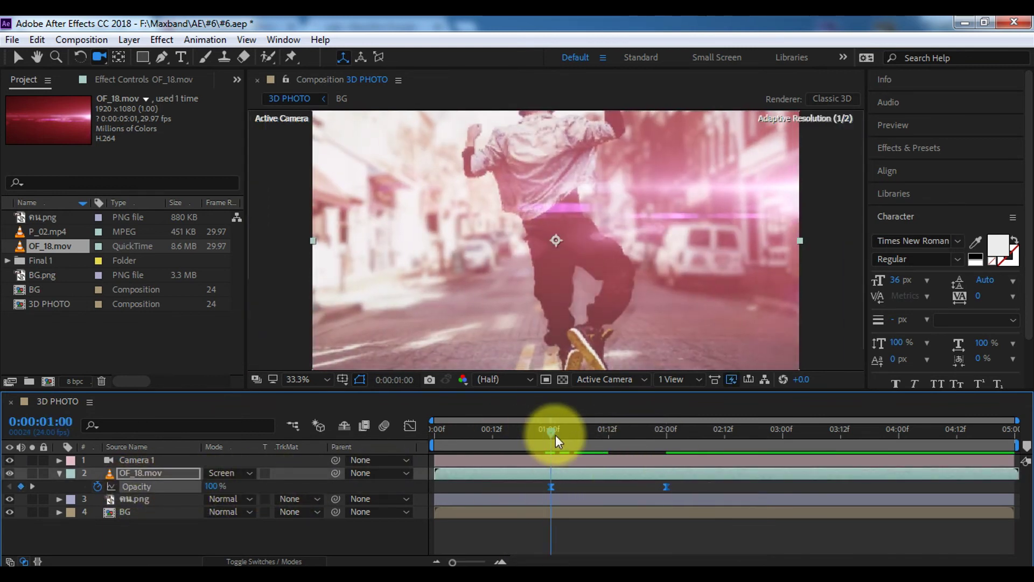
drag(555, 434, 603, 438)
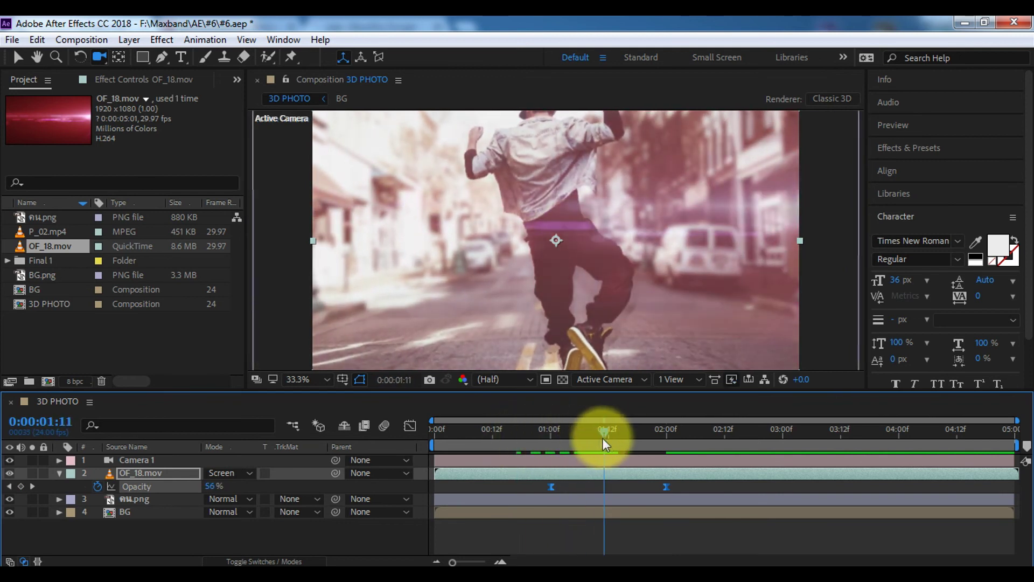
drag(603, 438, 552, 435)
click(68, 234)
drag(68, 235, 127, 461)
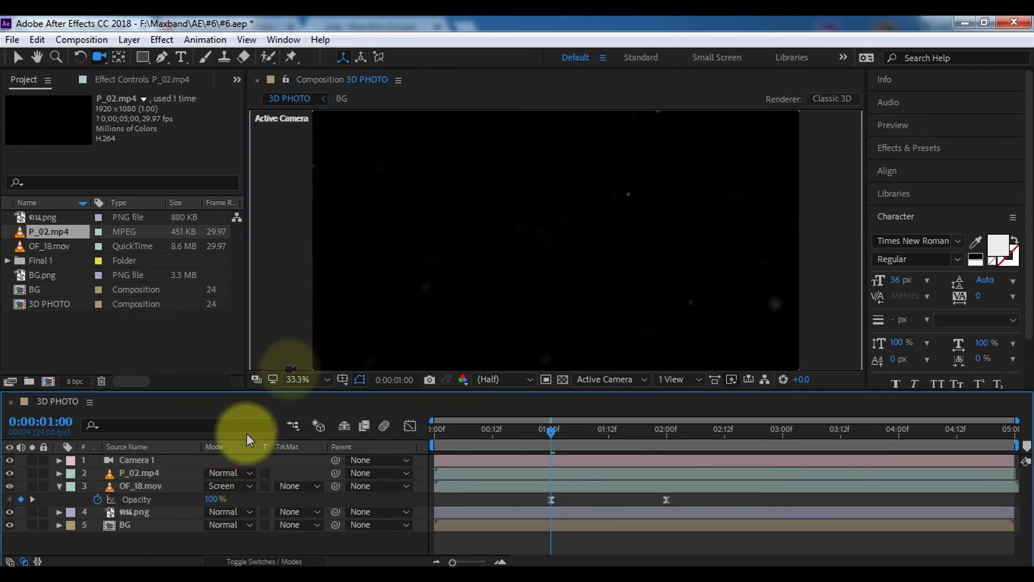
Set P_02.mp4 to Screen mode and make P_02.mp4 and OF_18.mov 3D layers.
click(229, 472)
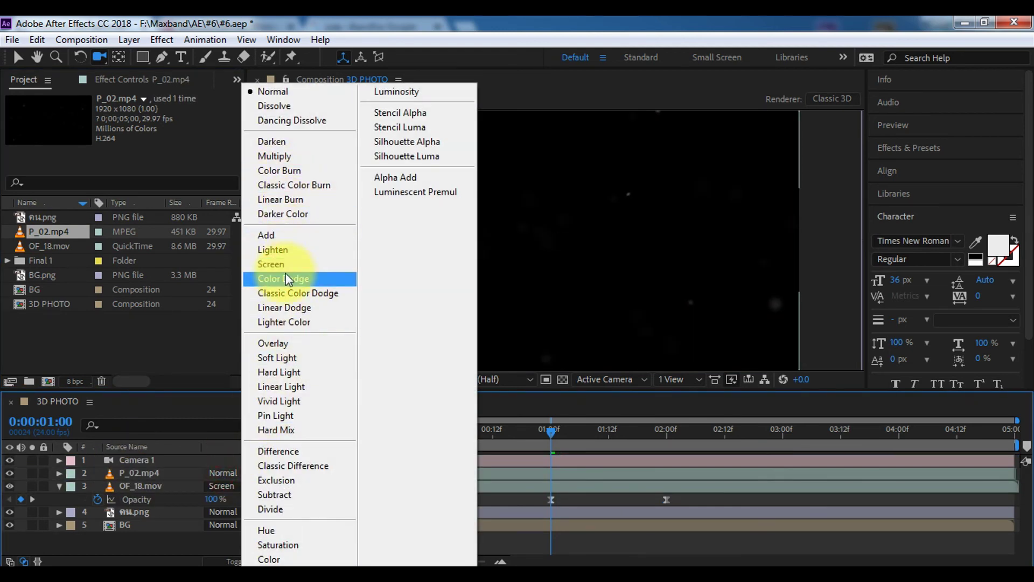
click(272, 264)
key(F4)
click(176, 474)
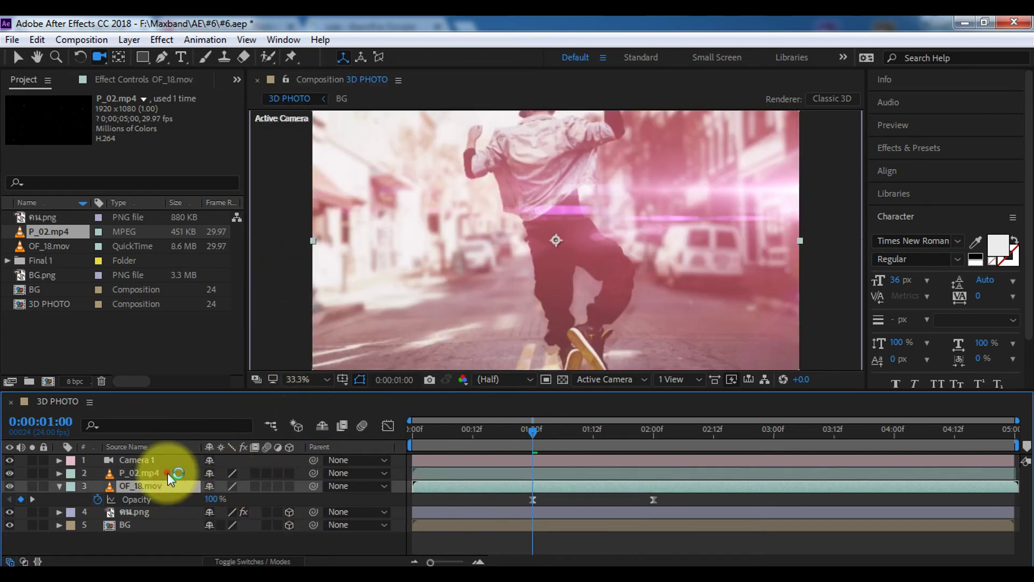
click(289, 473)
click(289, 485)
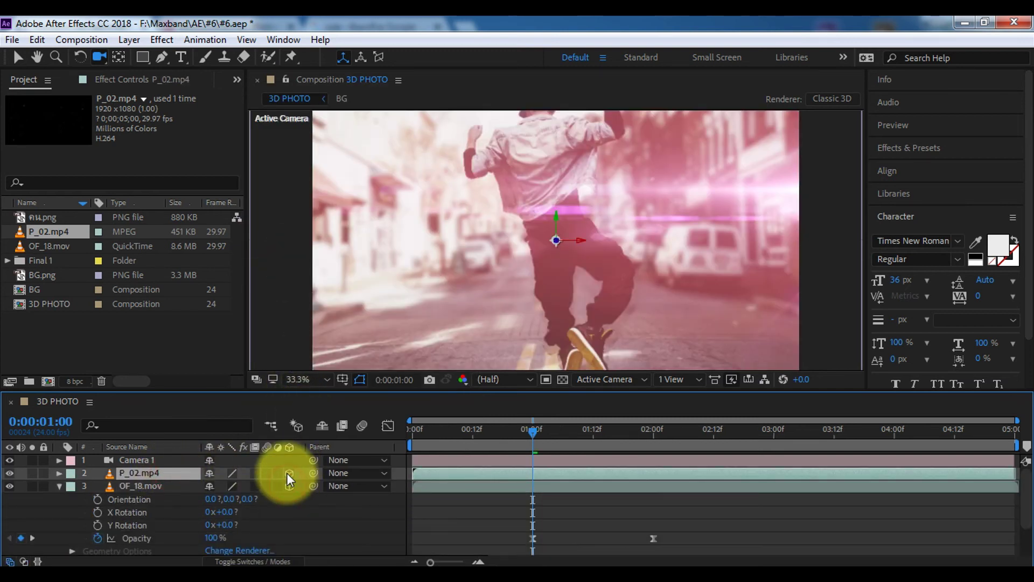
In Top view, shift OF_18.mov along Z to a new depth.
click(618, 385)
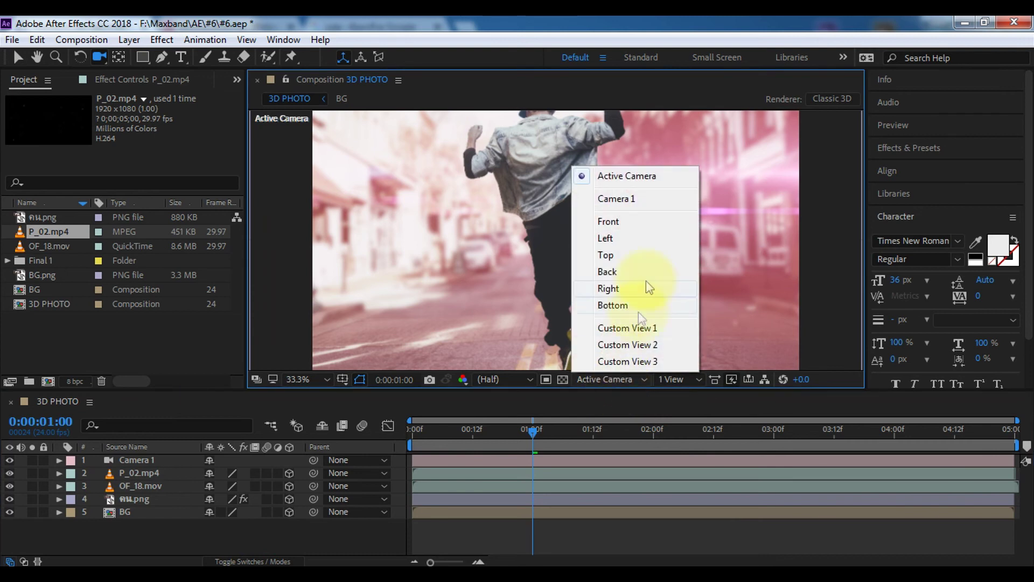
click(611, 253)
scroll(612, 250, down, 2)
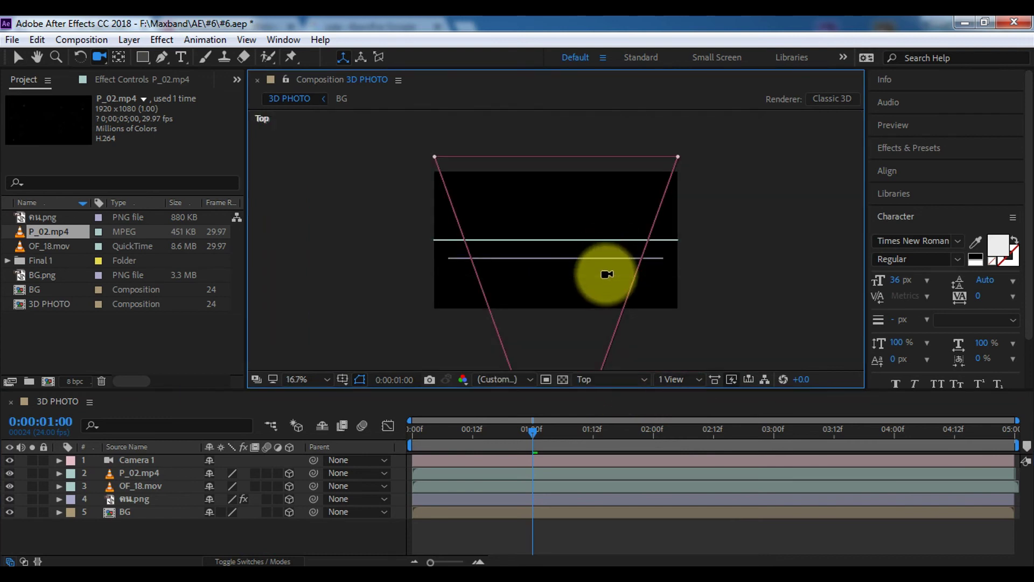
key(v)
click(141, 485)
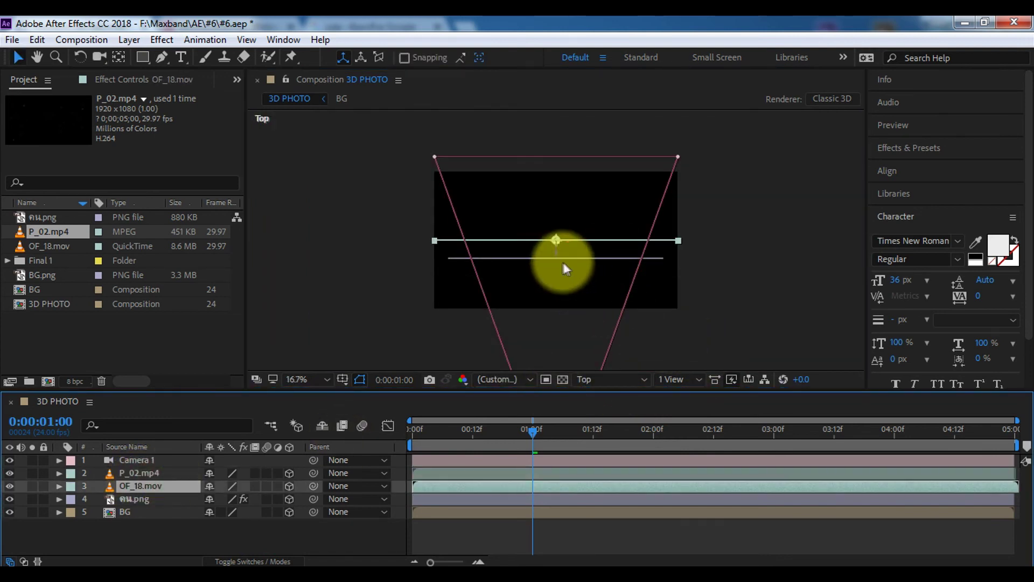
drag(556, 251, 554, 263)
drag(555, 278, 554, 273)
Move P_02.mp4 closer to the camera in depth and return to Active Camera view.
click(176, 474)
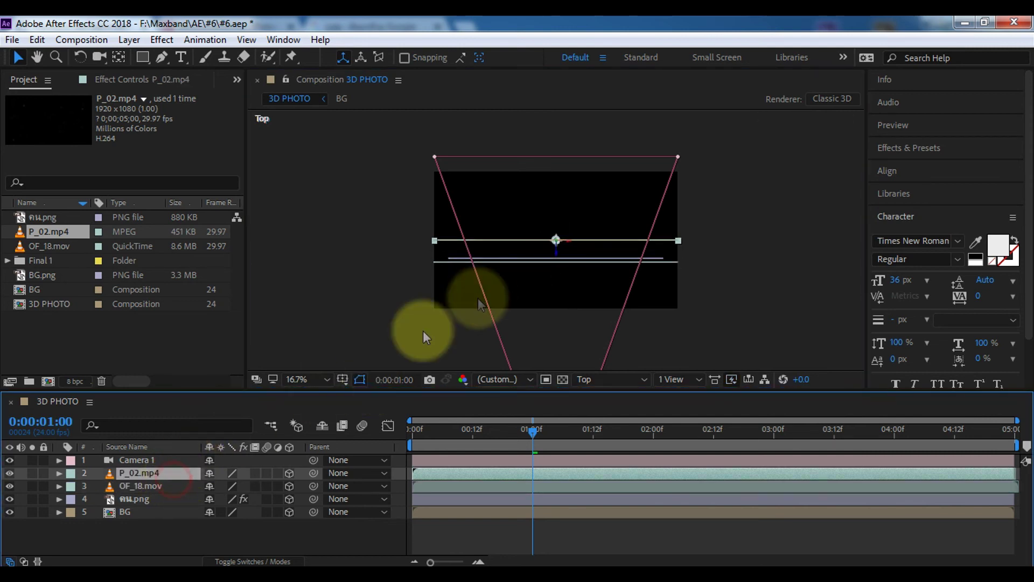
drag(558, 252, 561, 275)
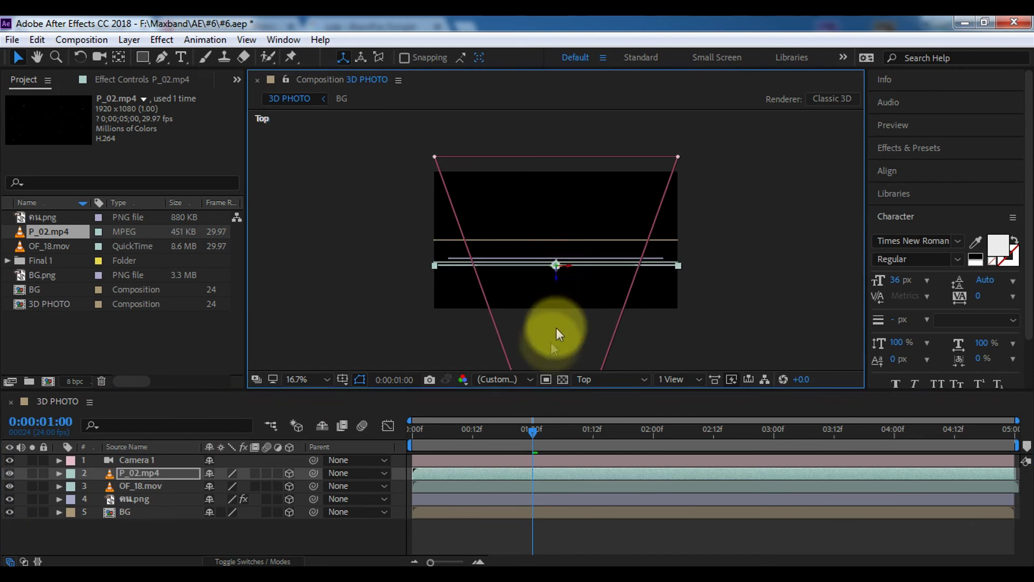
click(582, 379)
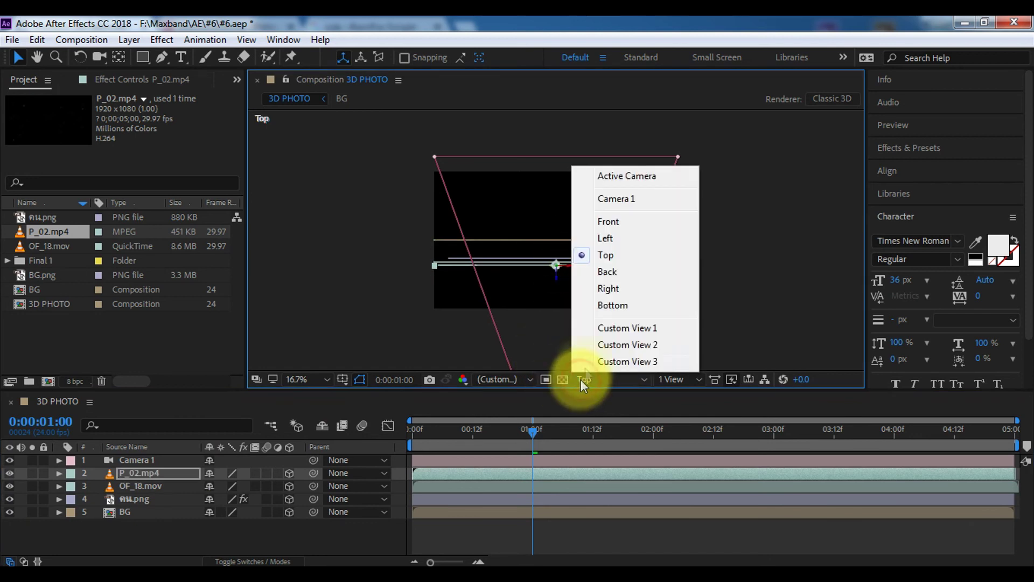
click(615, 174)
Select all five layers at frame 0 and pre-compose them into a composition named Final.
key(Home)
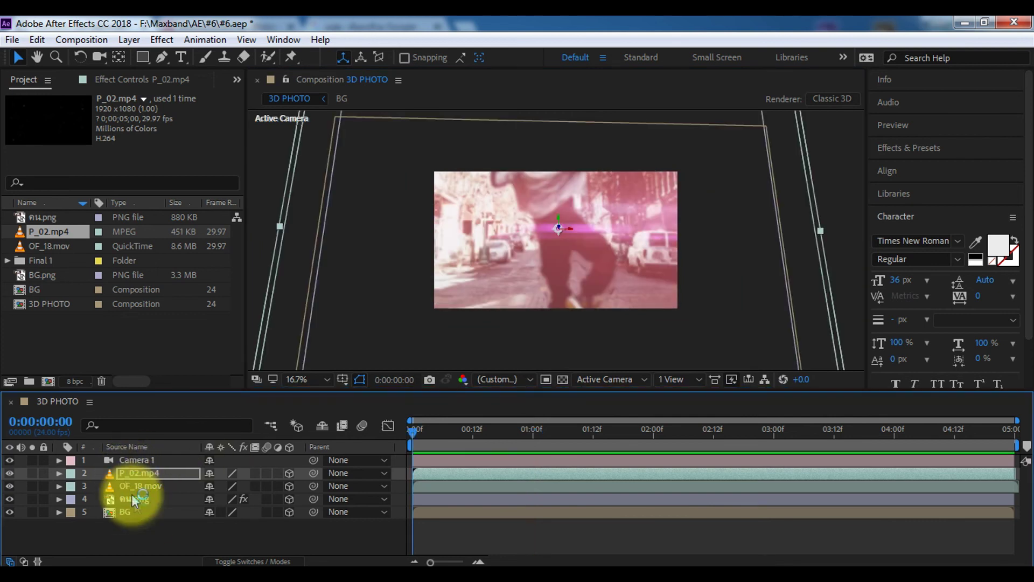
click(146, 522)
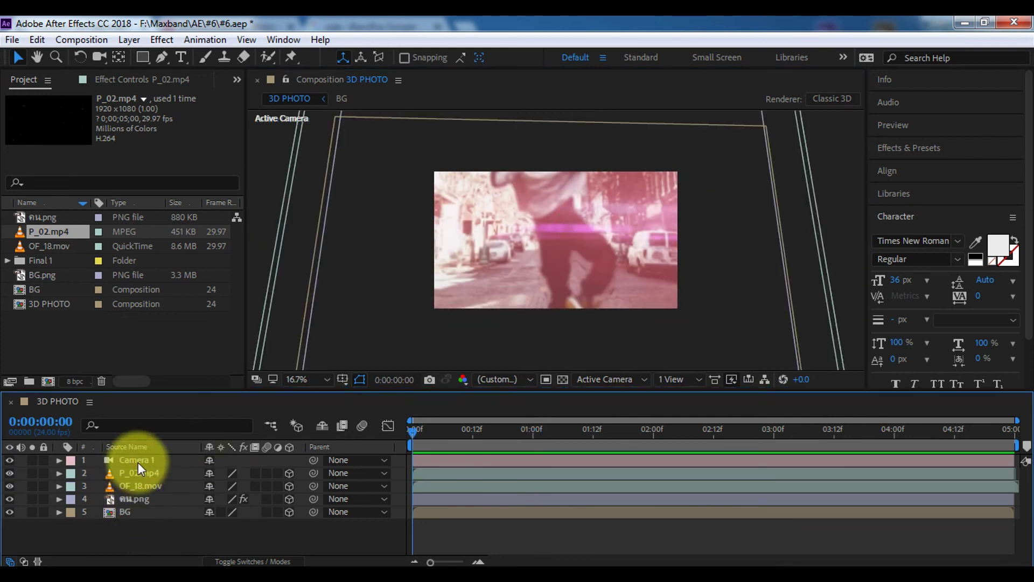
key(ctrl+a)
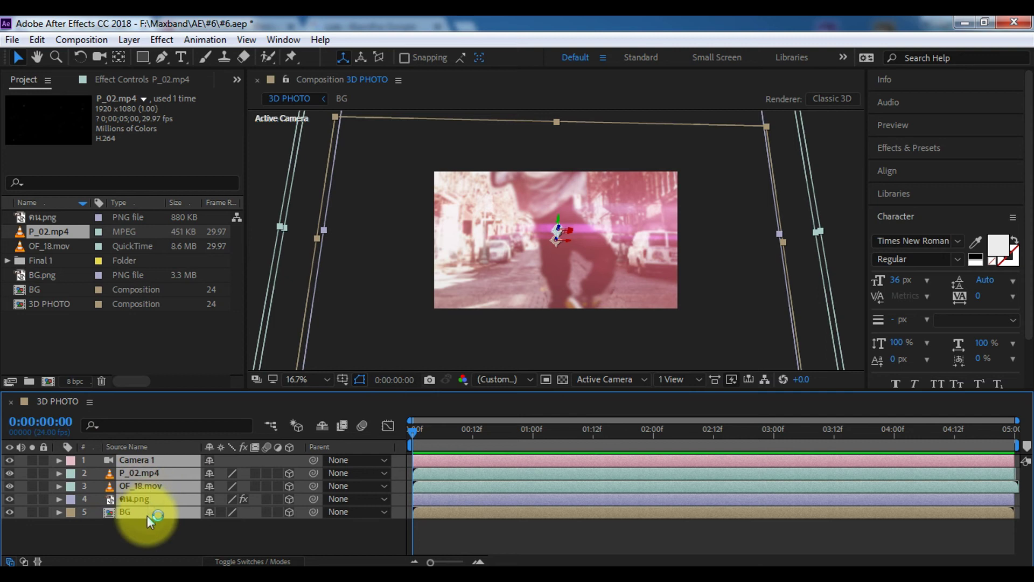
right_click(150, 472)
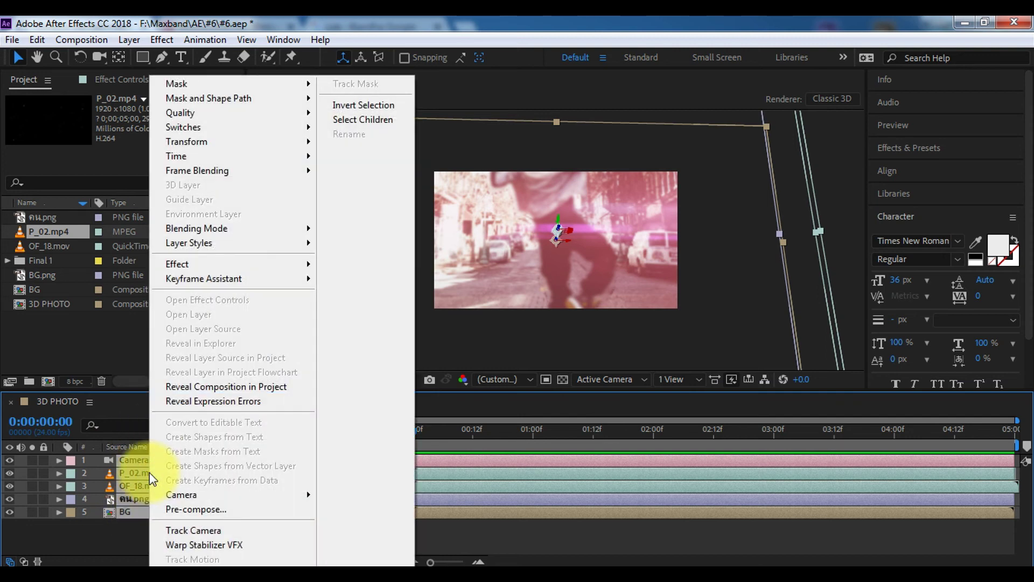
click(190, 509)
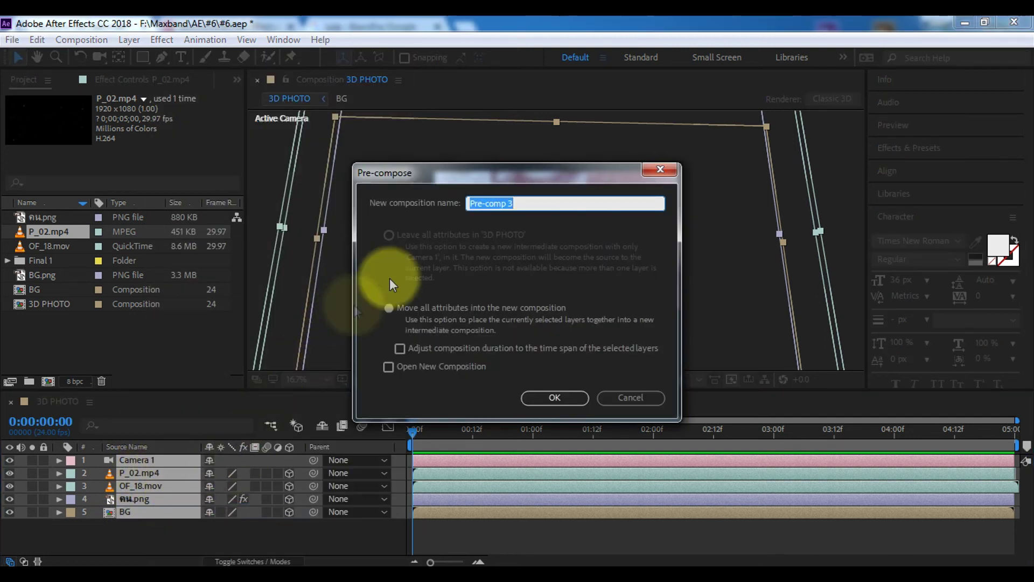
text(Final)
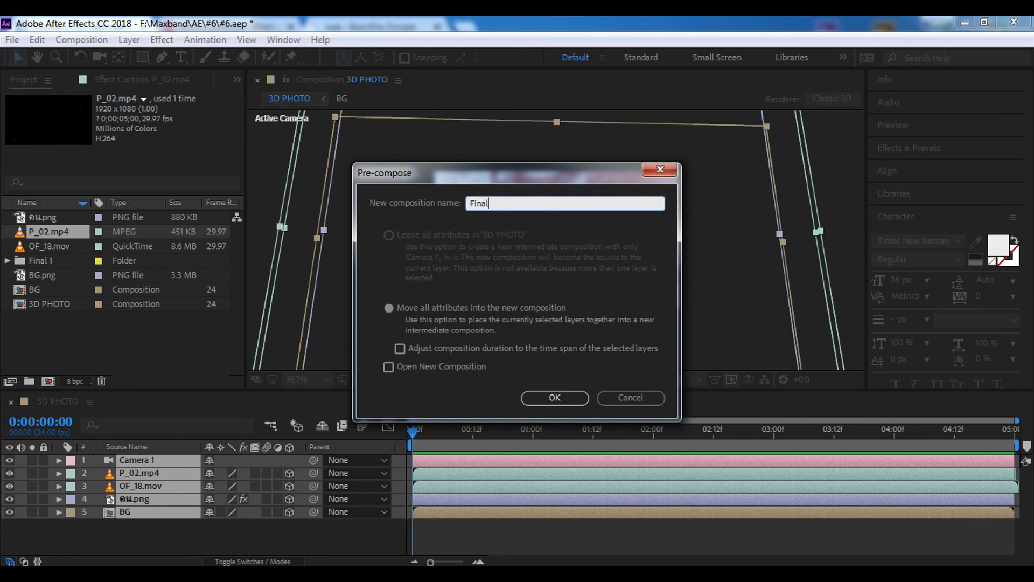
key(Return)
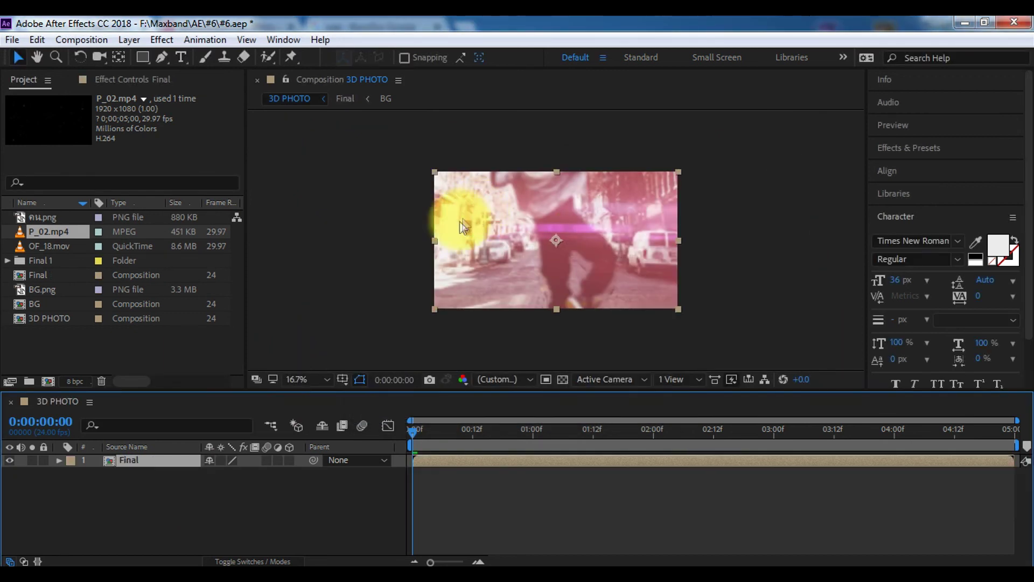
Apply Optics Compensation to Final with Reverse Lens Distortion on and a Field Of View keyframe.
click(161, 39)
click(229, 216)
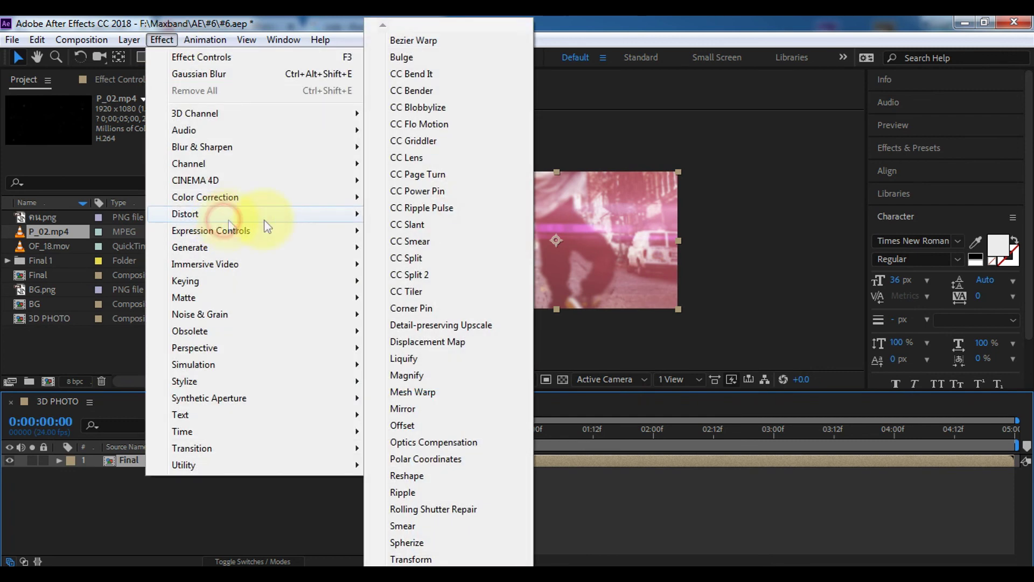
click(453, 443)
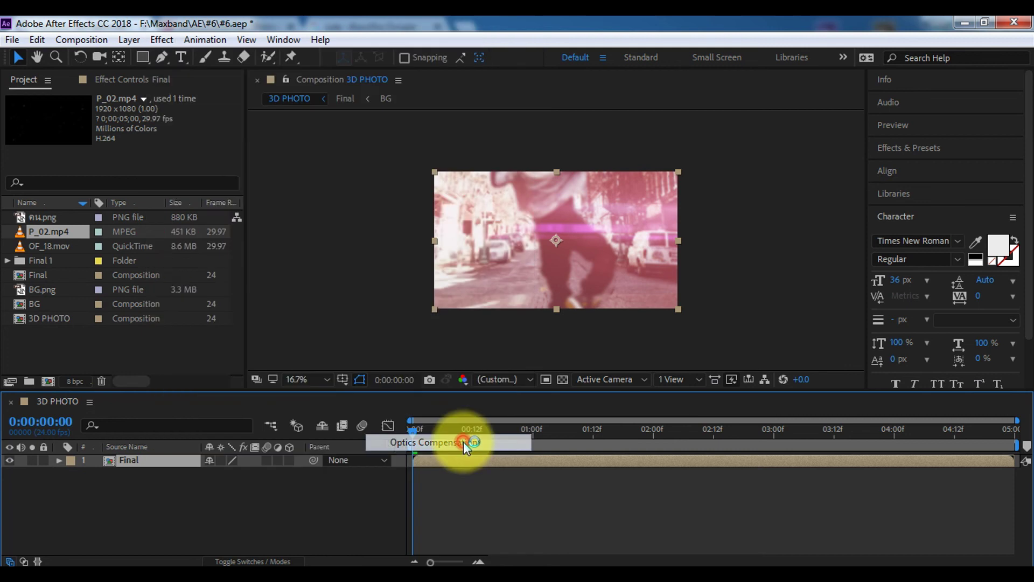
click(138, 138)
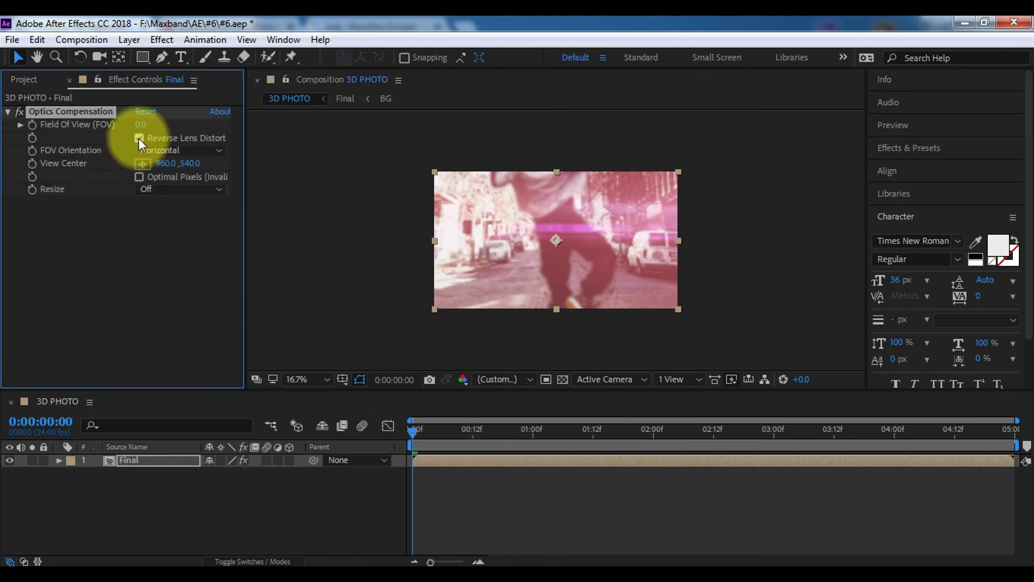
click(33, 124)
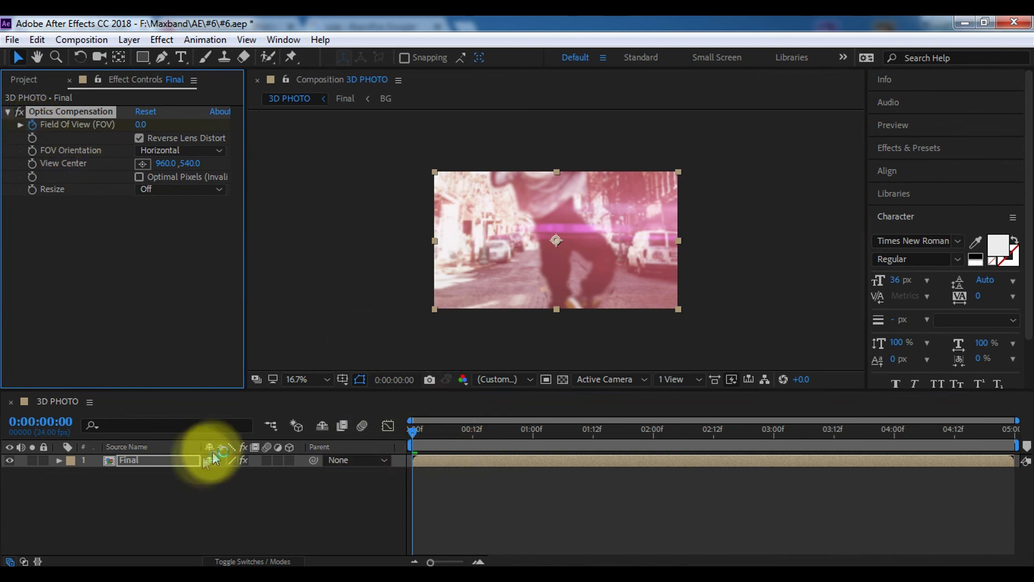
Add a Field Of View keyframe of 0 at 02:00.
click(161, 462)
key(u)
mouse_move(413, 432)
mouse_down()
mouse_move(654, 448)
mouse_move(351, 468)
mouse_up()
click(21, 487)
key(space)
key(space)
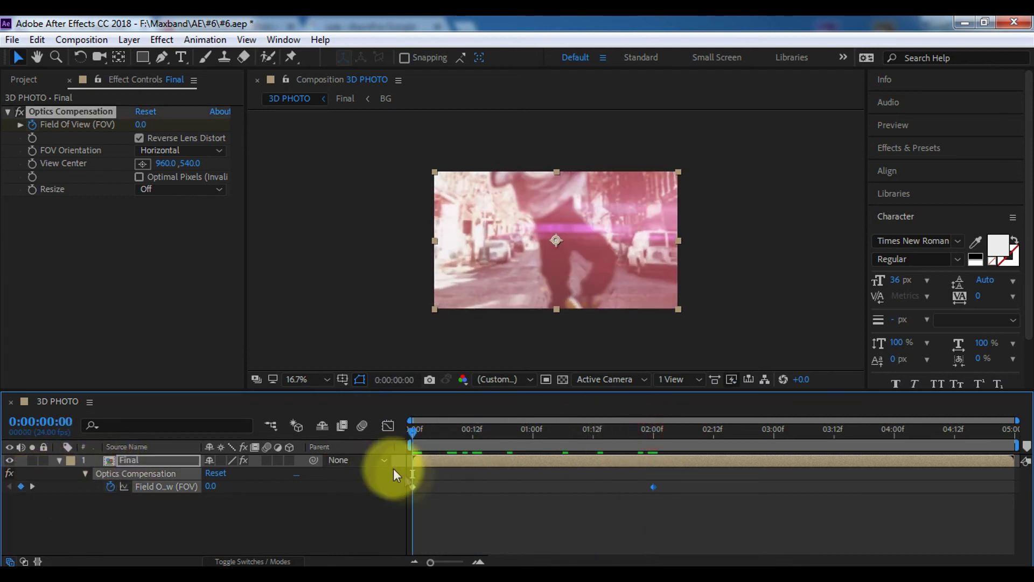
Set the starting Field Of View keyframe to 80.
click(413, 487)
mouse_move(141, 124)
mouse_down()
mouse_move(693, 141)
mouse_move(143, 125)
mouse_move(671, 212)
mouse_up()
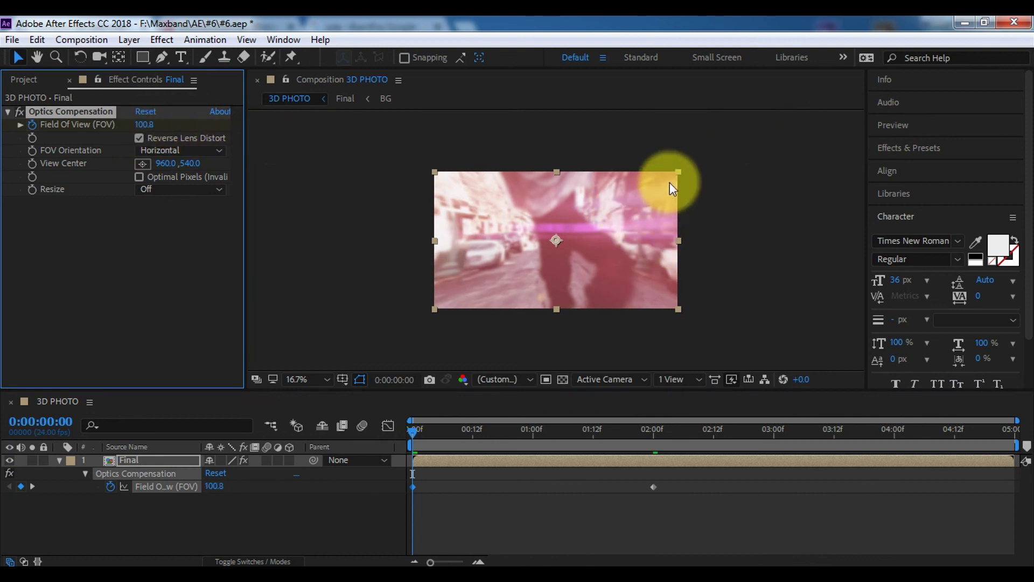
drag(140, 127, 106, 121)
click(140, 127)
text(80)
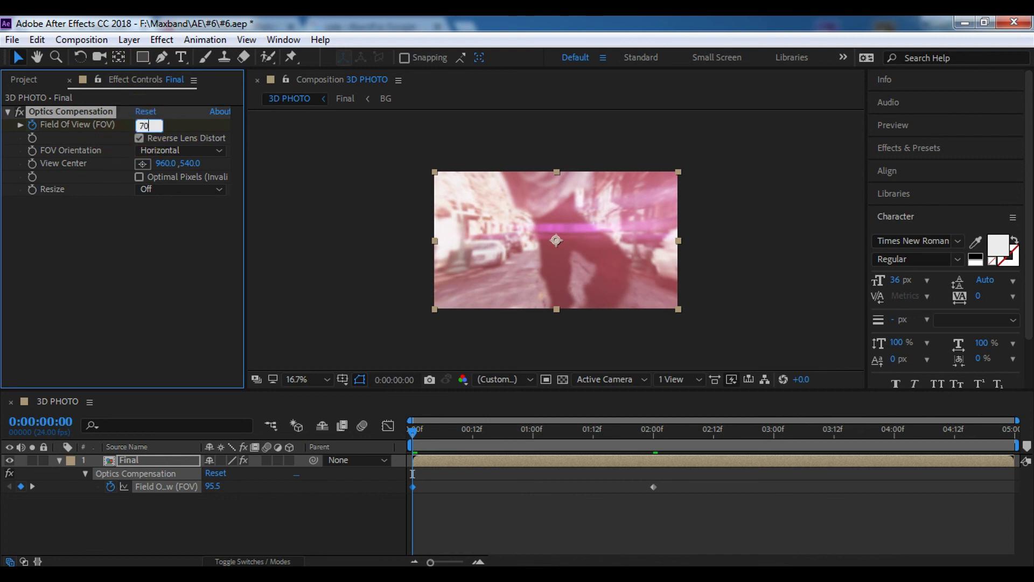
key(Return)
click(144, 250)
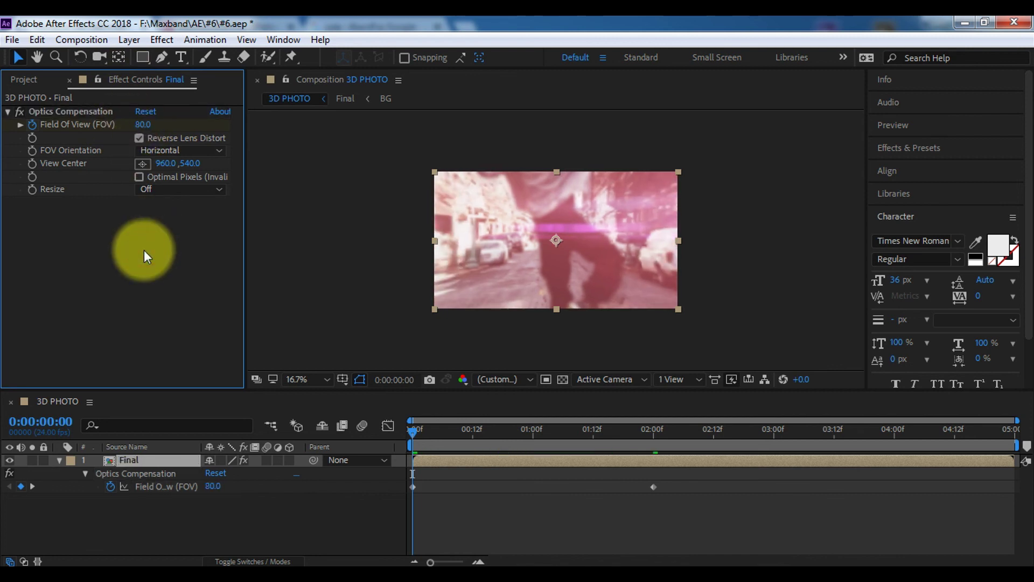
Easy Ease both Field Of View keyframes and preview the composition.
click(459, 518)
drag(372, 472, 703, 529)
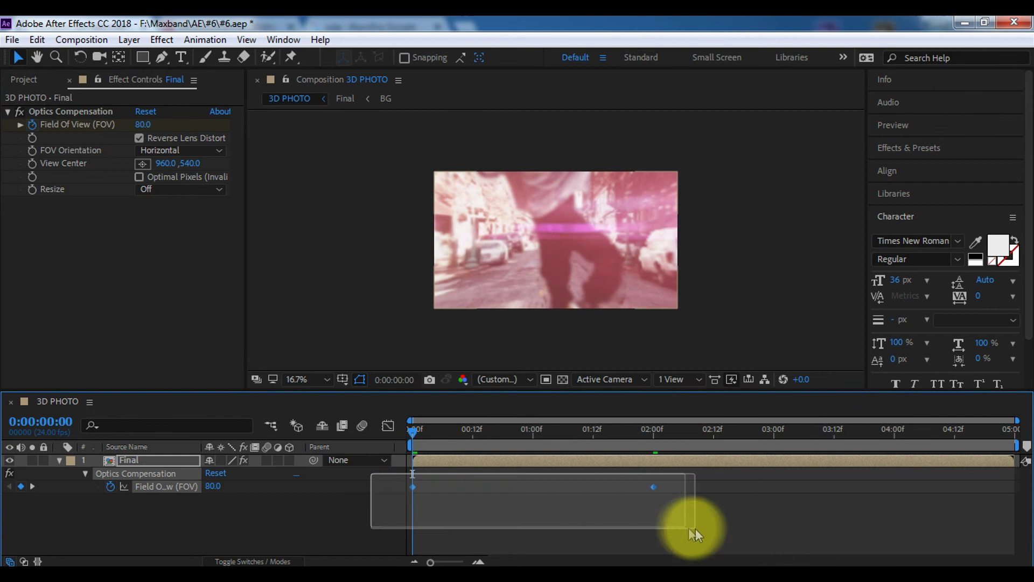
key(F9)
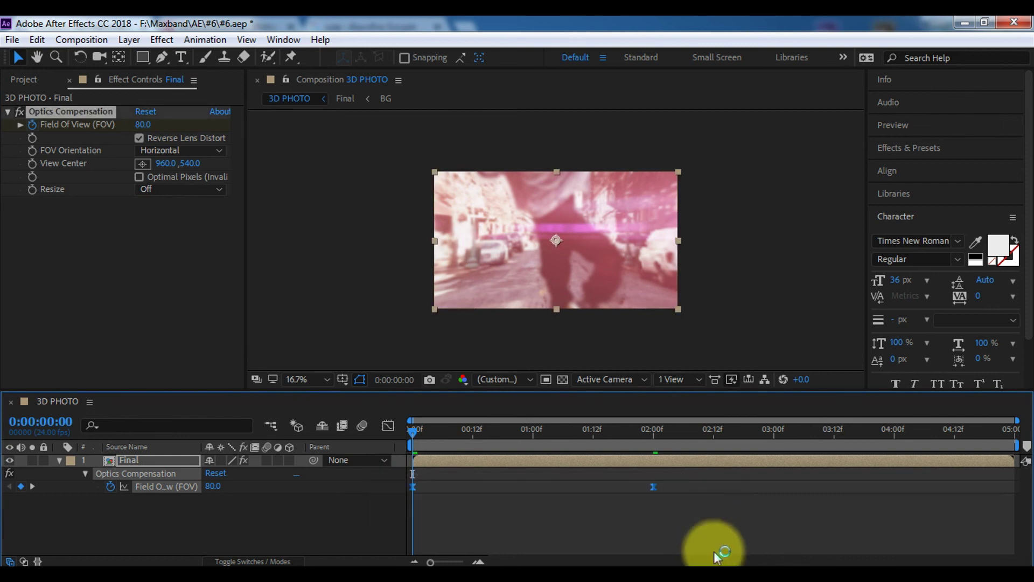
click(528, 527)
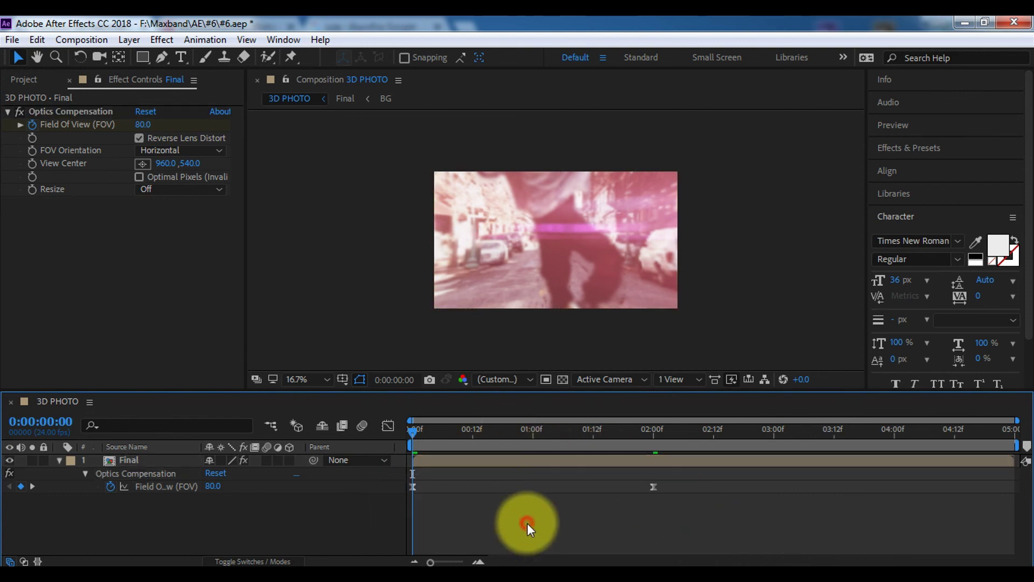
key(space)
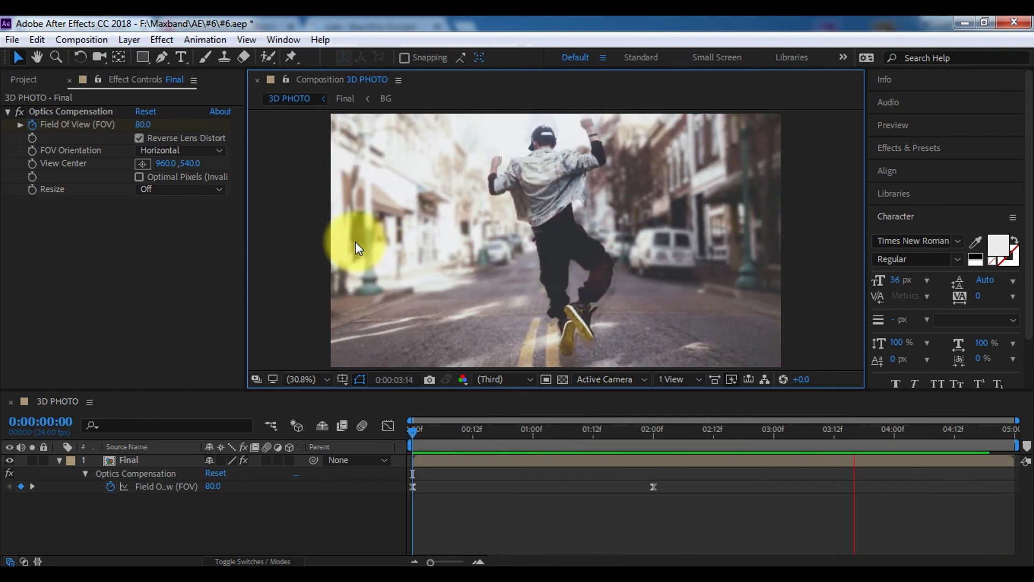
click(134, 461)
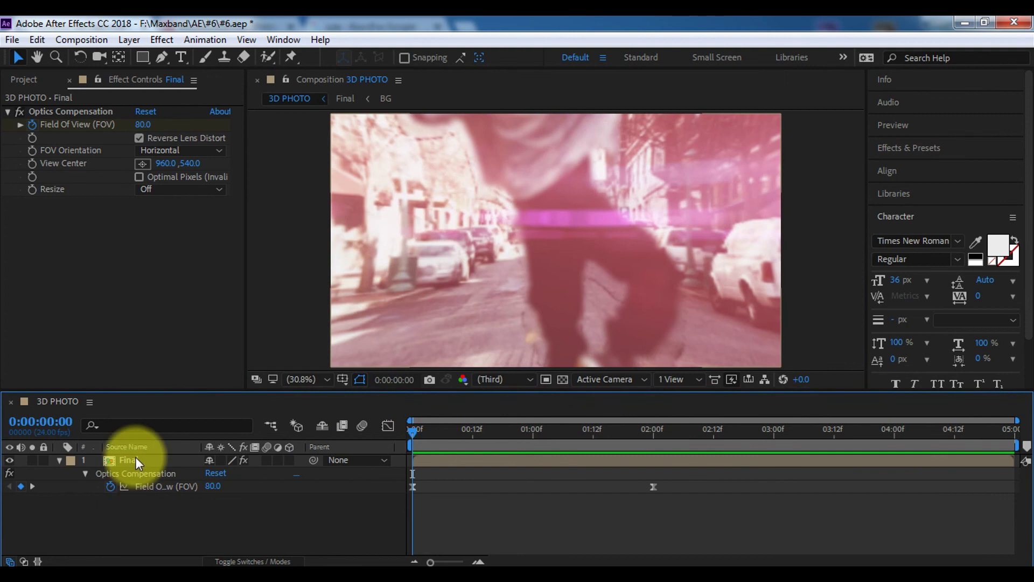